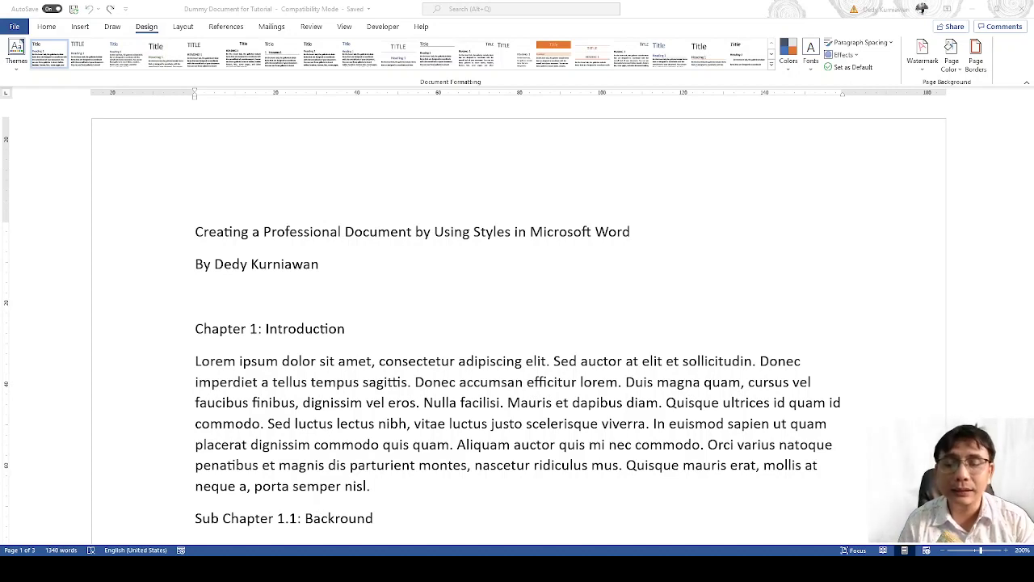
Look through the unformatted document's title, author line, chapters and sub chapters
{"action": "left_click", "coordinate": [195, 295]}
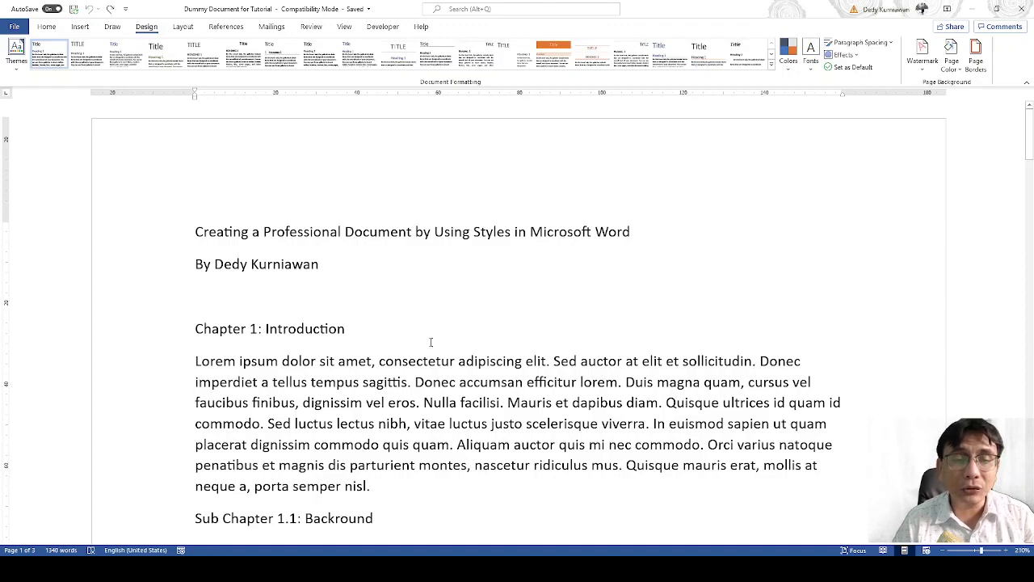
{"action": "scroll", "coordinate": [430, 342], "scroll_direction": "up", "scroll_amount": 3, "text": "ctrl"}
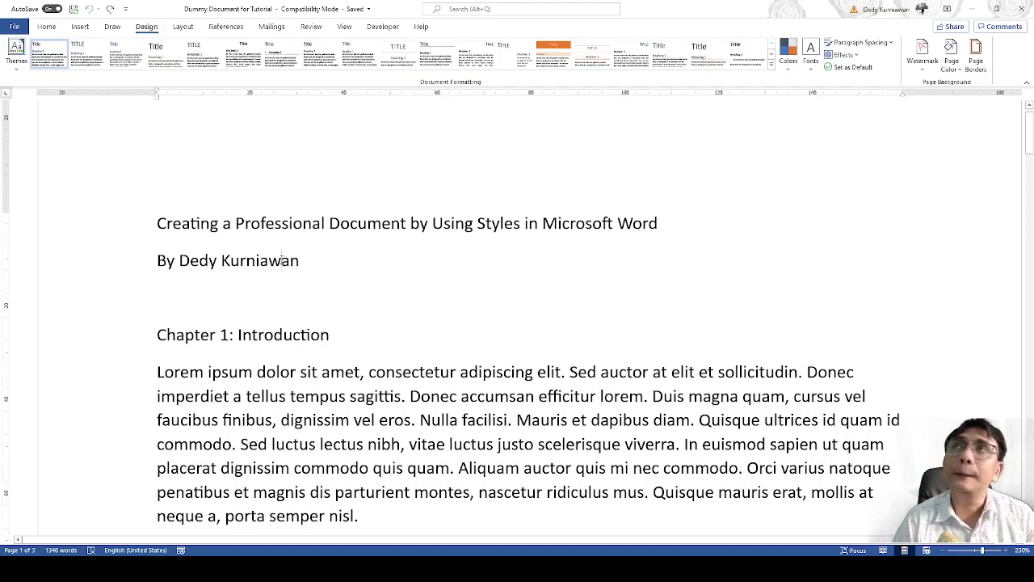
{"action": "scroll", "coordinate": [281, 260], "scroll_direction": "down", "scroll_amount": 1}
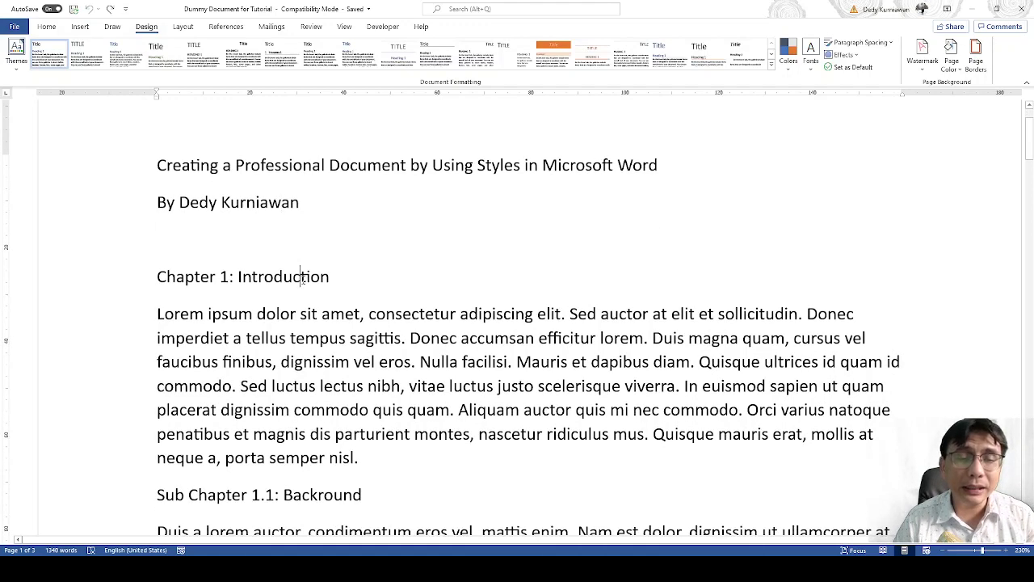
{"action": "scroll", "coordinate": [300, 276], "scroll_direction": "down", "scroll_amount": 3}
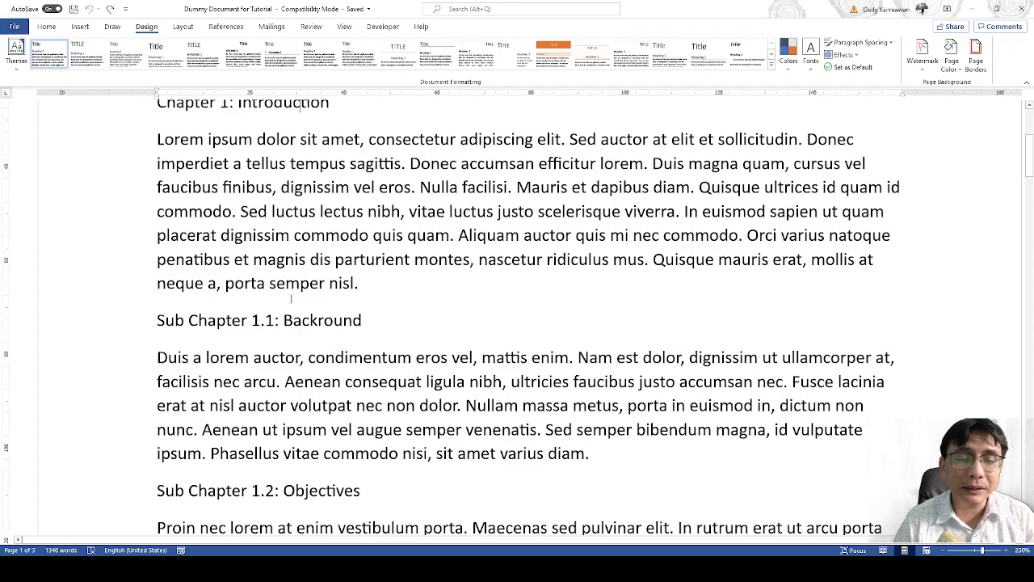
{"action": "scroll", "coordinate": [291, 299], "scroll_direction": "down", "scroll_amount": 13}
{"action": "scroll", "coordinate": [334, 345], "scroll_direction": "up", "scroll_amount": 7}
{"action": "scroll", "coordinate": [339, 339], "scroll_direction": "up", "scroll_amount": 13}
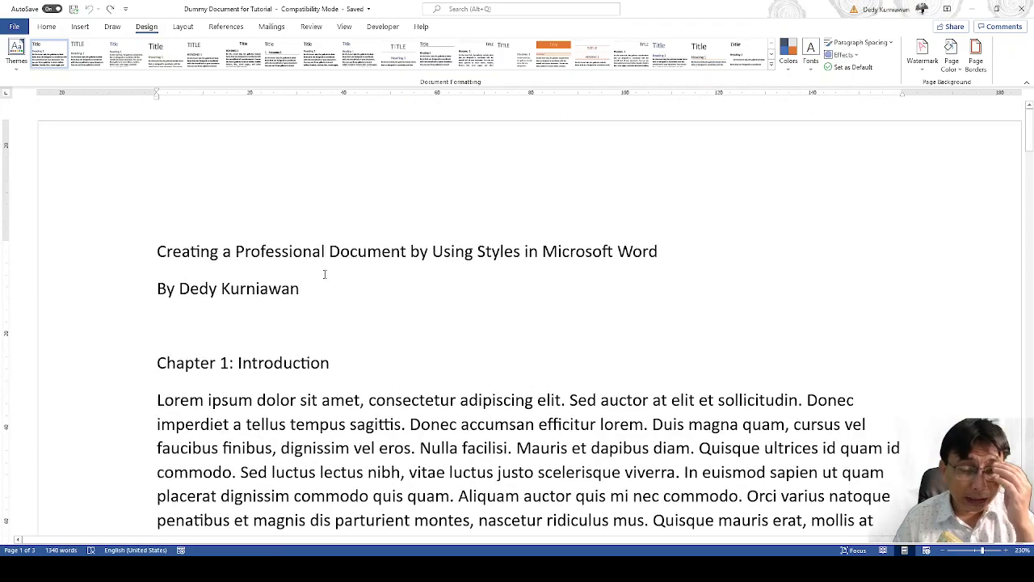
Centre the document title line "Creating a Professional Document by Using Styles in Microsoft Word" and make it bold
{"action": "left_click", "coordinate": [350, 256]}
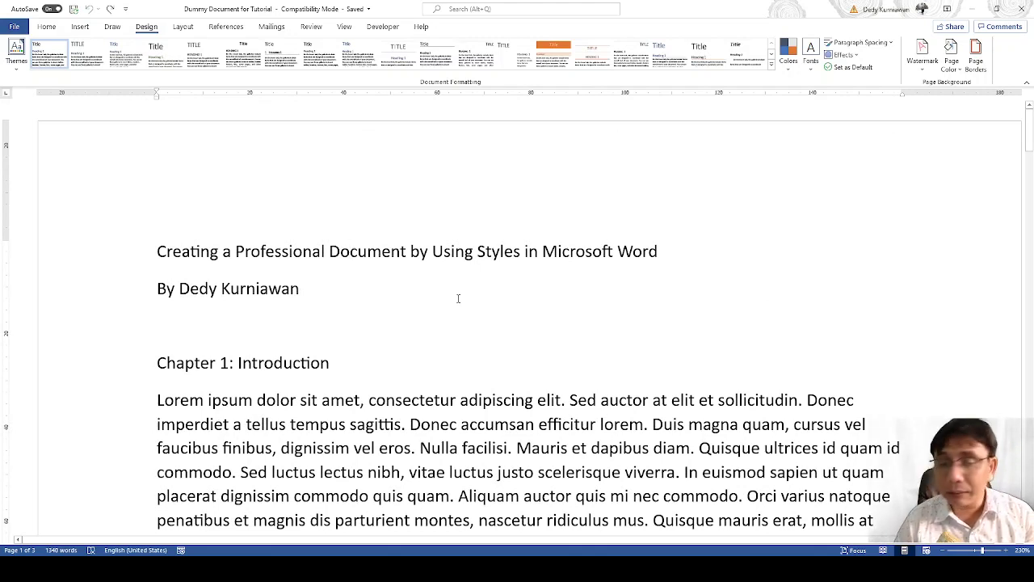
{"action": "key", "text": "ctrl+Left"}
{"action": "key", "text": "ctrl+Left"}
{"action": "key", "text": "ctrl+Left"}
{"action": "key", "text": "ctrl+Left"}
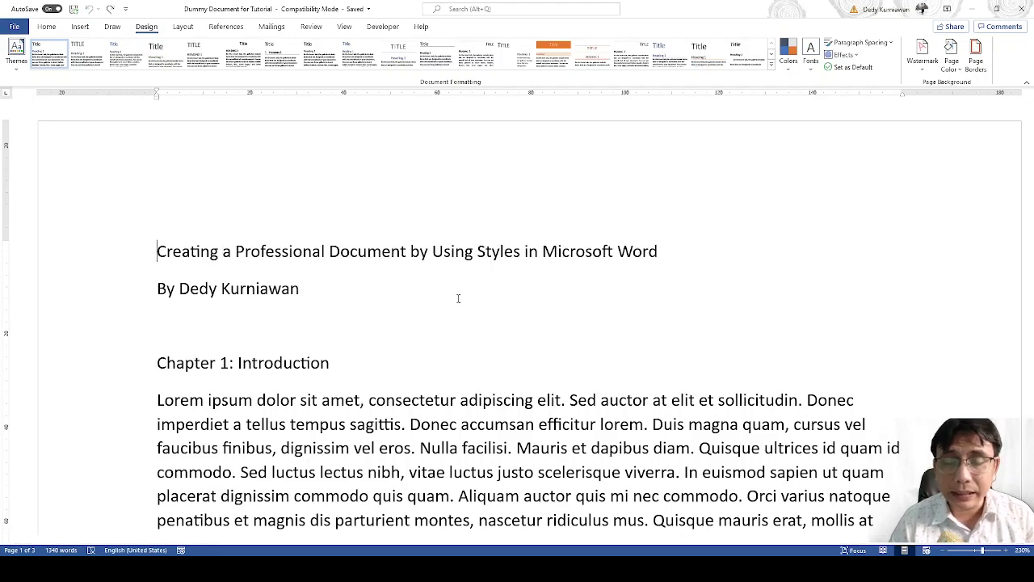
{"action": "key", "text": "ctrl+shift+Right"}
{"action": "key", "text": "ctrl+shift+Right"}
{"action": "key", "text": "ctrl+shift+Right"}
{"action": "key", "text": "ctrl+shift+Right"}
{"action": "key", "text": "ctrl+shift+Right"}
{"action": "key", "text": "ctrl+shift+Right"}
{"action": "key", "text": "ctrl+shift+Right"}
{"action": "key", "text": "ctrl+shift+Right"}
{"action": "key", "text": "ctrl+shift+Right"}
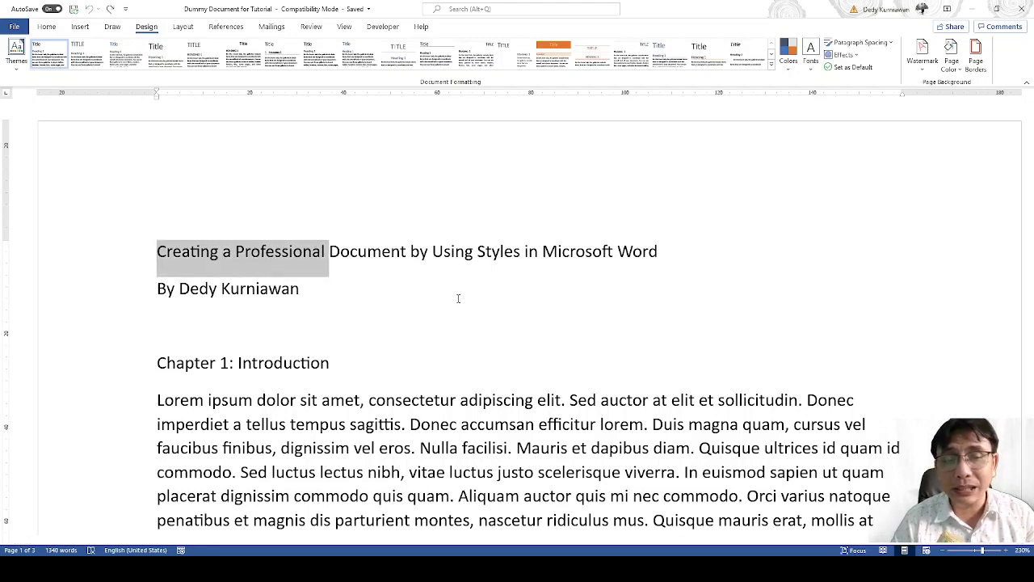
{"action": "key", "text": "ctrl+shift+Right"}
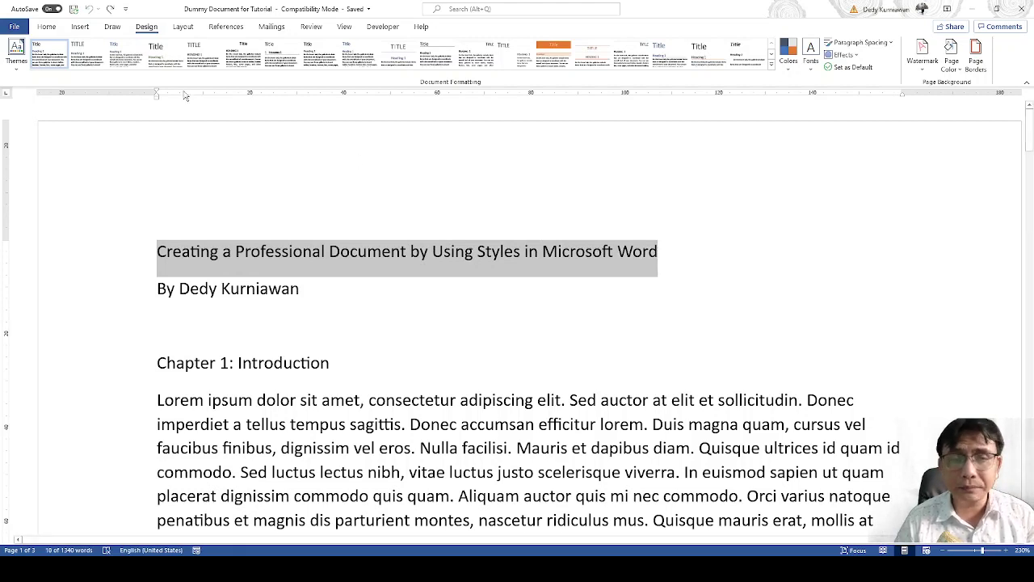
{"action": "left_click", "coordinate": [47, 27]}
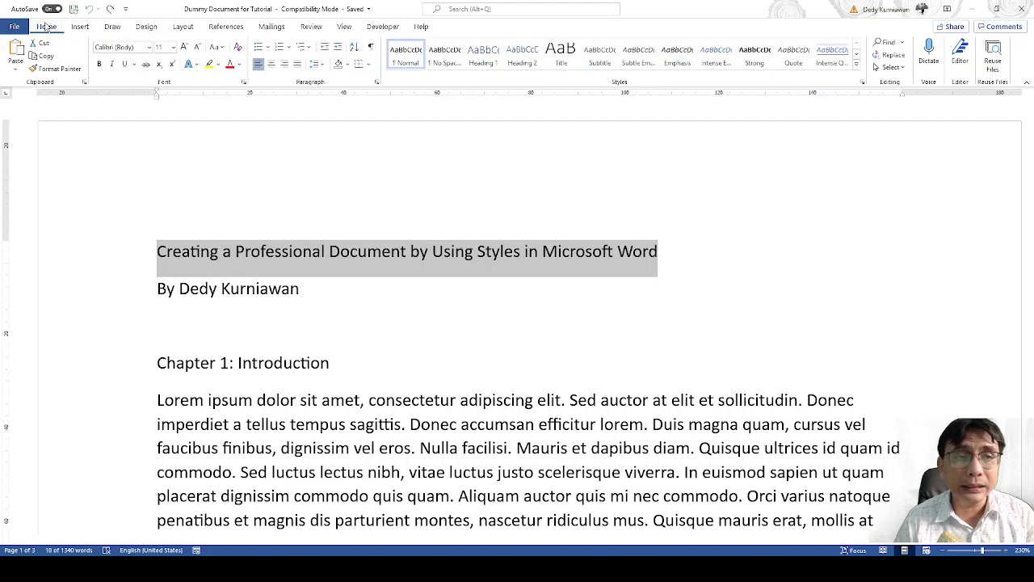
{"action": "left_click", "coordinate": [272, 70]}
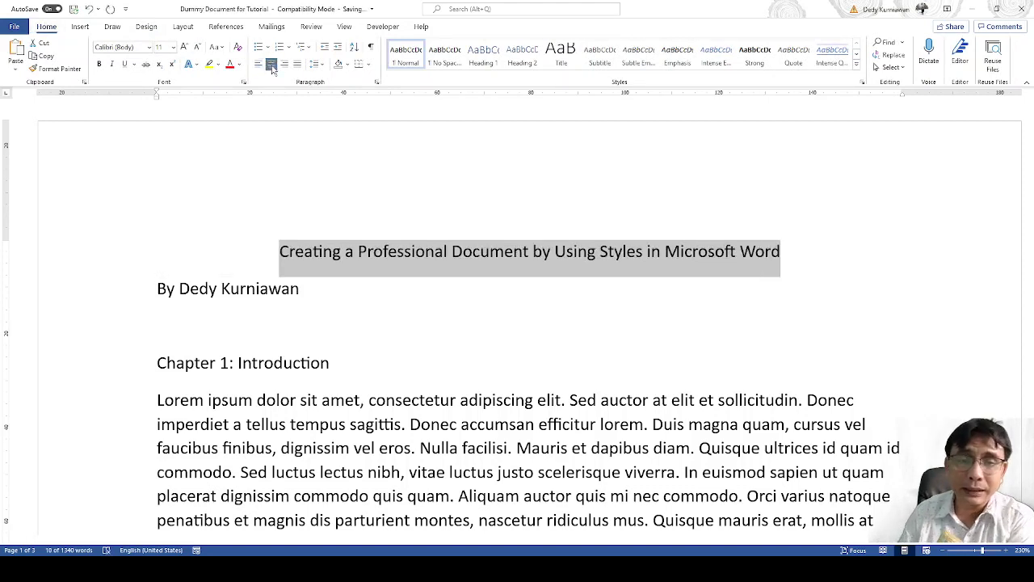
{"action": "left_click", "coordinate": [100, 68]}
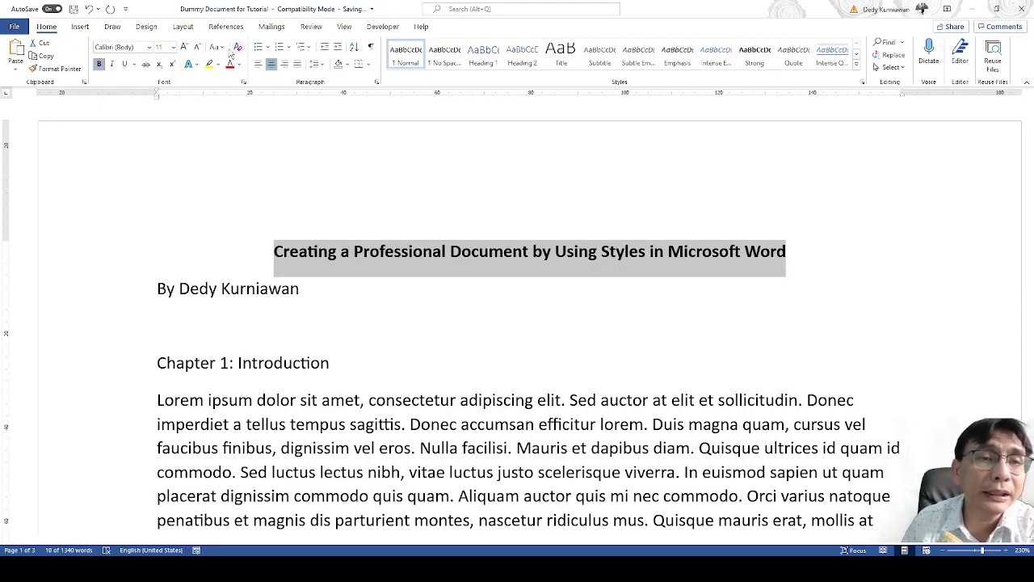
Change the document title's font to Calibri Light (Headings)
{"action": "left_click", "coordinate": [148, 50]}
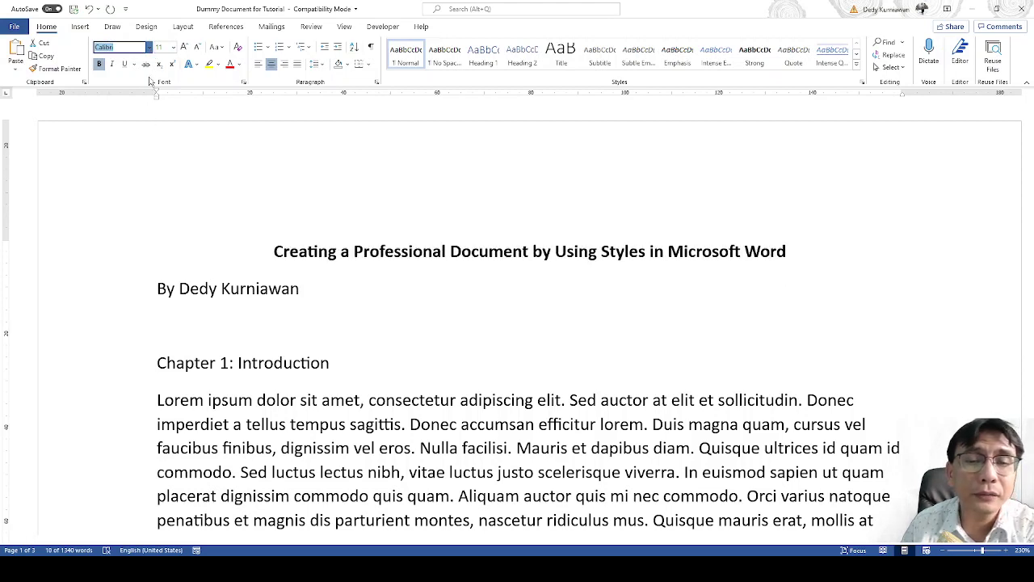
{"action": "left_click", "coordinate": [382, 314]}
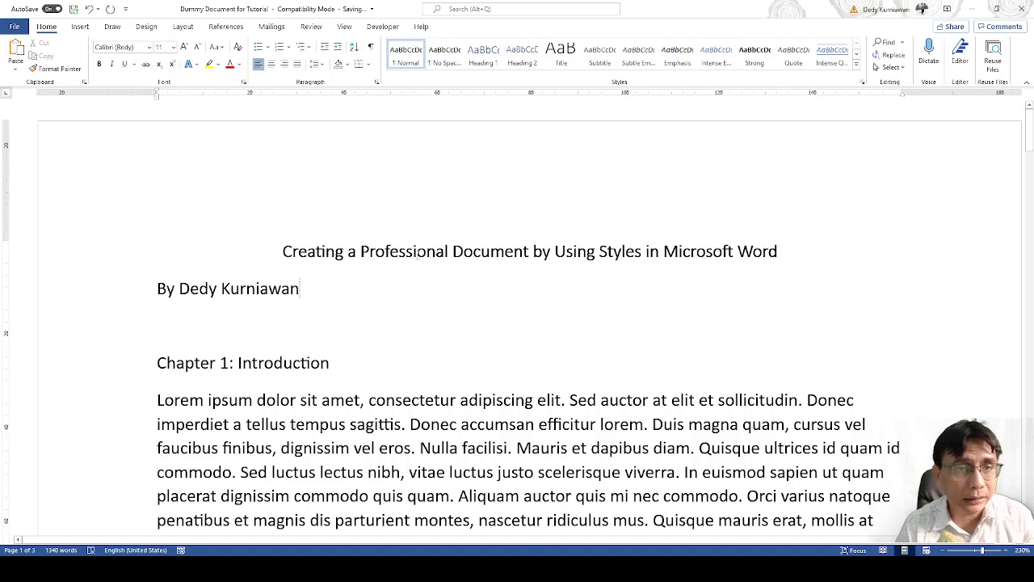
{"action": "left_click", "coordinate": [391, 250]}
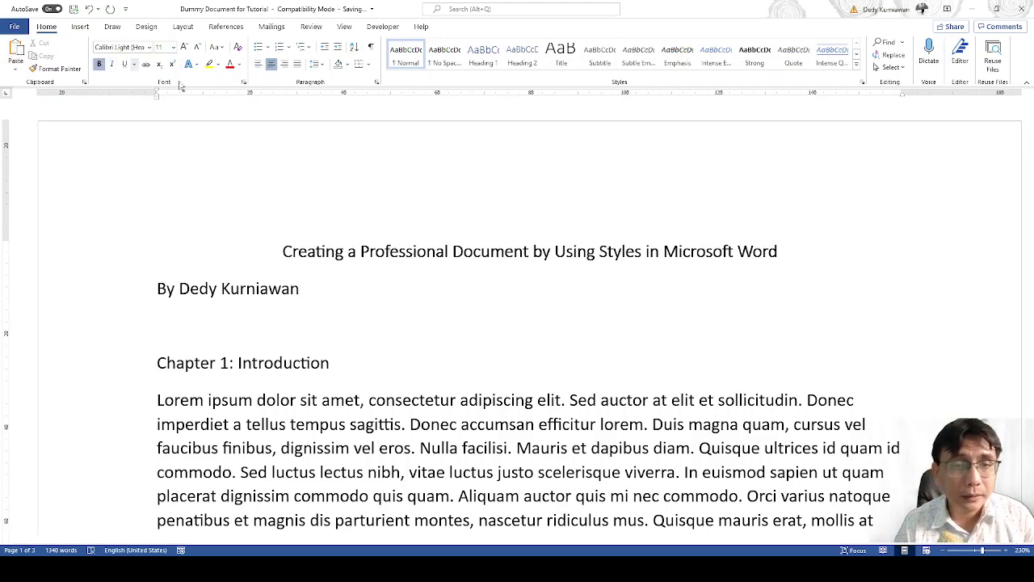
{"action": "triple_click", "coordinate": [691, 245]}
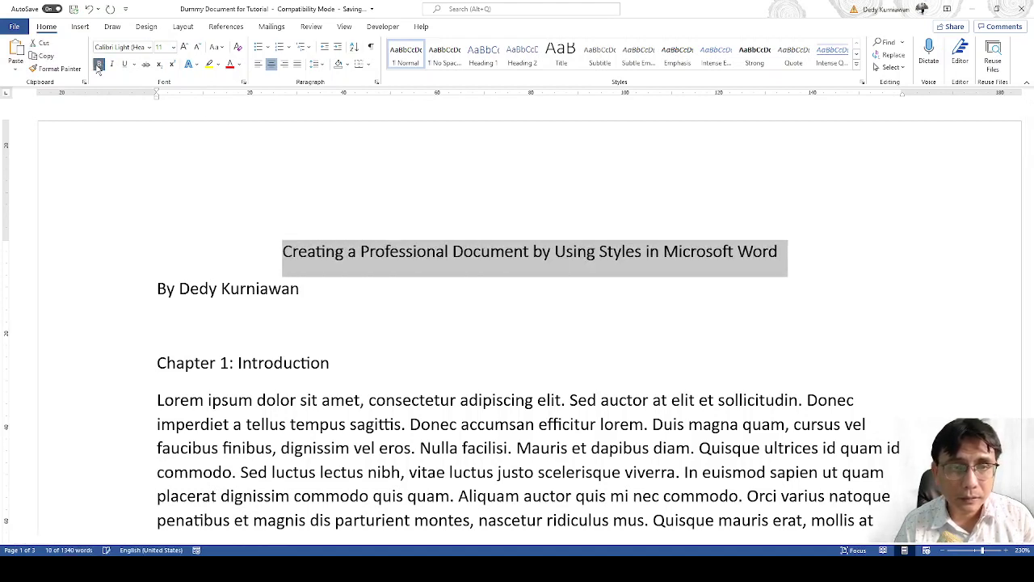
{"action": "left_click", "coordinate": [316, 252]}
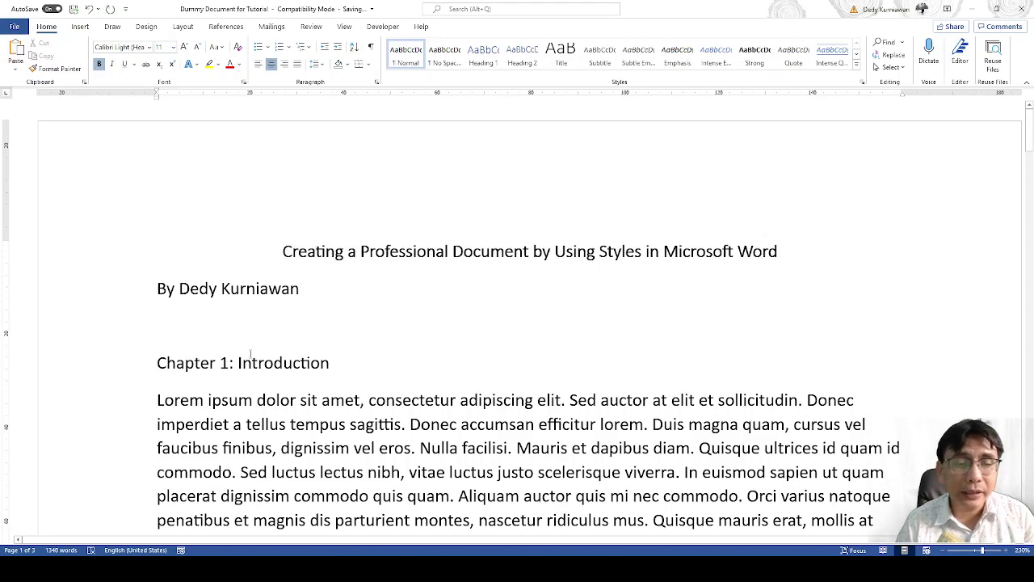
Make the "Chapter 1: Introduction" line bold and centre the author line below the title
{"action": "left_click_drag", "start_coordinate": [157, 363], "coordinate": [336, 368]}
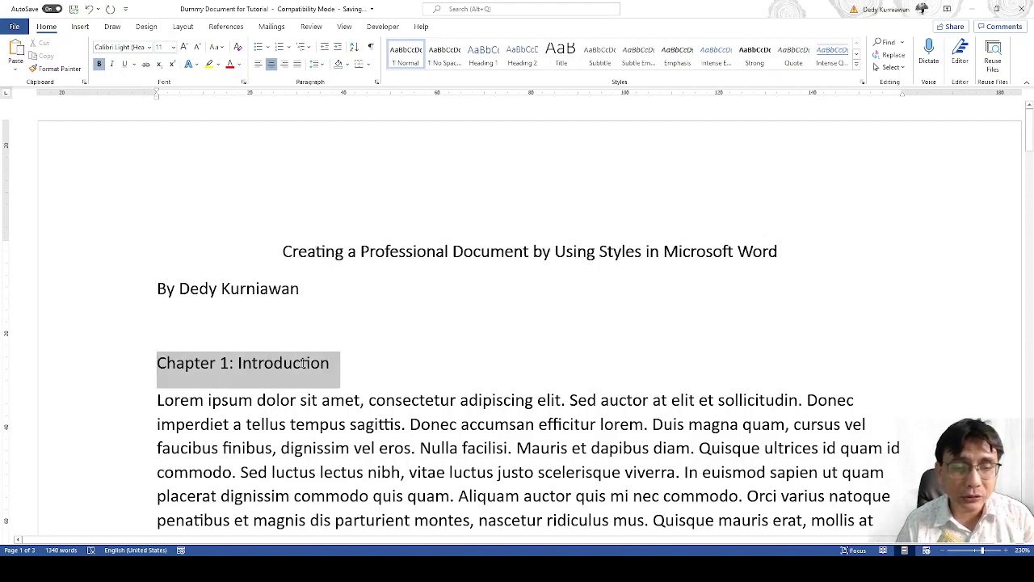
{"action": "key", "text": "ctrl+b"}
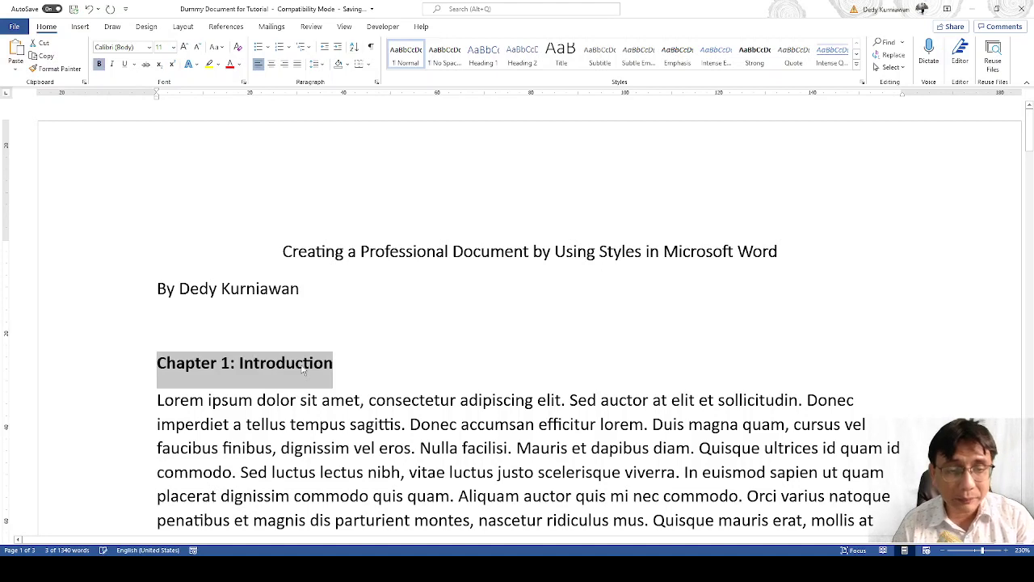
{"action": "left_click", "coordinate": [300, 288]}
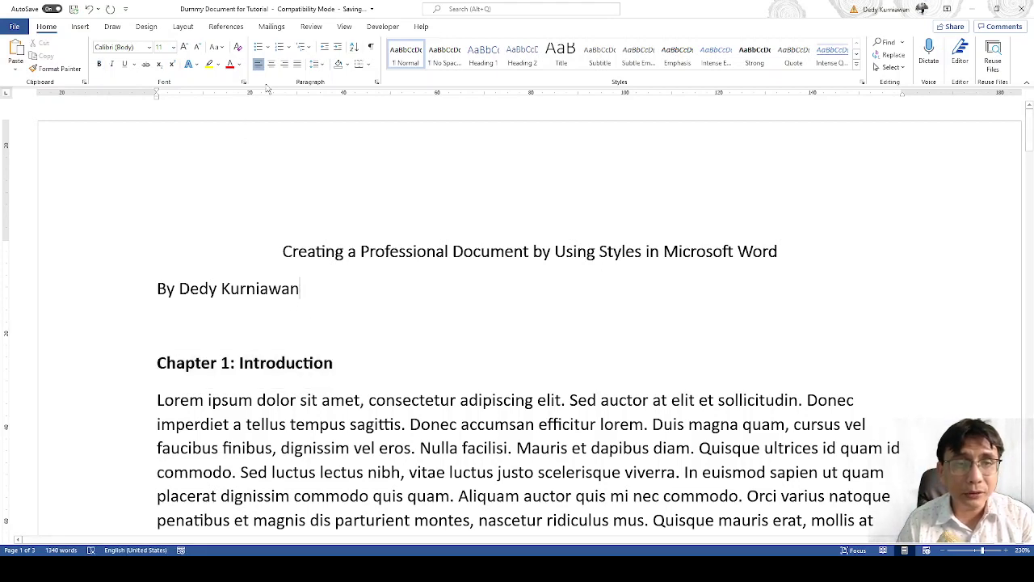
{"action": "left_click", "coordinate": [272, 64]}
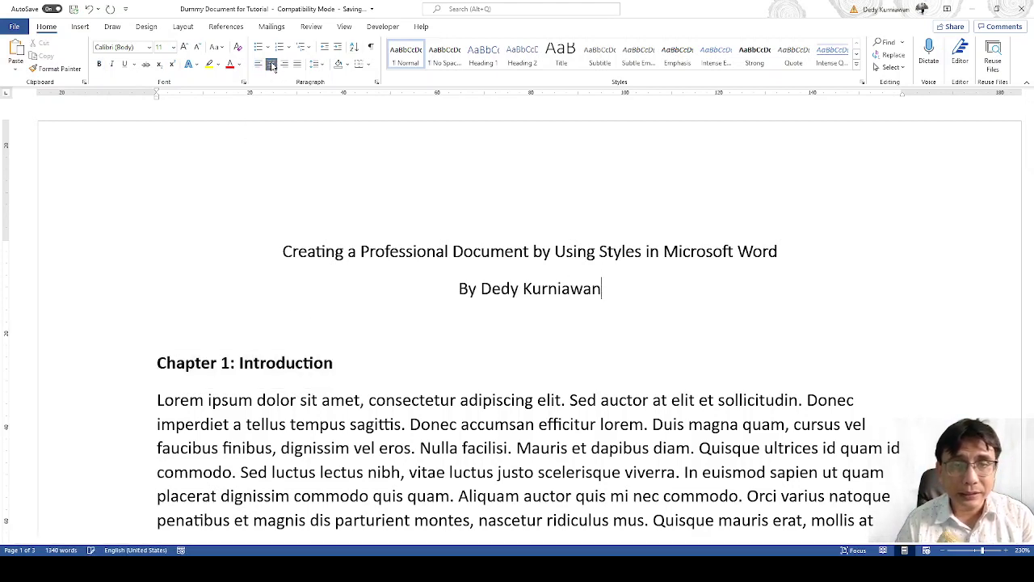
Try italics on the author line and remove them again
{"action": "key", "text": "shift+Home"}
{"action": "key", "text": "ctrl+i"}
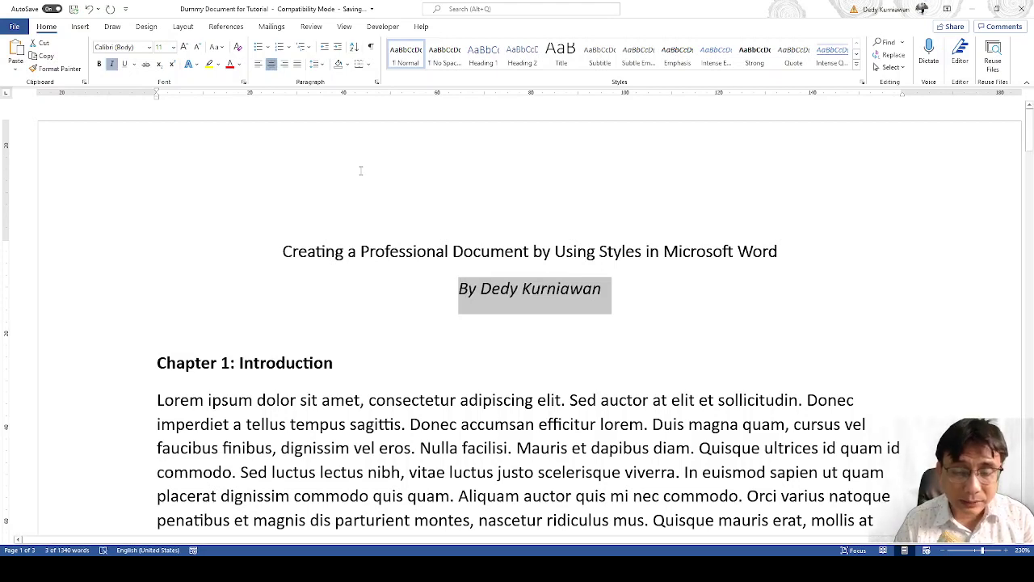
{"action": "key", "text": "ctrl+i"}
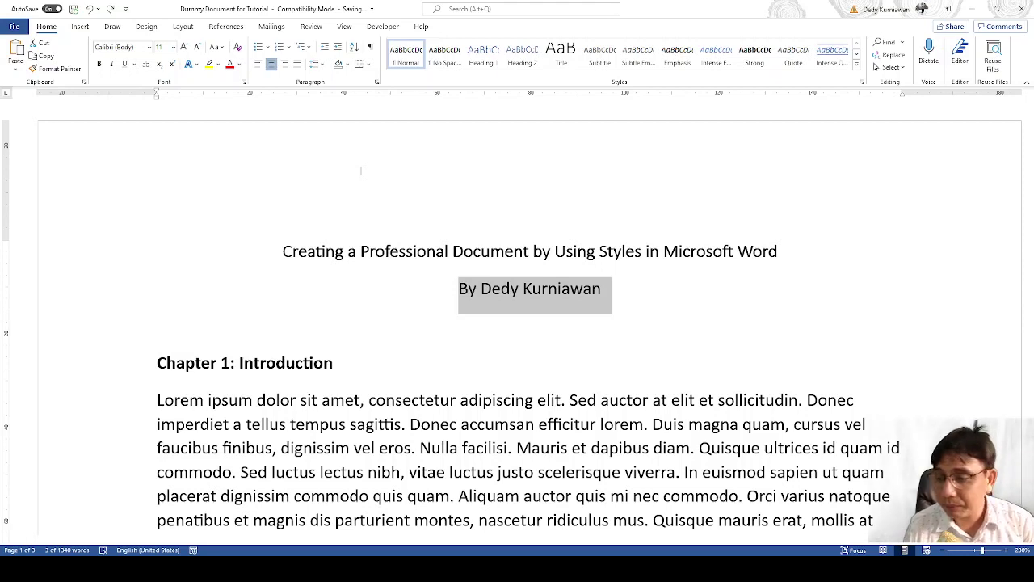
Undo all the manual formatting of the title, the author line and the Chapter 1 line
{"action": "key", "text": "ctrl+z"}
{"action": "key", "text": "ctrl+z"}
{"action": "key", "text": "ctrl+z"}
{"action": "key", "text": "ctrl+z"}
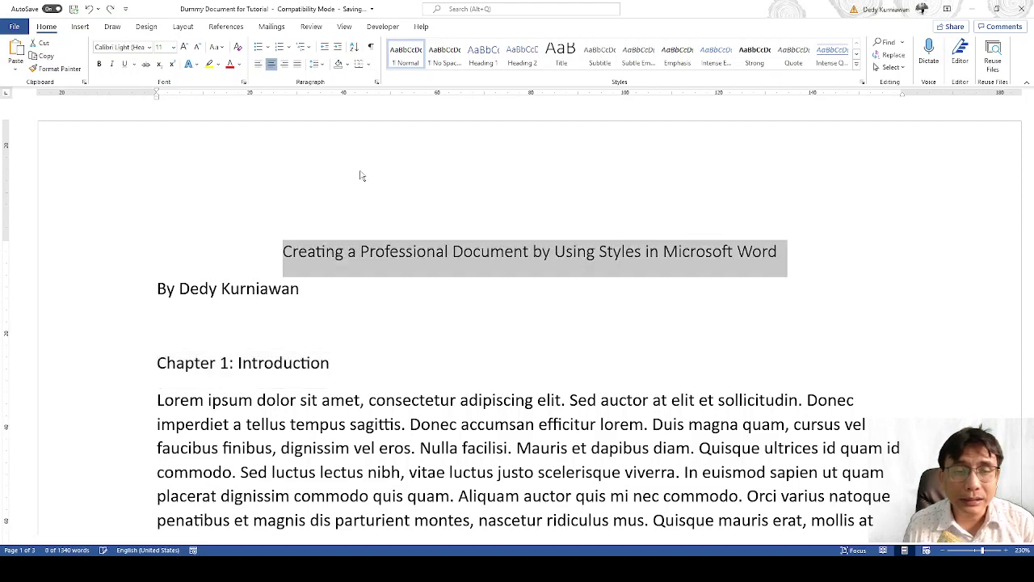
{"action": "key", "text": "ctrl+z"}
{"action": "key", "text": "ctrl+z"}
{"action": "key", "text": "ctrl+z"}
{"action": "key", "text": "ctrl+z"}
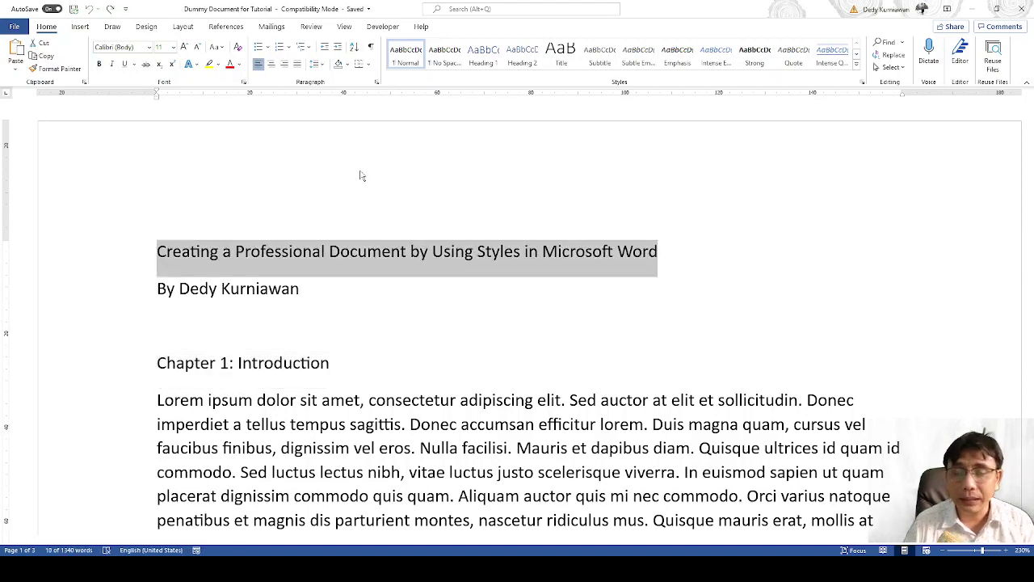
Apply the Title style to the document title line "Creating a Professional Document by Using Styles in Microsoft Word"
{"action": "left_click", "coordinate": [396, 310]}
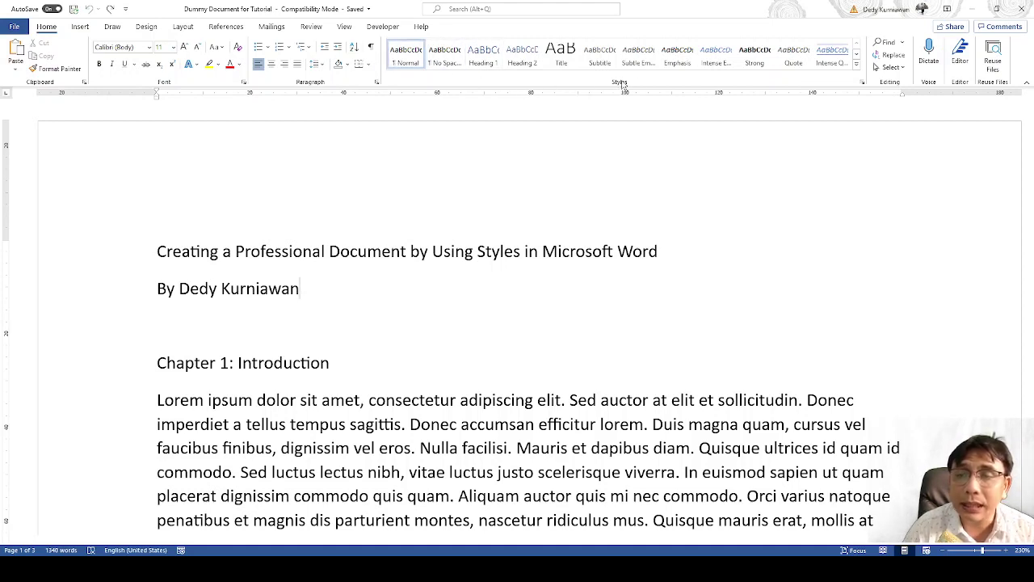
{"action": "left_click", "coordinate": [840, 63]}
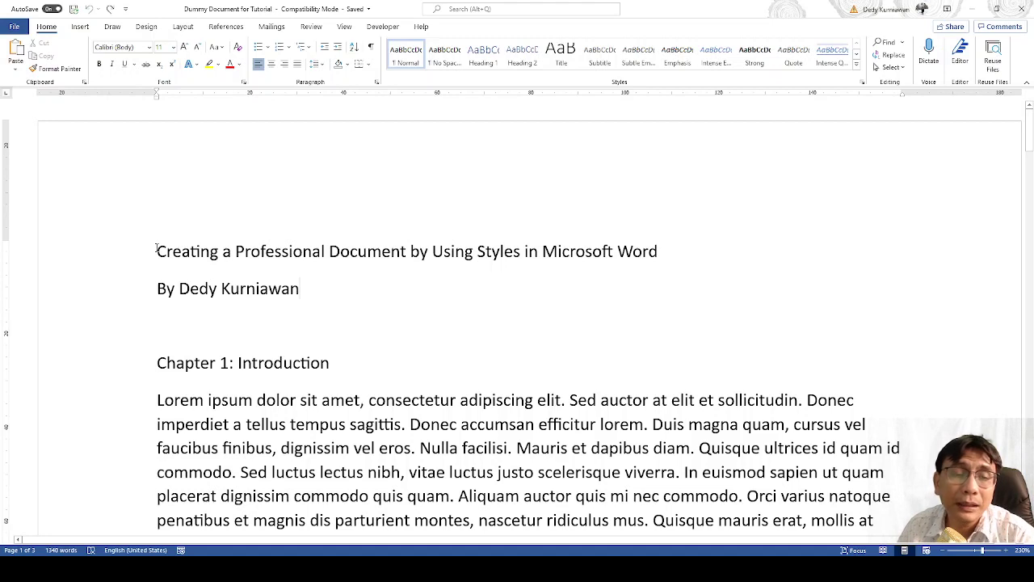
{"action": "left_click_drag", "start_coordinate": [159, 249], "coordinate": [716, 240]}
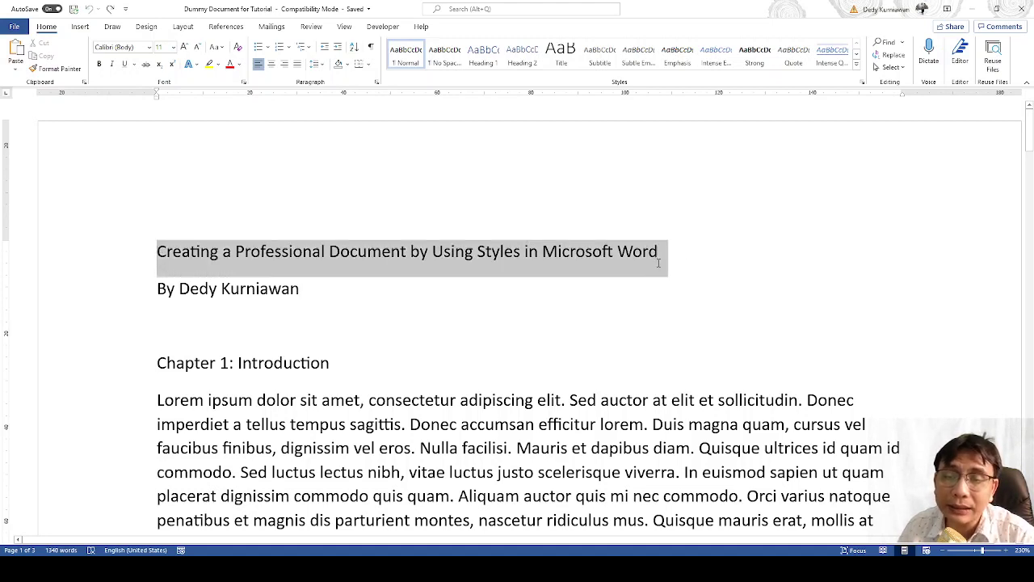
{"action": "left_click_drag", "start_coordinate": [649, 263], "coordinate": [651, 267]}
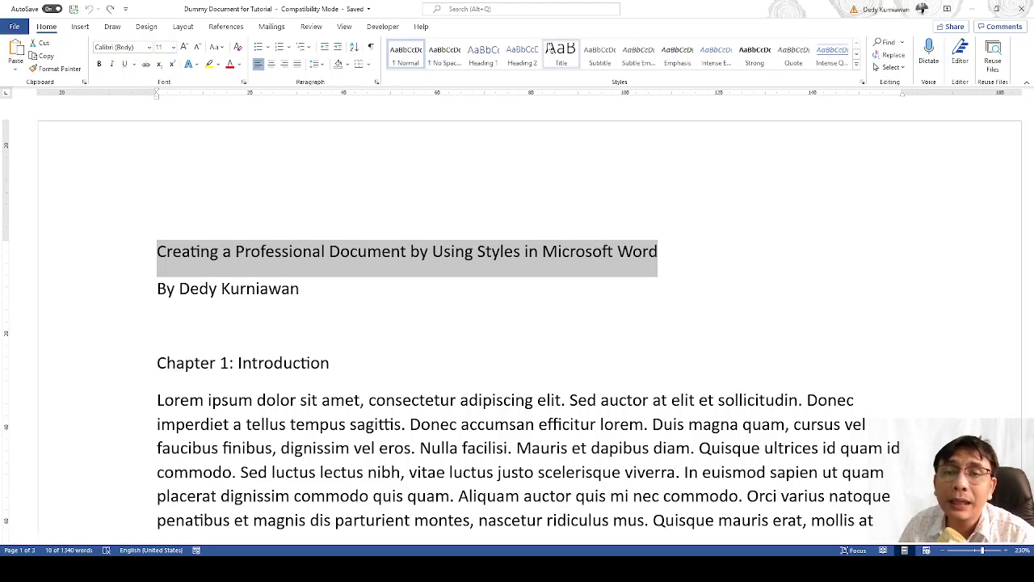
{"action": "left_click", "coordinate": [566, 58]}
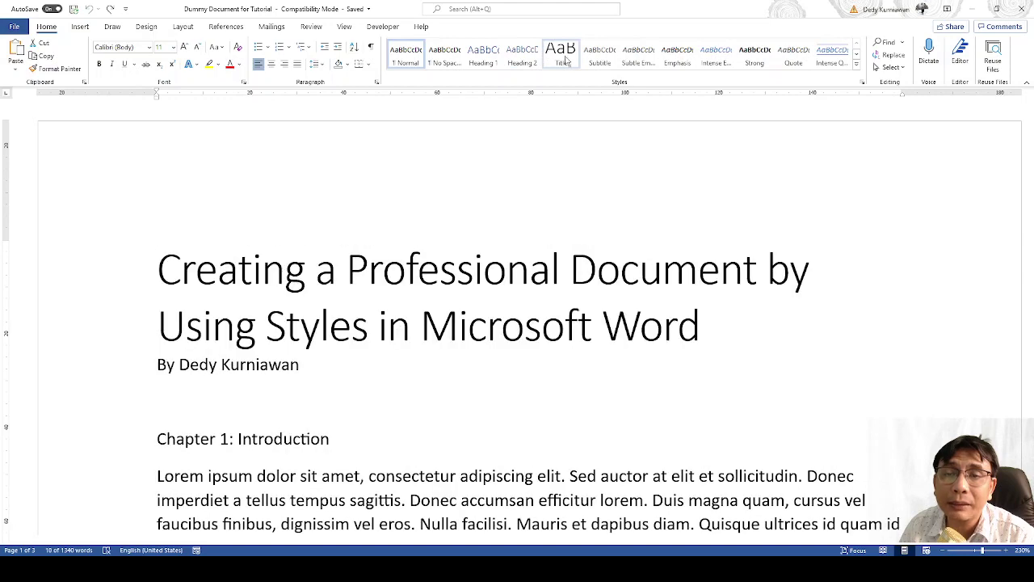
{"action": "left_click", "coordinate": [566, 58]}
Apply the Subtitle style to the author line below the title
{"action": "left_click", "coordinate": [589, 408]}
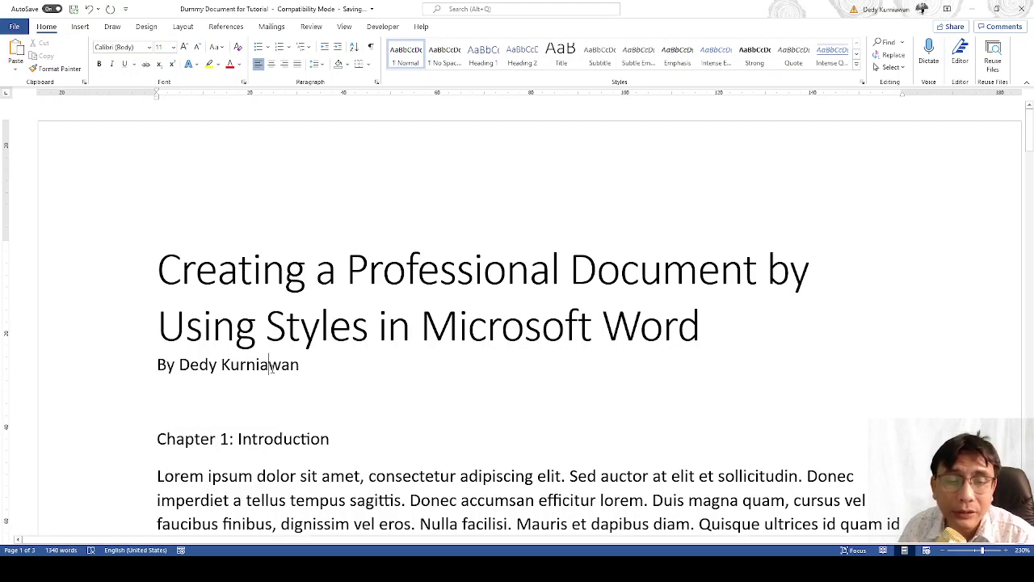
{"action": "left_click", "coordinate": [599, 55]}
{"action": "key", "text": "Down"}
Apply the Heading 1 style to the "Chapter 1: Introduction" line
{"action": "scroll", "coordinate": [498, 423], "scroll_direction": "down", "scroll_amount": 2}
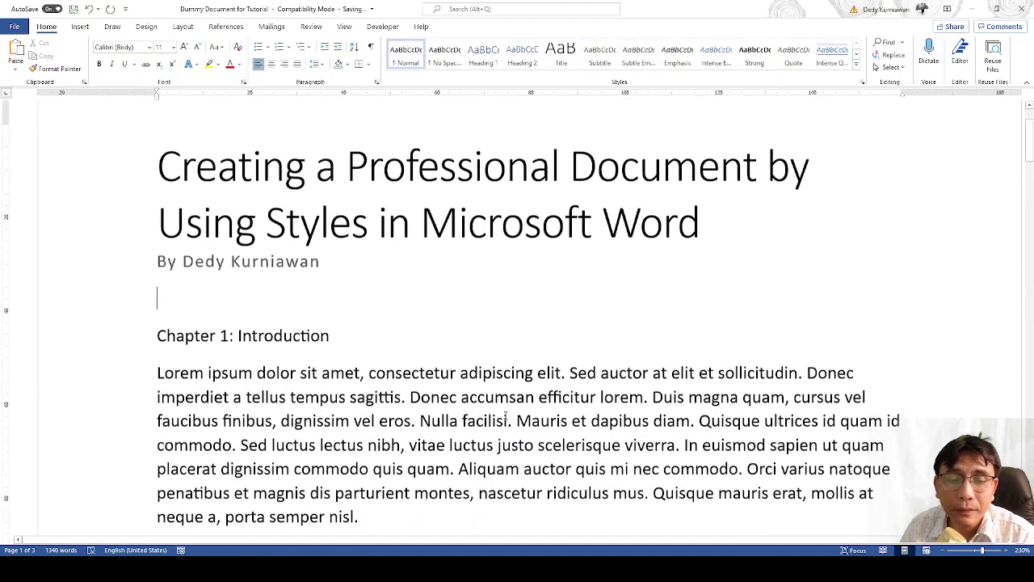
{"action": "left_click_drag", "start_coordinate": [156, 325], "coordinate": [322, 327]}
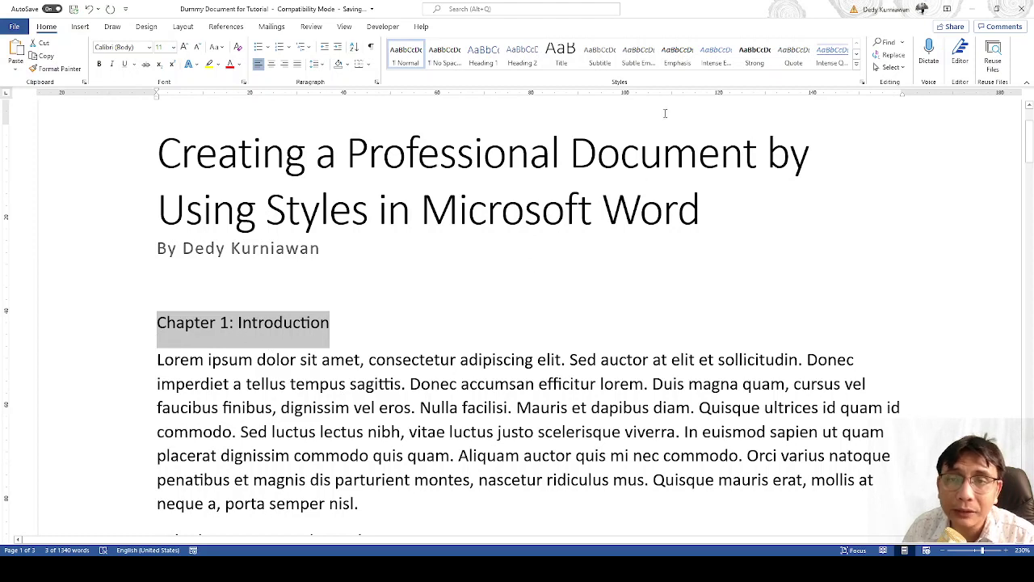
{"action": "left_click", "coordinate": [479, 63]}
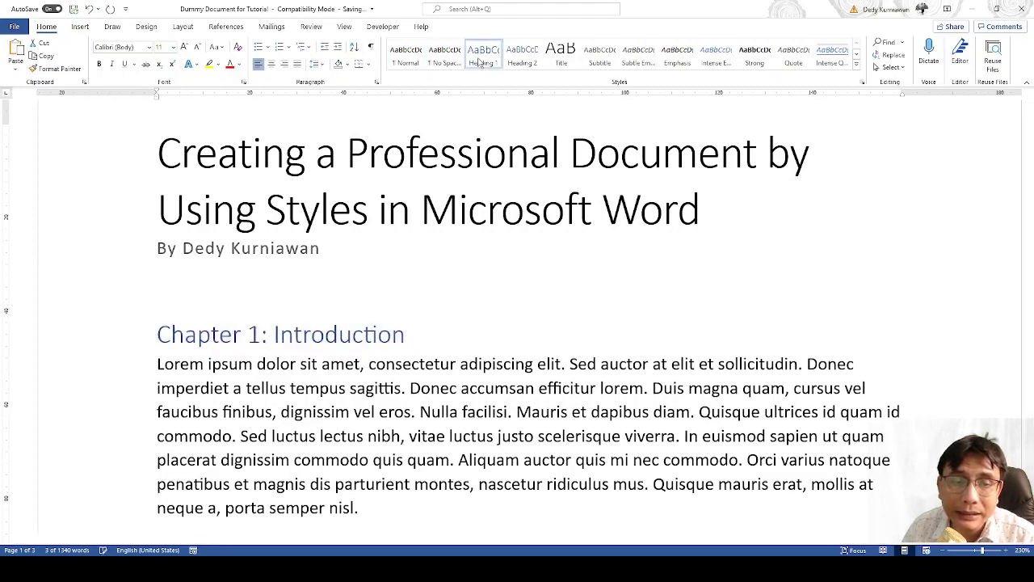
{"action": "left_click", "coordinate": [468, 325]}
{"action": "scroll", "coordinate": [467, 326], "scroll_direction": "down", "scroll_amount": 3}
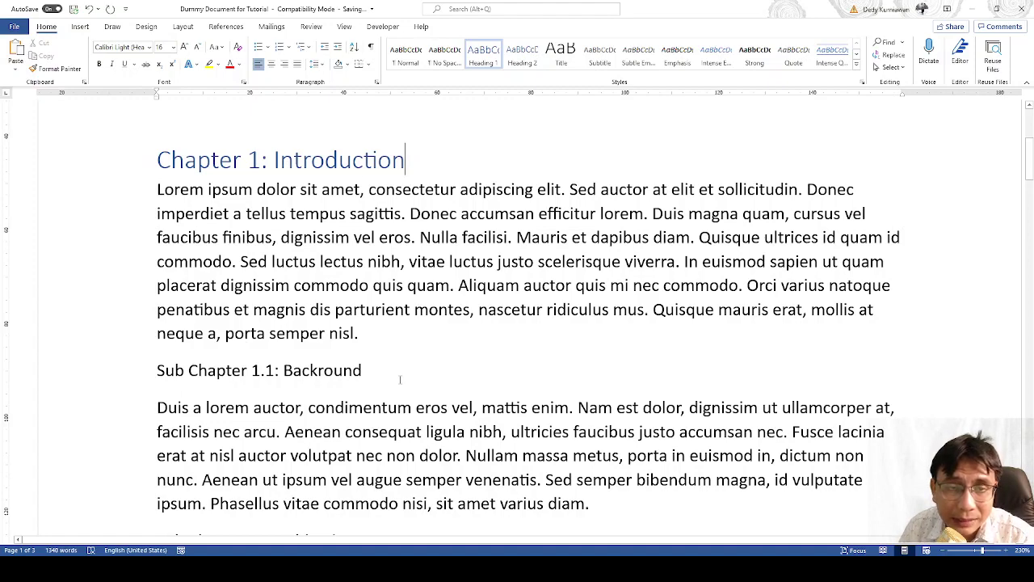
Apply the Heading 1 style to the "Chapter 2: Literature Review" and "Chapter 3: Methods" lines
{"action": "scroll", "coordinate": [400, 379], "scroll_direction": "down", "scroll_amount": 15}
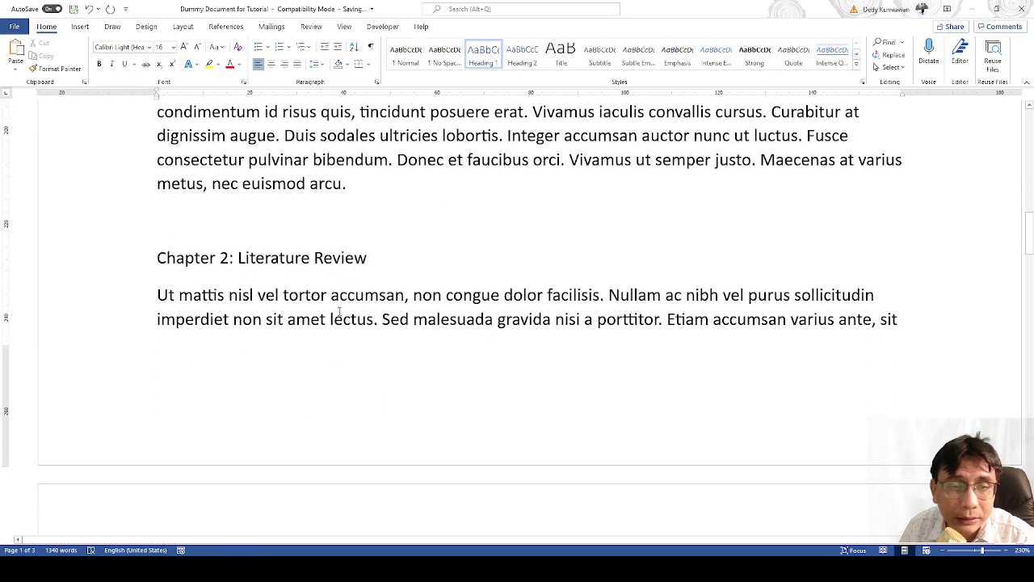
{"action": "left_click", "coordinate": [323, 259]}
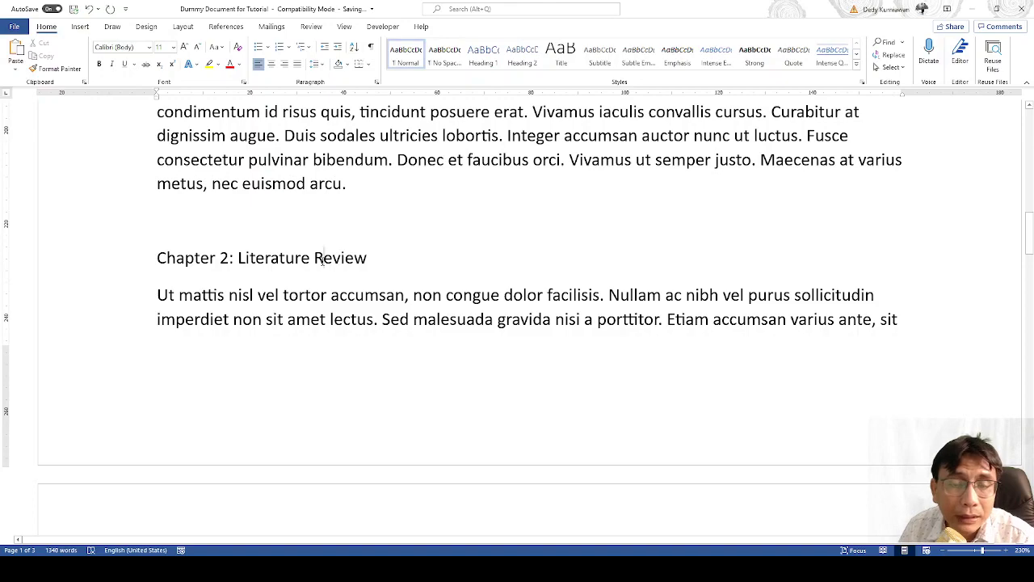
{"action": "left_click", "coordinate": [484, 60]}
{"action": "scroll", "coordinate": [371, 298], "scroll_direction": "down", "scroll_amount": 5}
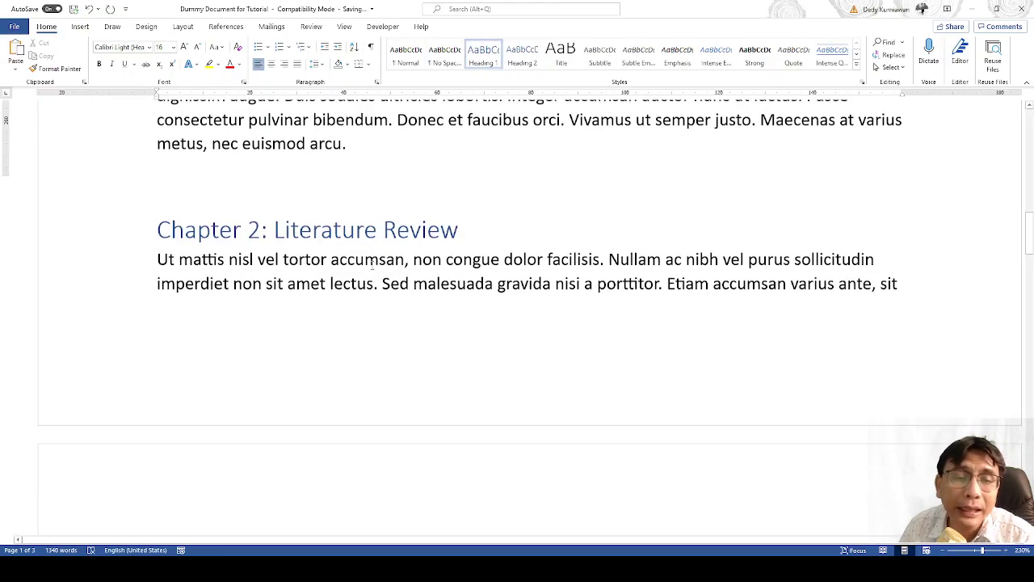
{"action": "scroll", "coordinate": [371, 298], "scroll_direction": "down", "scroll_amount": 6}
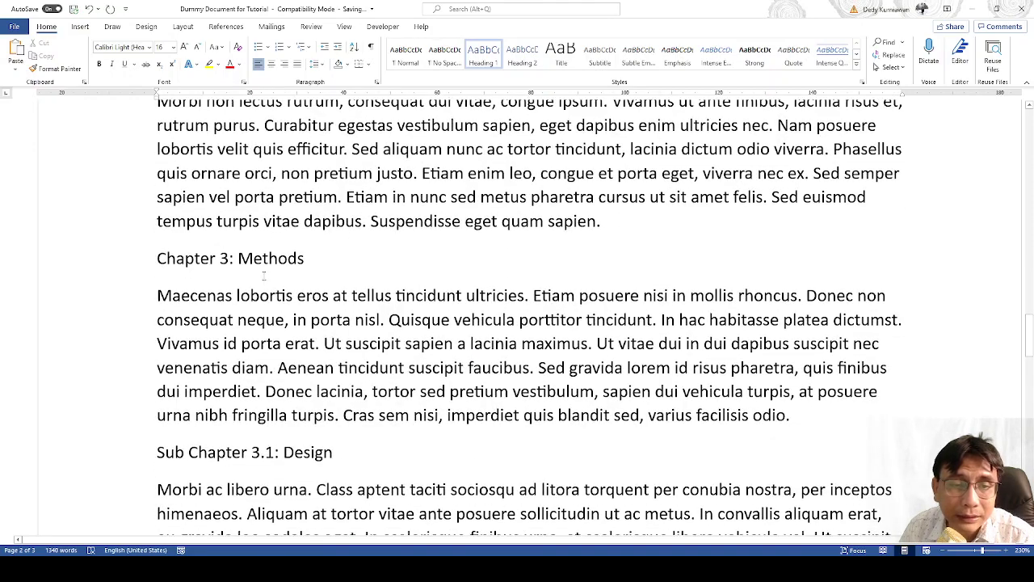
{"action": "left_click", "coordinate": [268, 258]}
{"action": "key", "text": "ctrl+alt+1"}
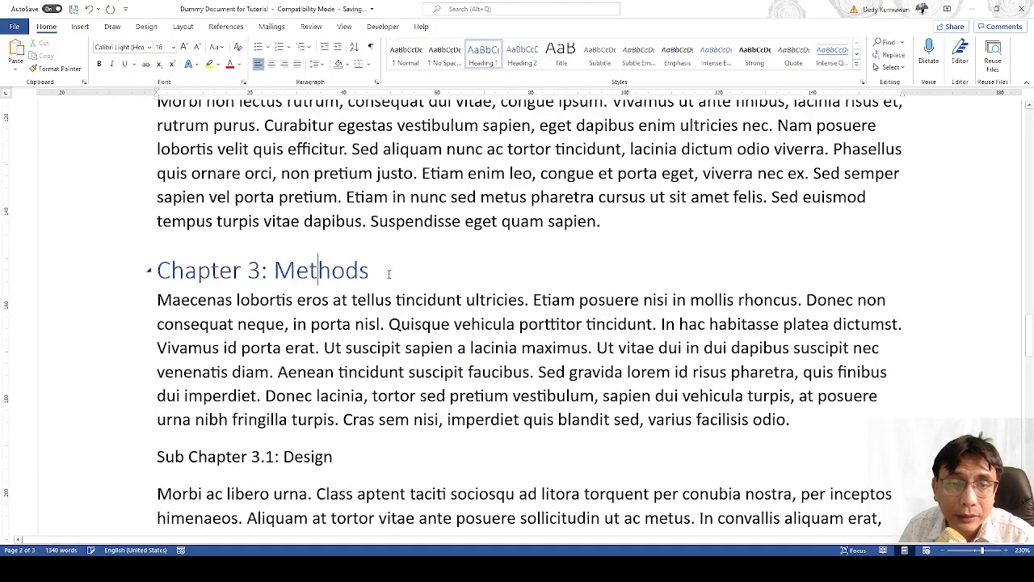
Apply the Heading 1 style to the "Chapter 4: Conclusion" line
{"action": "scroll", "coordinate": [384, 287], "scroll_direction": "down", "scroll_amount": 4}
{"action": "scroll", "coordinate": [382, 284], "scroll_direction": "down", "scroll_amount": 8}
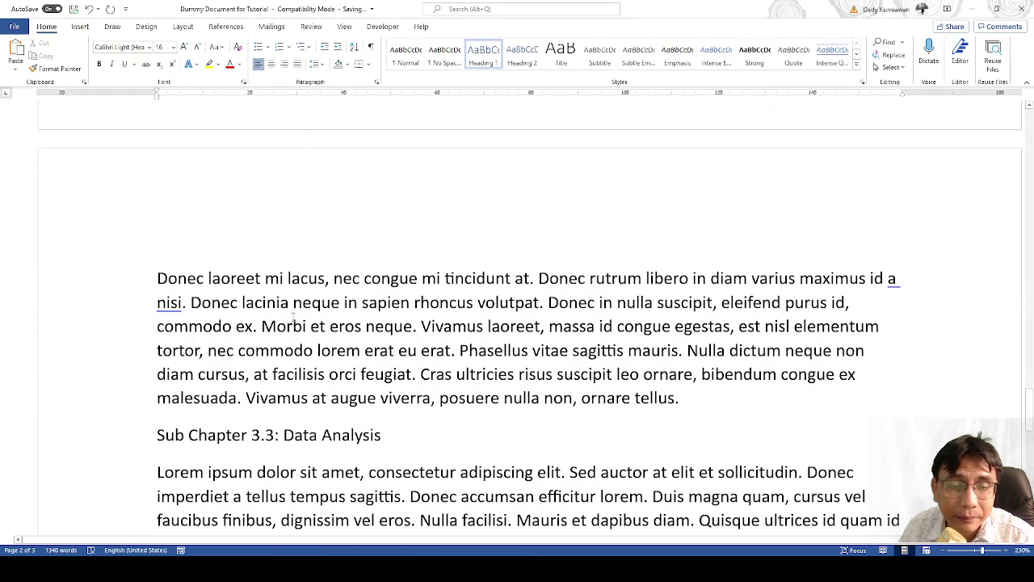
{"action": "scroll", "coordinate": [276, 326], "scroll_direction": "down", "scroll_amount": 4}
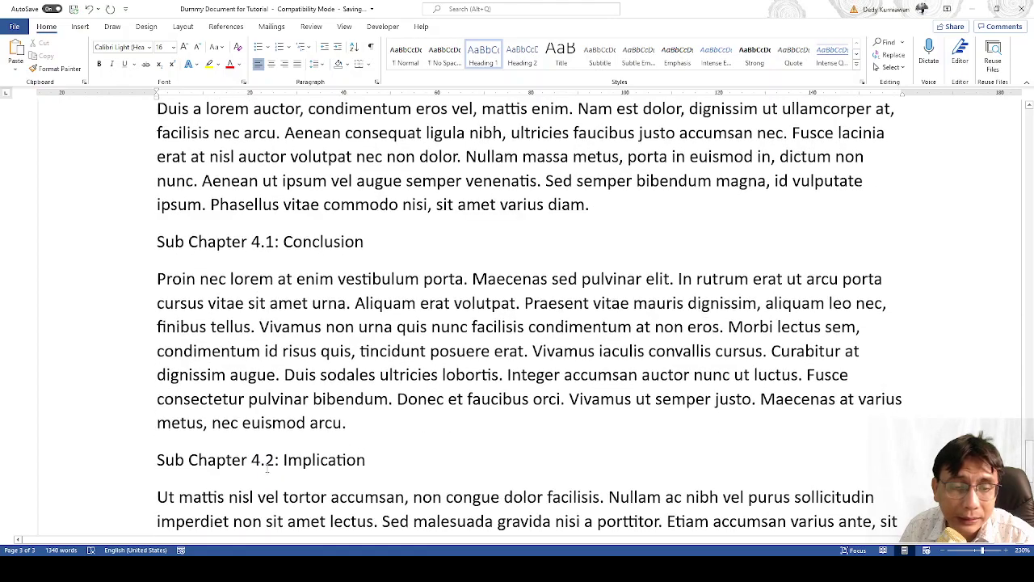
{"action": "scroll", "coordinate": [269, 453], "scroll_direction": "down", "scroll_amount": 5}
{"action": "scroll", "coordinate": [353, 358], "scroll_direction": "up", "scroll_amount": 5}
{"action": "scroll", "coordinate": [282, 335], "scroll_direction": "up", "scroll_amount": 3}
{"action": "left_click", "coordinate": [268, 304]}
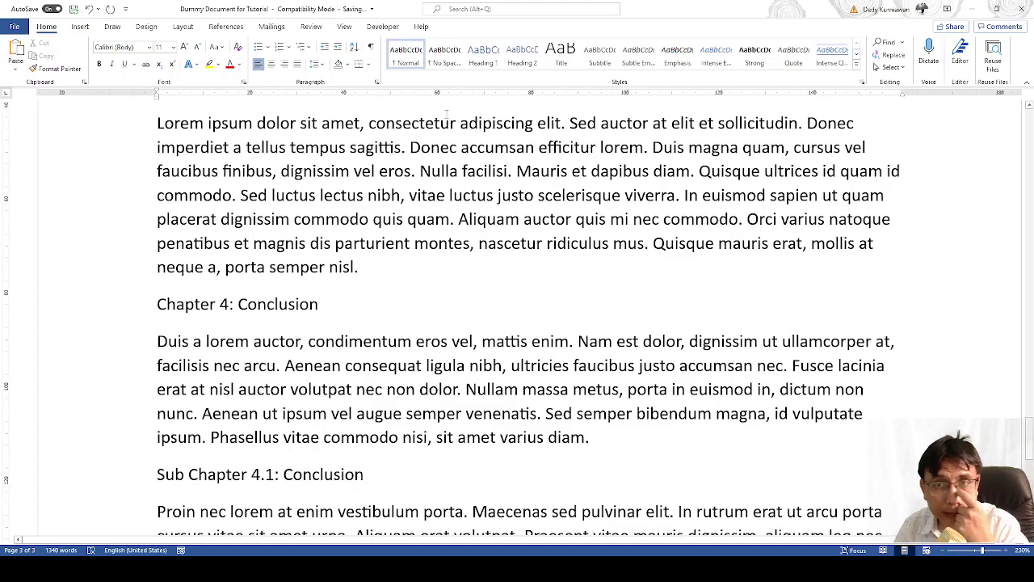
{"action": "left_click", "coordinate": [485, 58]}
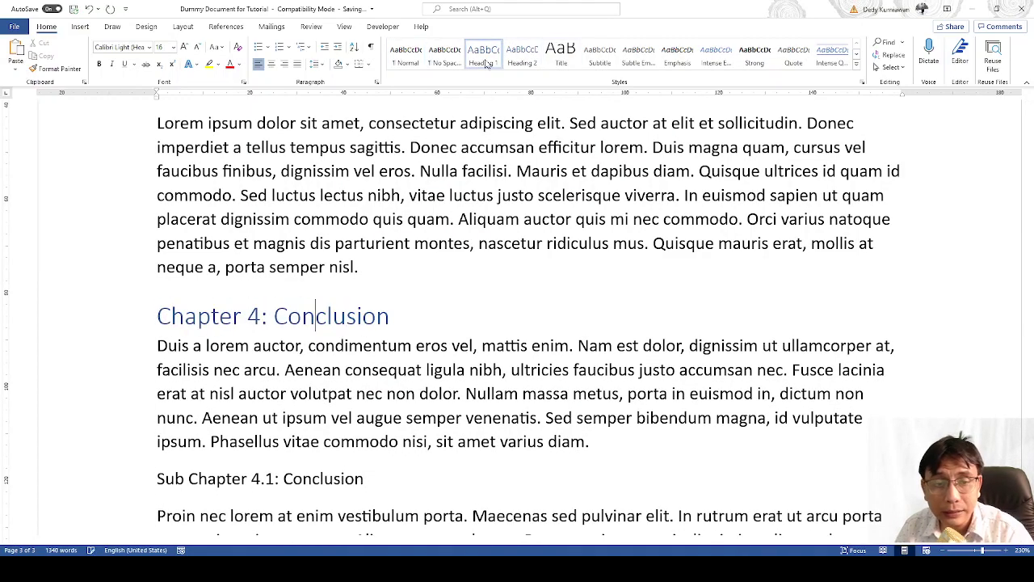
Apply the Heading 2 style to the "Sub Chapter 1.1: Backround" line in Chapter 1
{"action": "scroll", "coordinate": [457, 262], "scroll_direction": "up", "scroll_amount": 12}
{"action": "scroll", "coordinate": [457, 263], "scroll_direction": "up", "scroll_amount": 15}
{"action": "scroll", "coordinate": [457, 263], "scroll_direction": "up", "scroll_amount": 12}
{"action": "scroll", "coordinate": [456, 263], "scroll_direction": "up", "scroll_amount": 5}
{"action": "scroll", "coordinate": [456, 262], "scroll_direction": "up", "scroll_amount": 1}
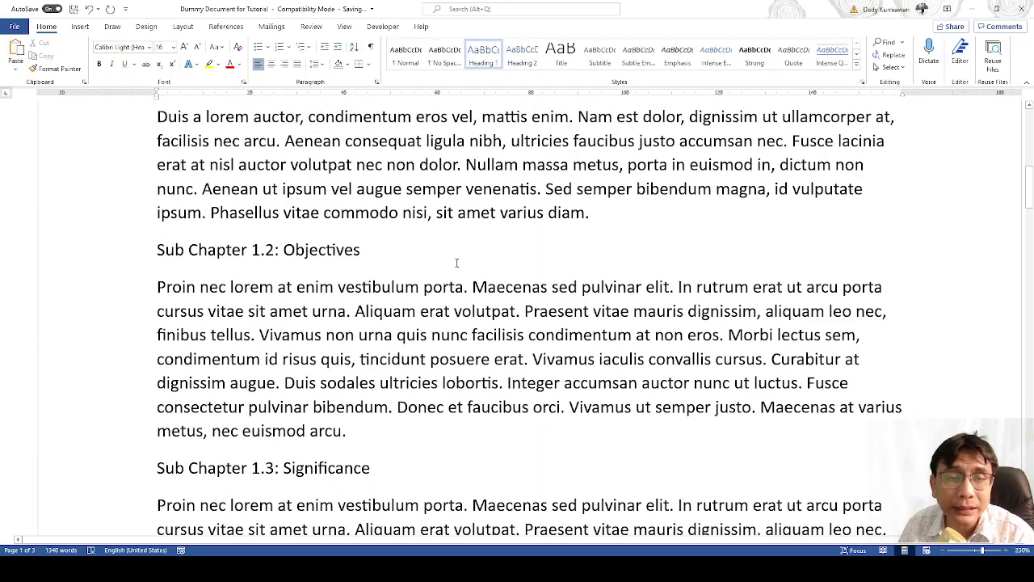
{"action": "scroll", "coordinate": [457, 262], "scroll_direction": "up", "scroll_amount": 4}
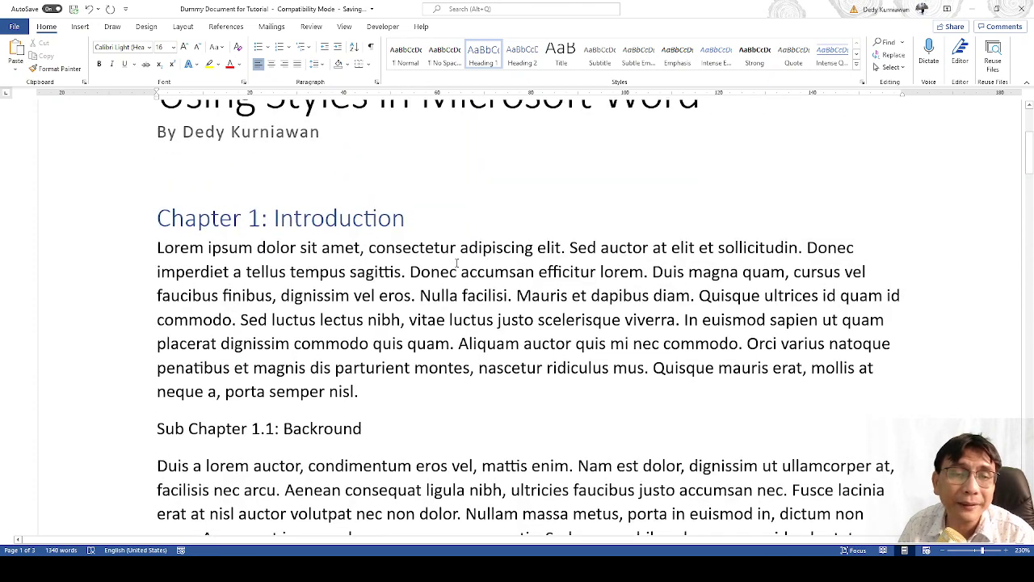
{"action": "left_click", "coordinate": [218, 312]}
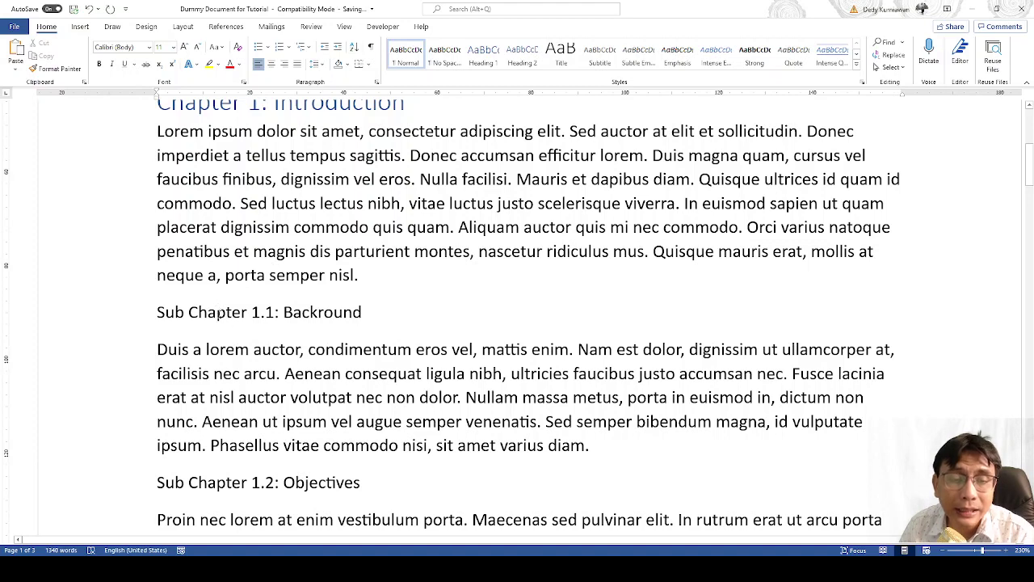
{"action": "left_click_drag", "start_coordinate": [158, 313], "coordinate": [362, 320]}
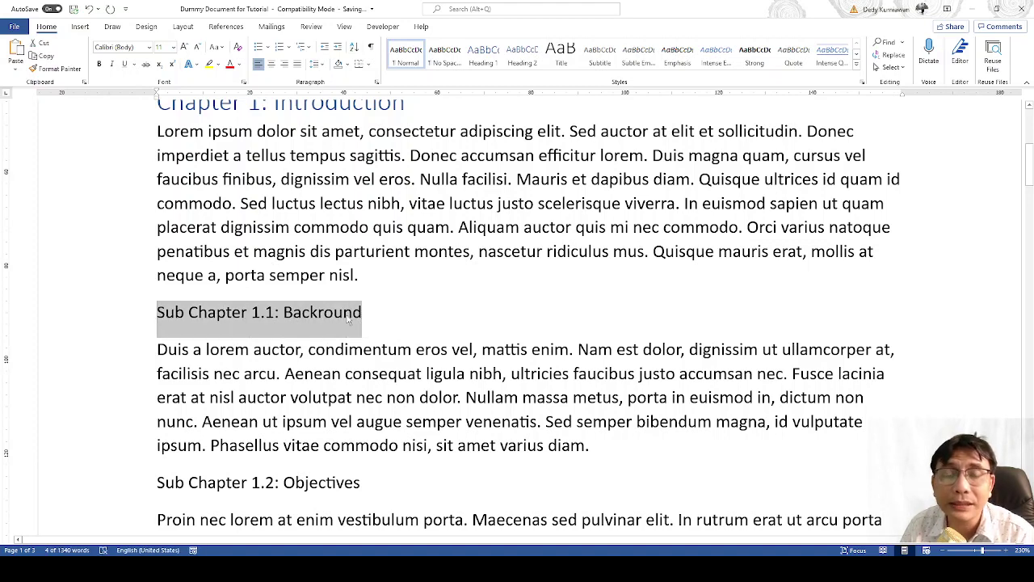
{"action": "left_click", "coordinate": [519, 50]}
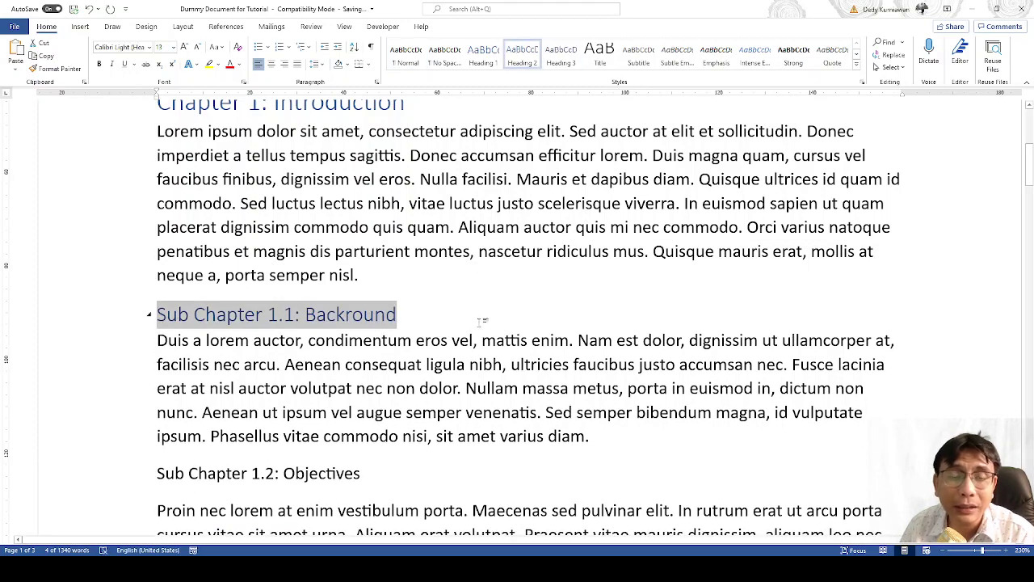
{"action": "left_click", "coordinate": [471, 353]}
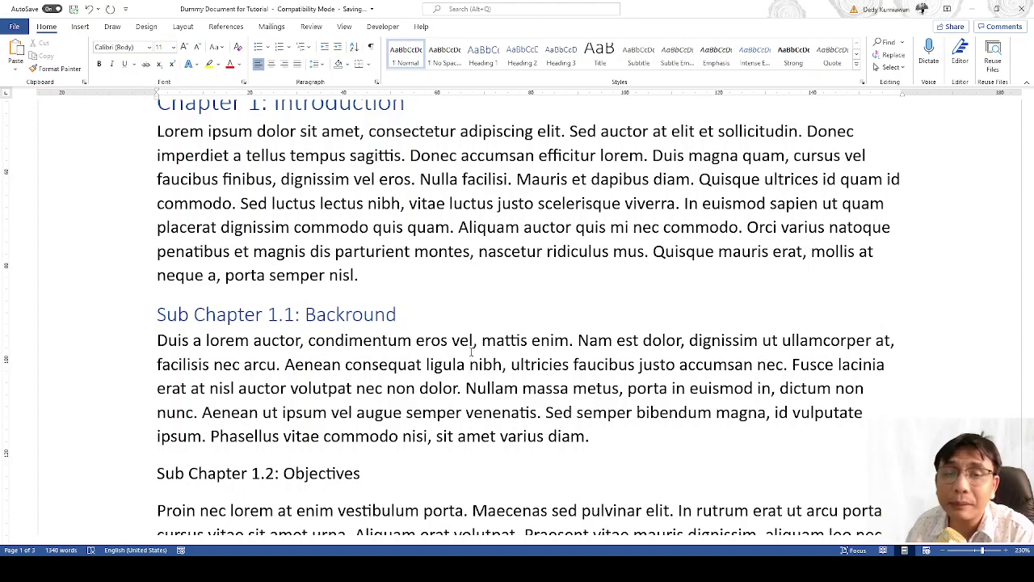
Apply the Heading 2 style to the "Sub Chapter 1.2: Objectives" and "Sub Chapter 1.3: Significance" lines
{"action": "scroll", "coordinate": [364, 369], "scroll_direction": "down", "scroll_amount": 3}
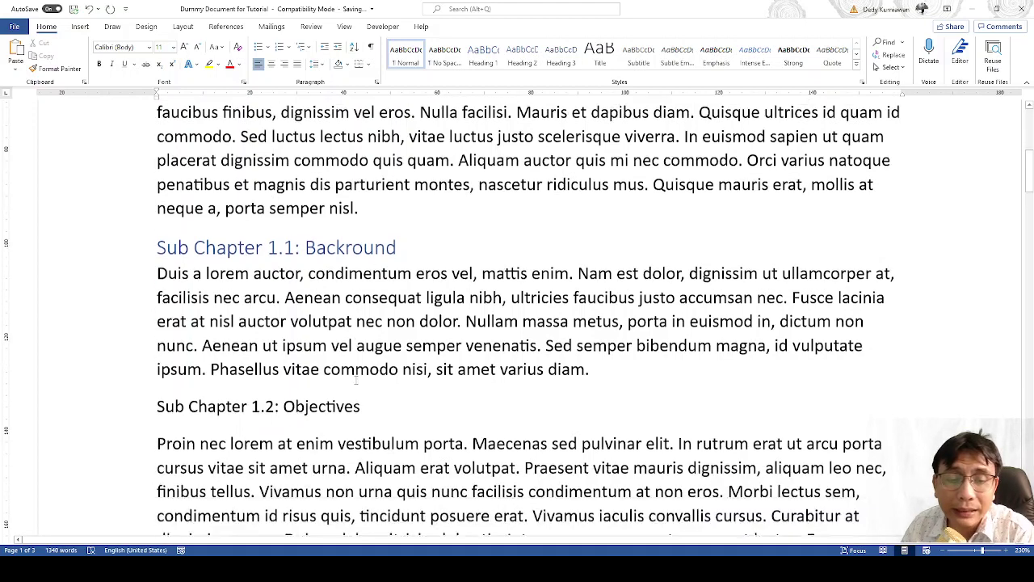
{"action": "left_click", "coordinate": [346, 361]}
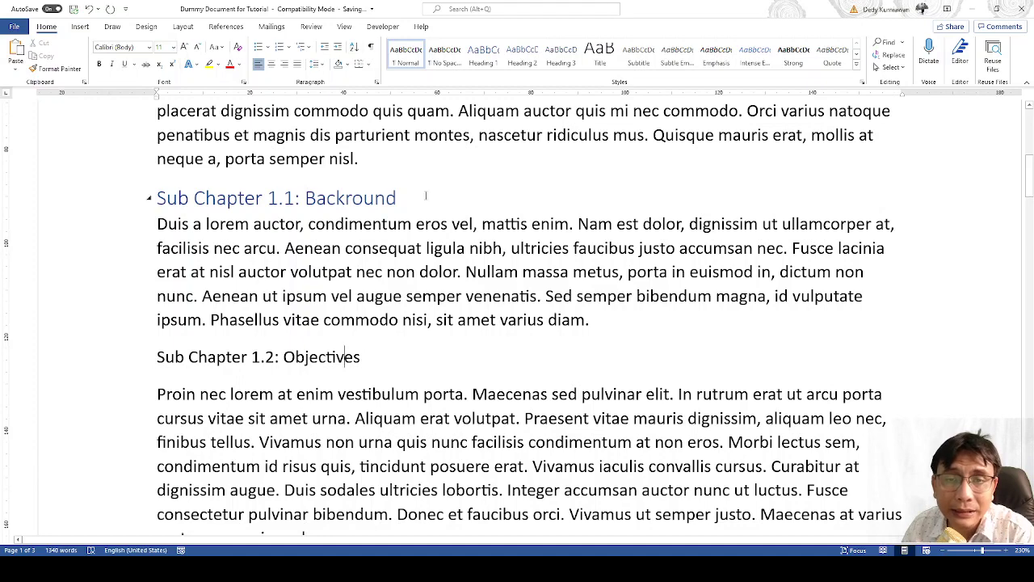
{"action": "left_click", "coordinate": [522, 55]}
{"action": "scroll", "coordinate": [376, 242], "scroll_direction": "down", "scroll_amount": 10}
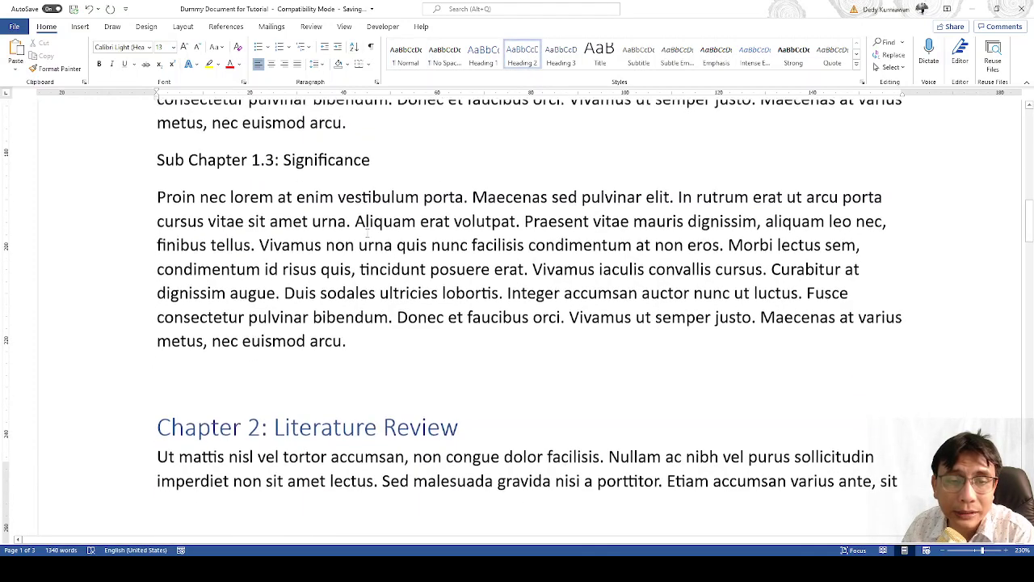
{"action": "scroll", "coordinate": [360, 230], "scroll_direction": "up", "scroll_amount": 3}
{"action": "left_click", "coordinate": [347, 218]}
{"action": "left_click", "coordinate": [522, 55]}
Apply the Heading 2 style to the three Chapter 2 sub chapter lines, Literature Review A, B and C
{"action": "scroll", "coordinate": [436, 252], "scroll_direction": "down", "scroll_amount": 5}
{"action": "scroll", "coordinate": [437, 252], "scroll_direction": "down", "scroll_amount": 10}
{"action": "left_click", "coordinate": [310, 326]}
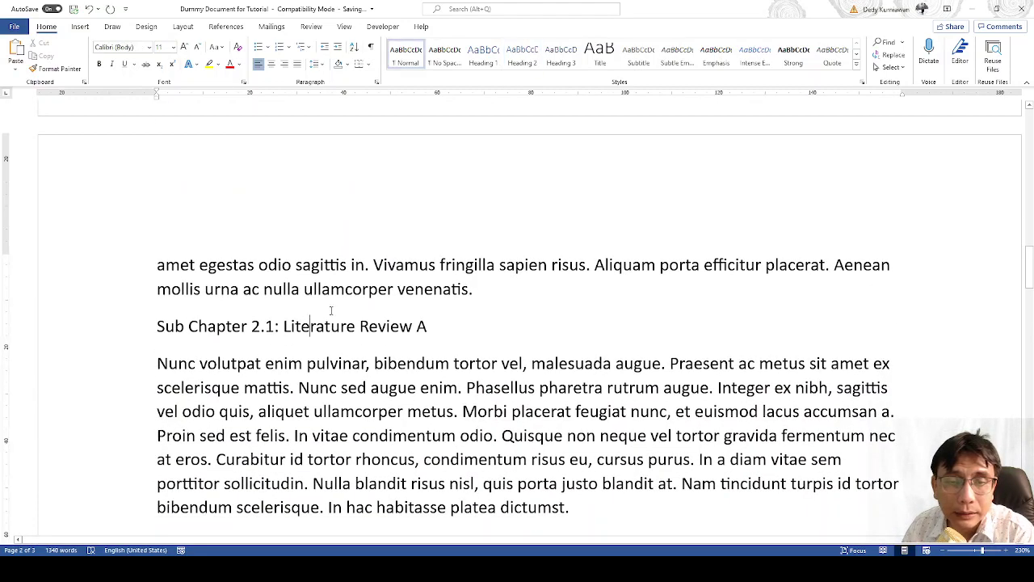
{"action": "left_click", "coordinate": [522, 55]}
{"action": "scroll", "coordinate": [389, 359], "scroll_direction": "down", "scroll_amount": 5}
{"action": "scroll", "coordinate": [389, 359], "scroll_direction": "down", "scroll_amount": 1}
{"action": "left_click", "coordinate": [383, 311]}
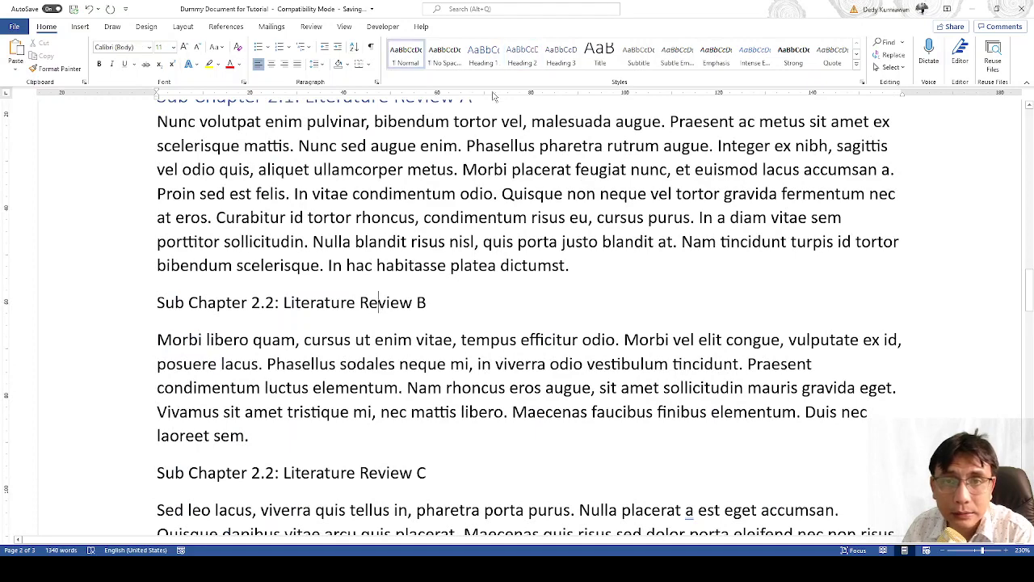
{"action": "left_click", "coordinate": [522, 55]}
{"action": "scroll", "coordinate": [437, 306], "scroll_direction": "down", "scroll_amount": 4}
{"action": "left_click", "coordinate": [397, 289]}
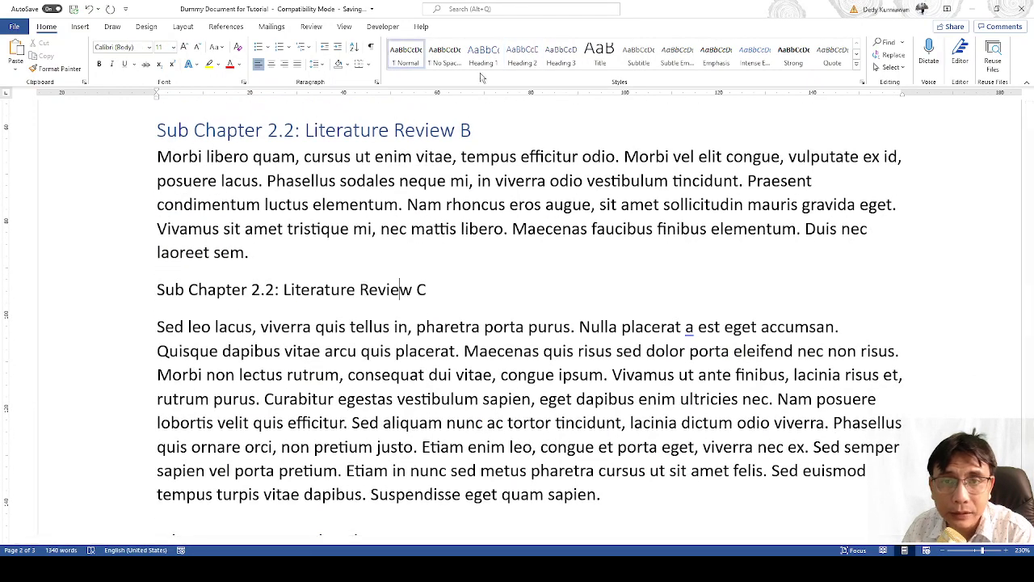
{"action": "left_click", "coordinate": [522, 55]}
Apply the Heading 2 style to all three Chapter 3 sub chapter lines, from "Sub Chapter 3.1: Design" to "Sub Chapter 3.3: Data Analysis"
{"action": "scroll", "coordinate": [482, 250], "scroll_direction": "down", "scroll_amount": 1}
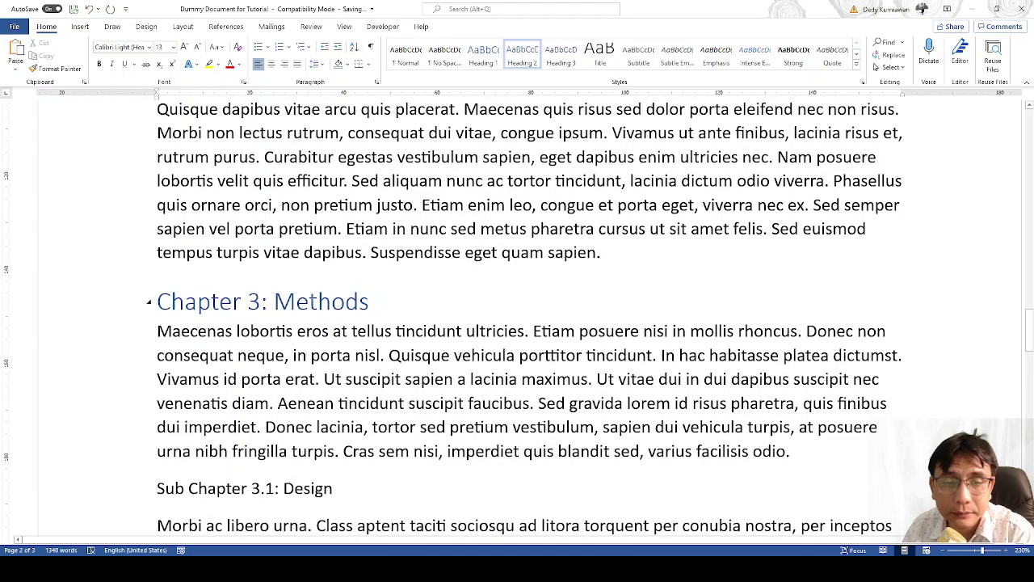
{"action": "scroll", "coordinate": [352, 340], "scroll_direction": "down", "scroll_amount": 3}
{"action": "left_click", "coordinate": [285, 372]}
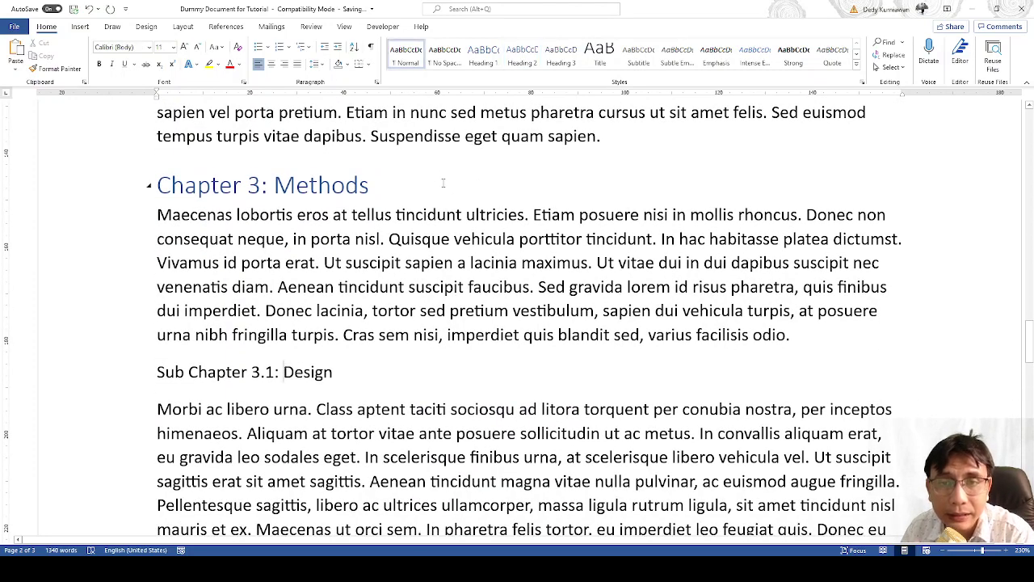
{"action": "key", "text": "ctrl+alt+2"}
{"action": "scroll", "coordinate": [386, 313], "scroll_direction": "down", "scroll_amount": 4}
{"action": "left_click", "coordinate": [253, 411]}
{"action": "left_click", "coordinate": [522, 55]}
{"action": "scroll", "coordinate": [323, 407], "scroll_direction": "down", "scroll_amount": 9}
{"action": "scroll", "coordinate": [276, 429], "scroll_direction": "down", "scroll_amount": 6}
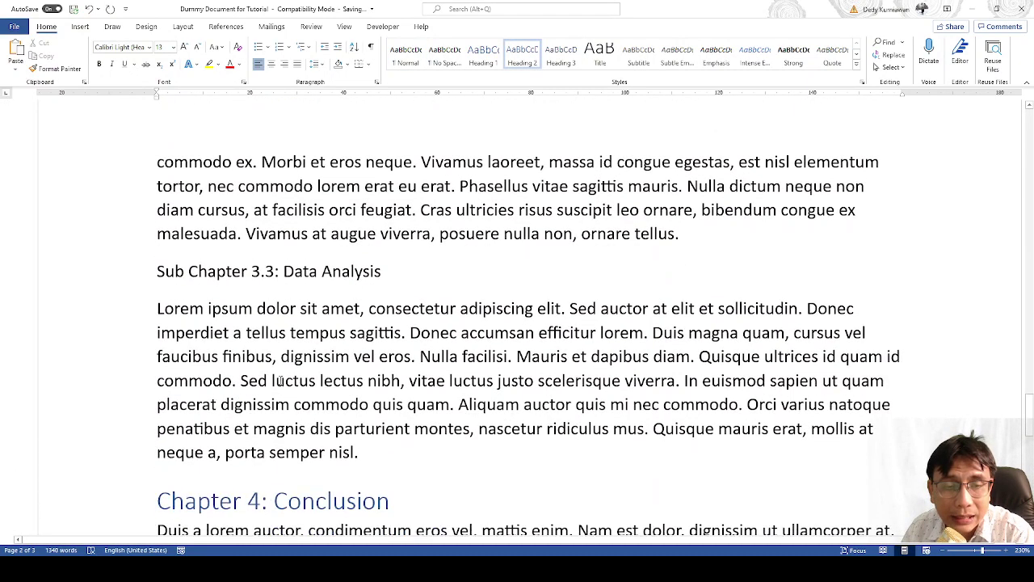
{"action": "left_click", "coordinate": [296, 271]}
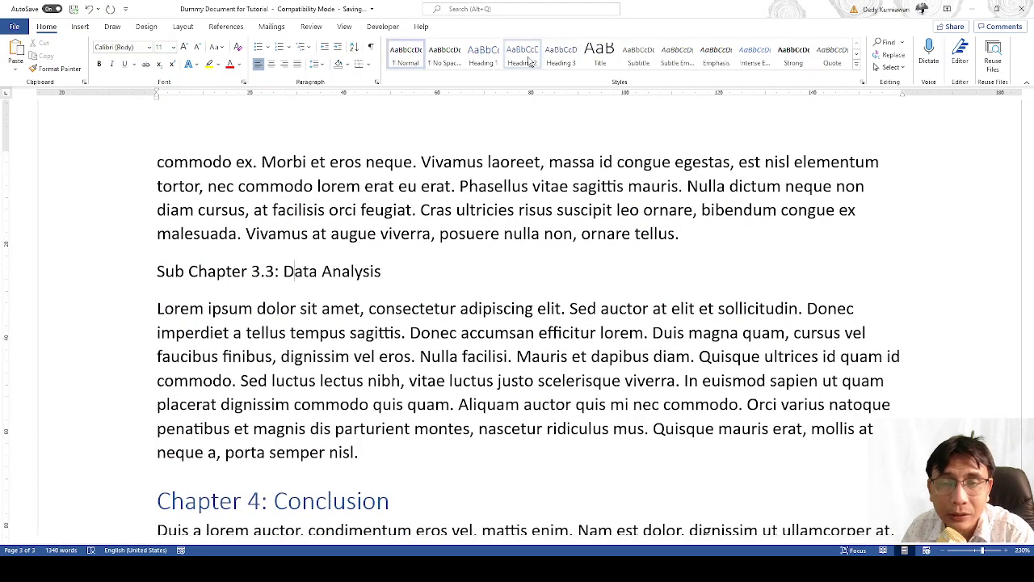
{"action": "left_click", "coordinate": [529, 58]}
Apply the Heading 2 style to the "Sub Chapter 4.1: Conclusion" and "Sub Chapter 4.2: Implication" lines
{"action": "scroll", "coordinate": [344, 372], "scroll_direction": "down", "scroll_amount": 8}
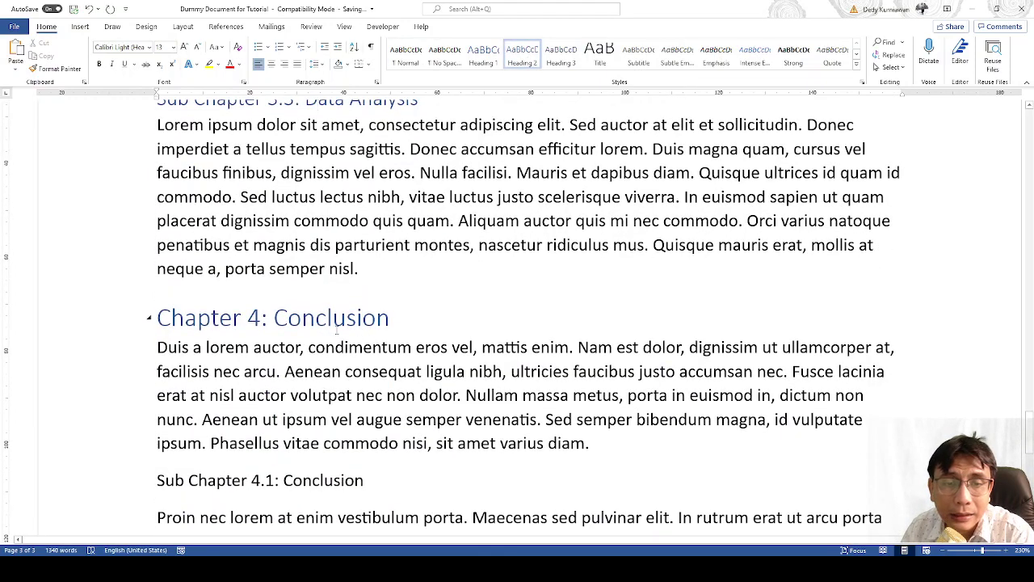
{"action": "scroll", "coordinate": [343, 372], "scroll_direction": "down", "scroll_amount": 2}
{"action": "left_click", "coordinate": [300, 245]}
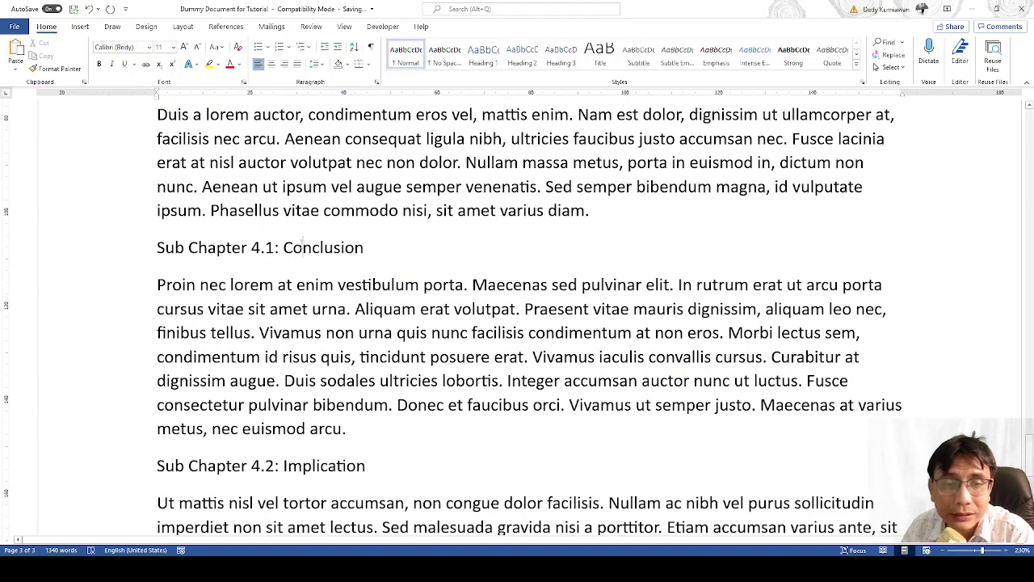
{"action": "left_click", "coordinate": [523, 55]}
{"action": "scroll", "coordinate": [323, 347], "scroll_direction": "down", "scroll_amount": 3}
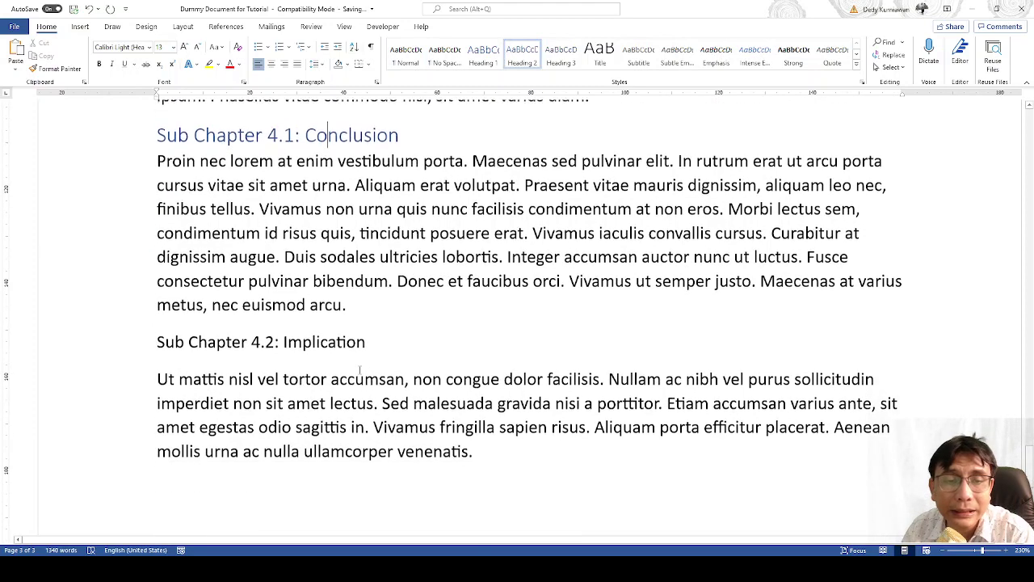
{"action": "left_click", "coordinate": [326, 341]}
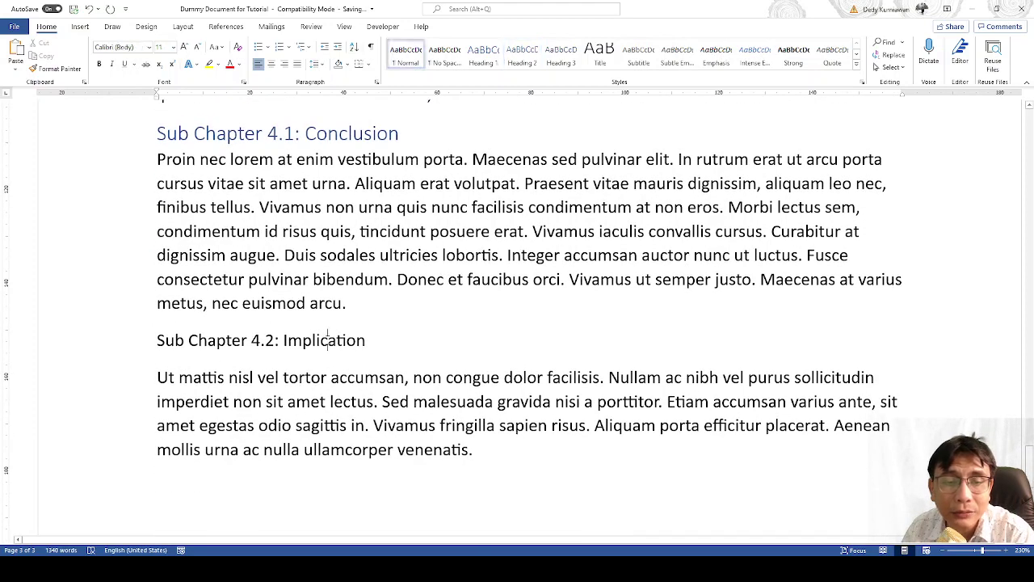
{"action": "left_click", "coordinate": [521, 55]}
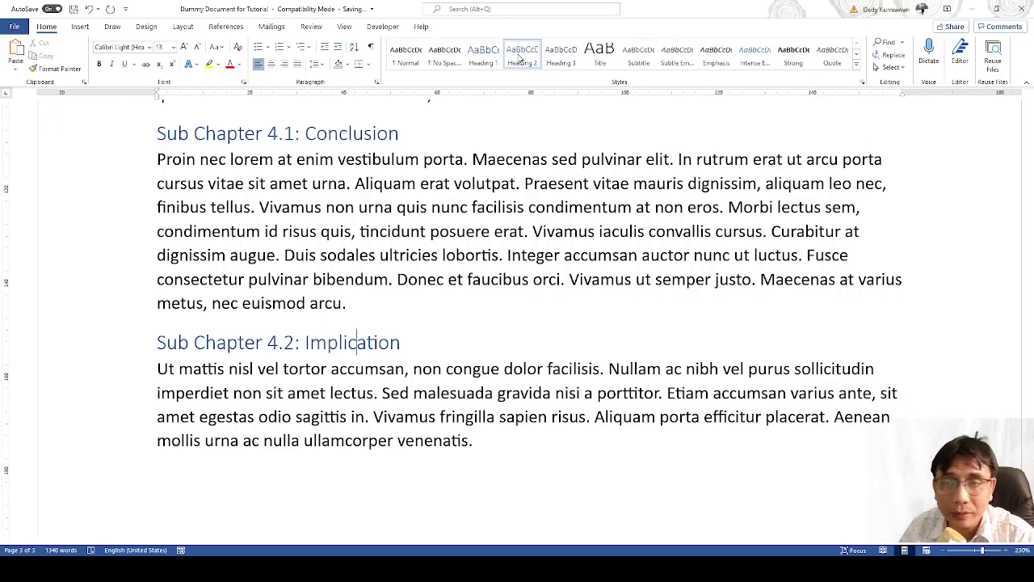
Insert an empty paragraph after the body text of "Sub Chapter 2.1: Literature Review A"
{"action": "scroll", "coordinate": [502, 230], "scroll_direction": "up", "scroll_amount": 15}
{"action": "scroll", "coordinate": [502, 230], "scroll_direction": "up", "scroll_amount": 5}
{"action": "scroll", "coordinate": [502, 231], "scroll_direction": "down", "scroll_amount": 7}
{"action": "scroll", "coordinate": [504, 228], "scroll_direction": "up", "scroll_amount": 4}
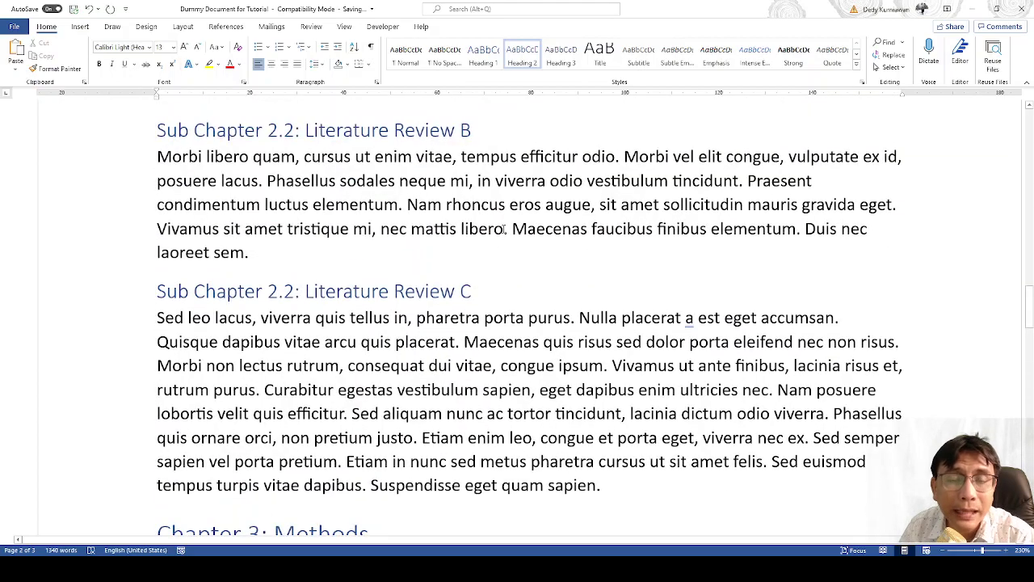
{"action": "scroll", "coordinate": [504, 229], "scroll_direction": "up", "scroll_amount": 5}
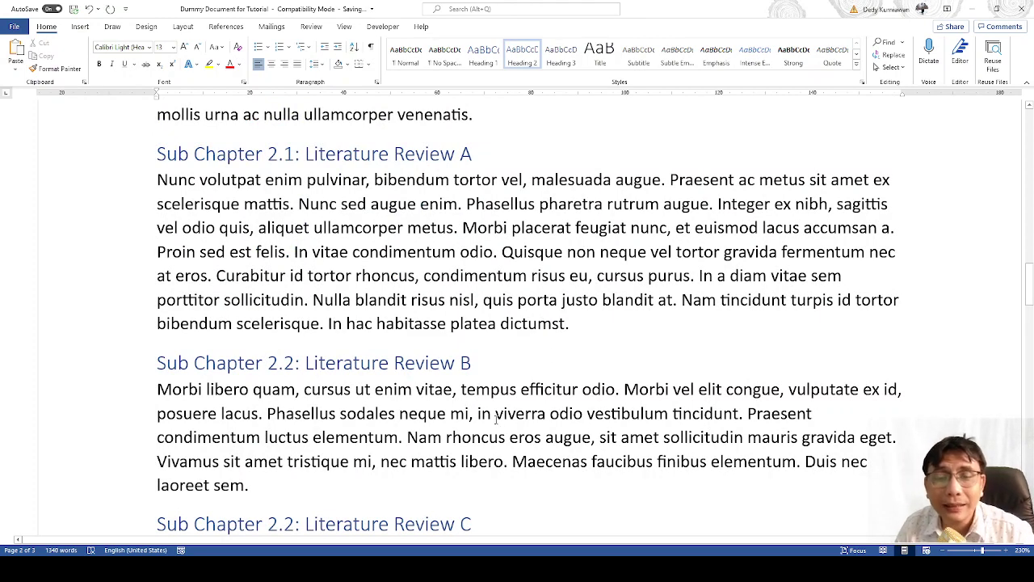
{"action": "left_click", "coordinate": [603, 326]}
{"action": "key", "text": "Return"}
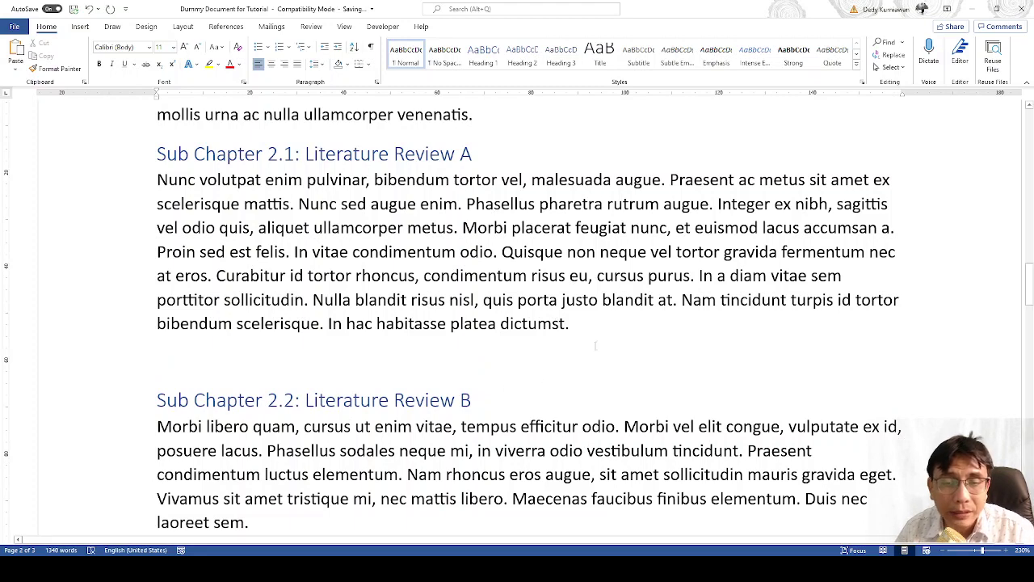
Duplicate the body paragraph of "Sub Chapter 2.1: Literature Review A" into the empty paragraph above "Sub Chapter 2.2"
{"action": "left_click_drag", "start_coordinate": [588, 329], "coordinate": [171, 183]}
{"action": "key", "text": "ctrl+c"}
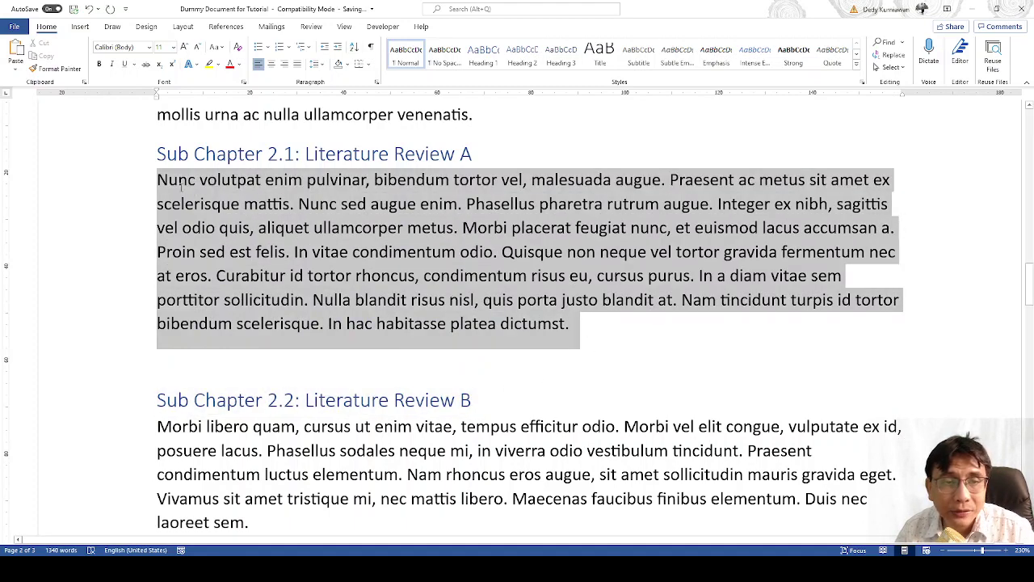
{"action": "left_click", "coordinate": [196, 371]}
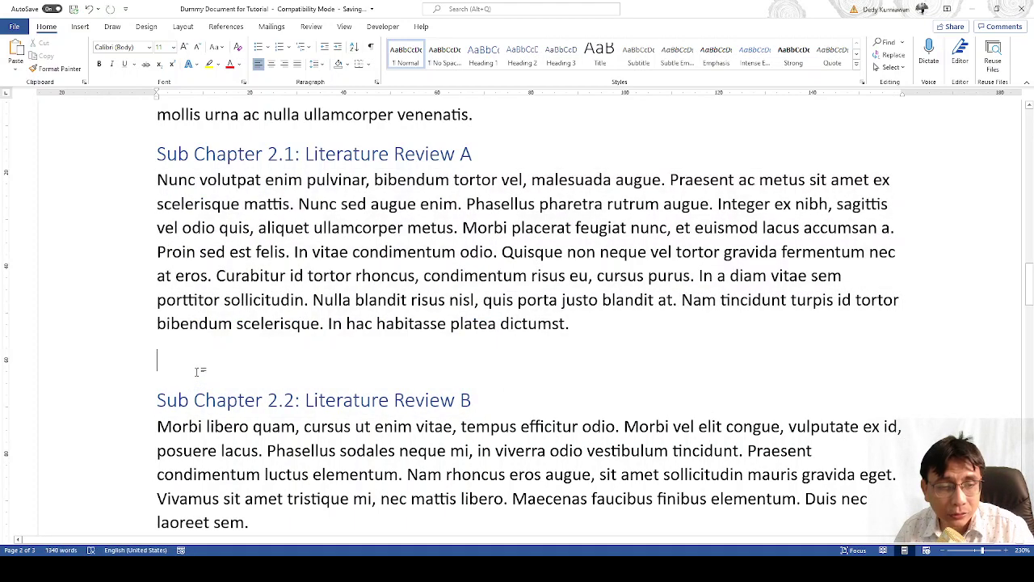
{"action": "key", "text": "ctrl+v"}
Add the line "Sub Sub Chapter 2.1.1" between the two identical body paragraphs under "Sub Chapter 2.1"
{"action": "left_click", "coordinate": [216, 282]}
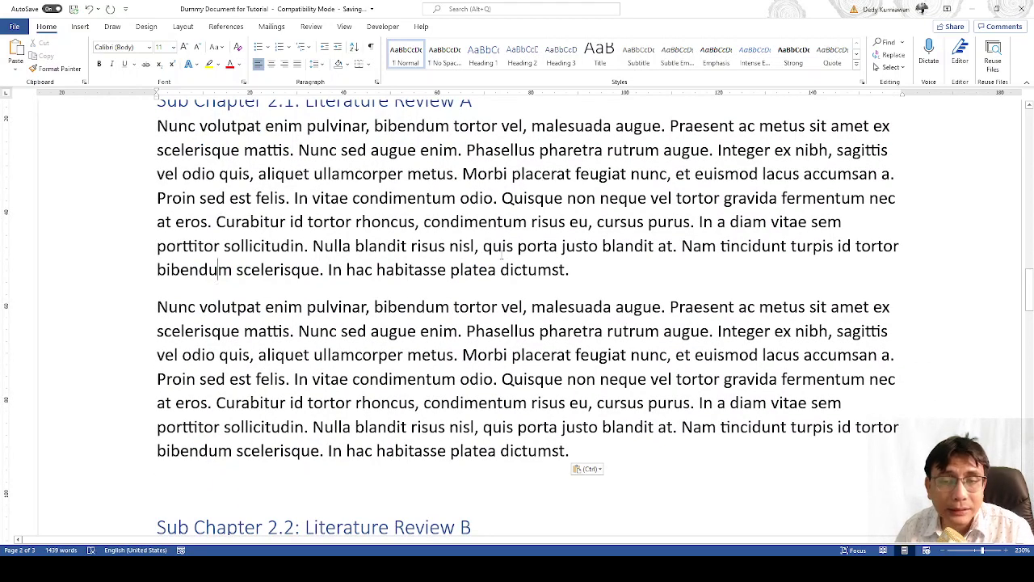
{"action": "key", "text": "Return"}
{"action": "type", "text": "Sub Sub"}
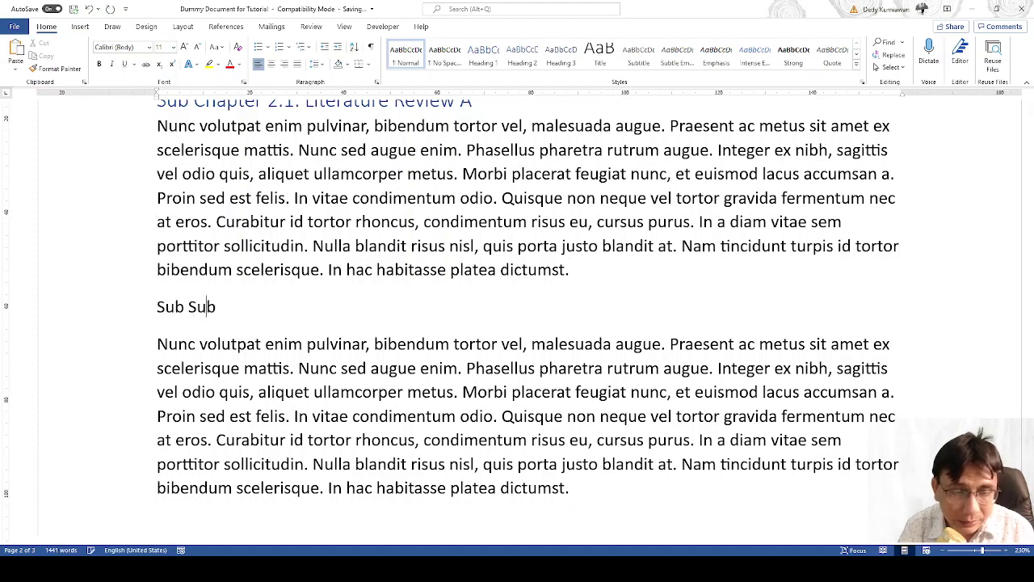
{"action": "type", "text": " Chapter"}
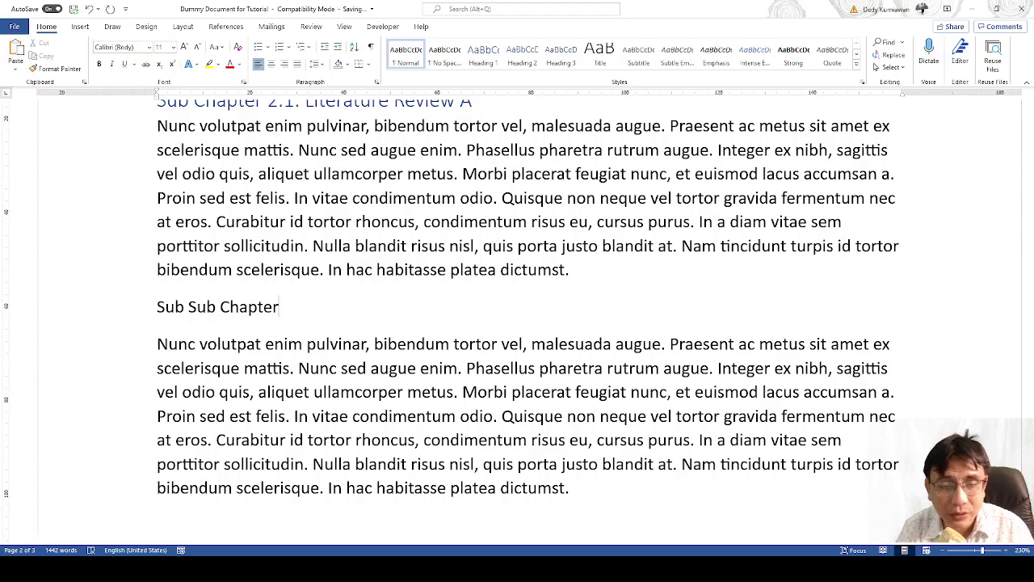
{"action": "type", "text": " 2.1.1"}
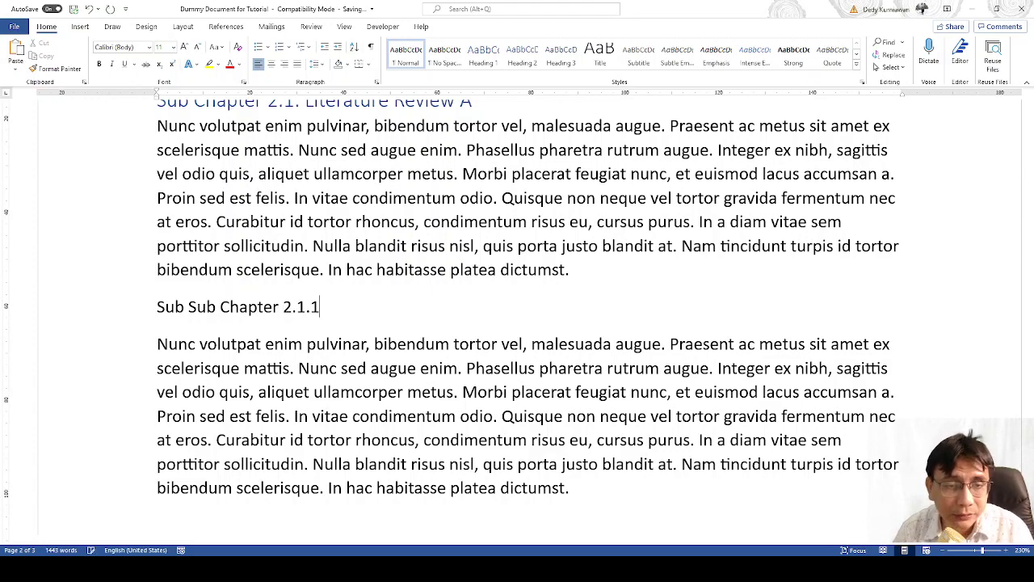
Apply the Heading 3 style to the "Sub Sub Chapter 2.1.1" line
{"action": "scroll", "coordinate": [733, 236], "scroll_direction": "down", "scroll_amount": 1}
{"action": "scroll", "coordinate": [734, 236], "scroll_direction": "up", "scroll_amount": 4}
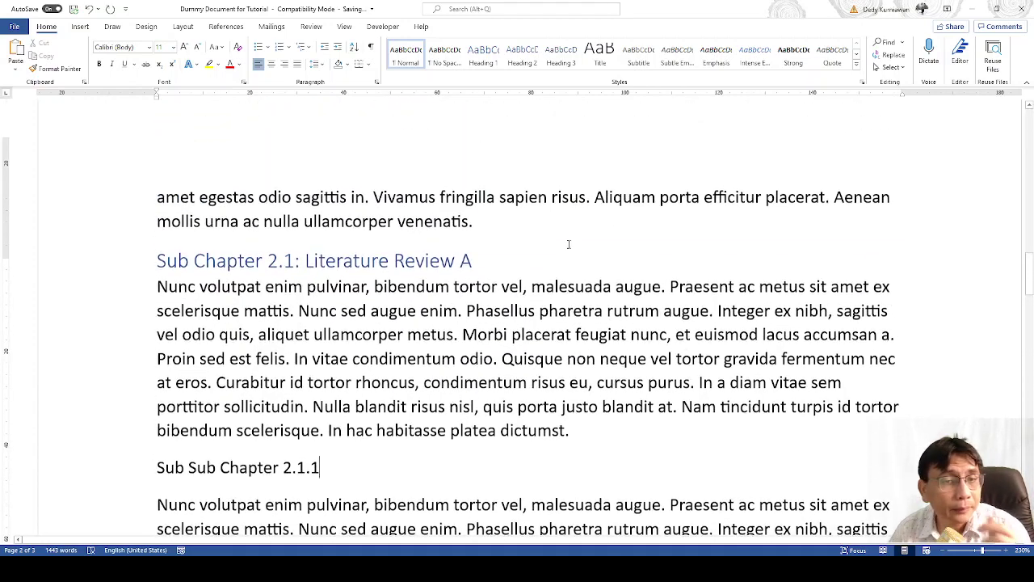
{"action": "scroll", "coordinate": [571, 243], "scroll_direction": "down", "scroll_amount": 4}
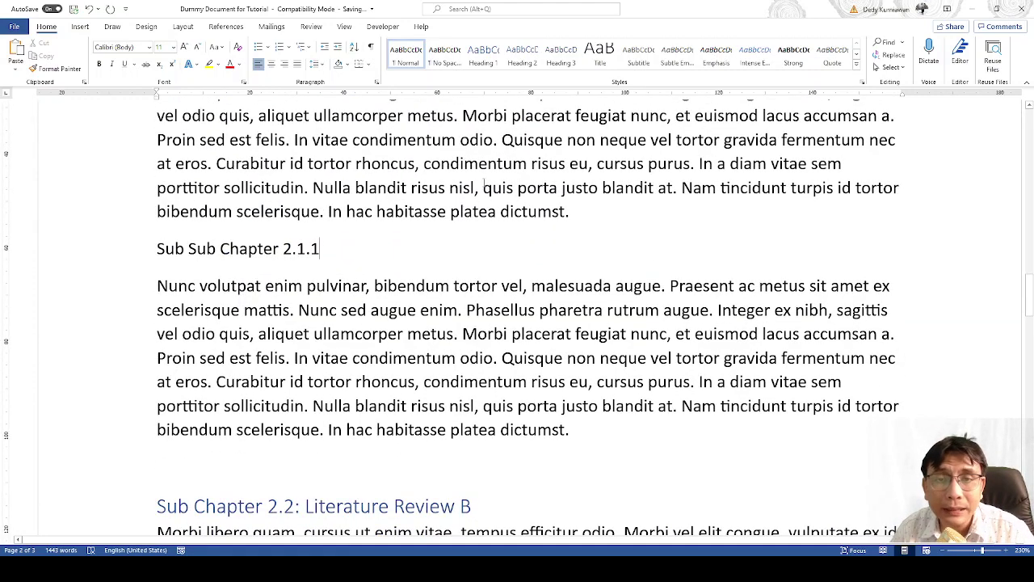
{"action": "left_click", "coordinate": [561, 53]}
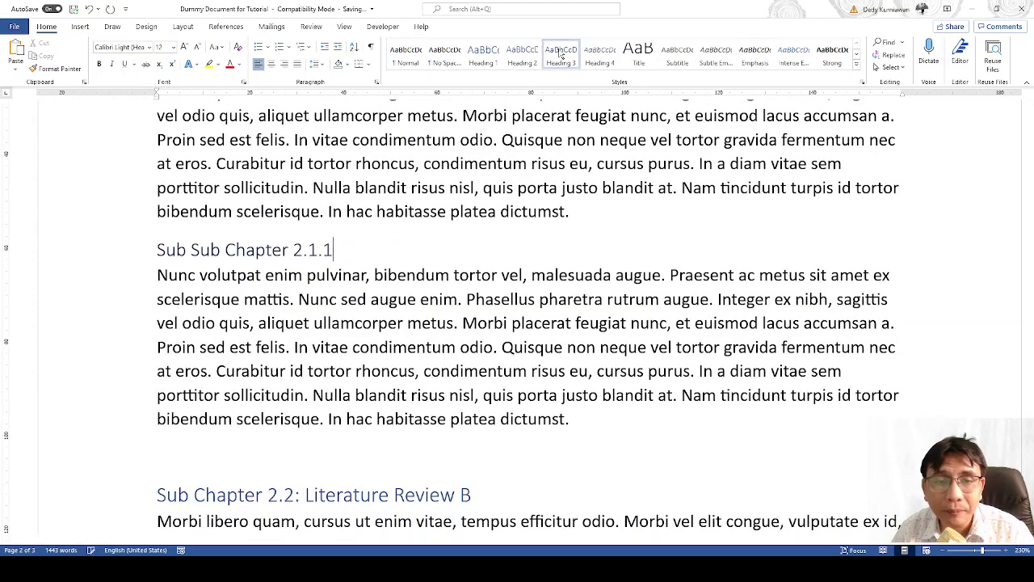
Copy the "Sub Sub Chapter 2.1.1" heading with its body text and paste it in the empty paragraph above "Sub Chapter 2.2"
{"action": "left_click", "coordinate": [298, 458]}
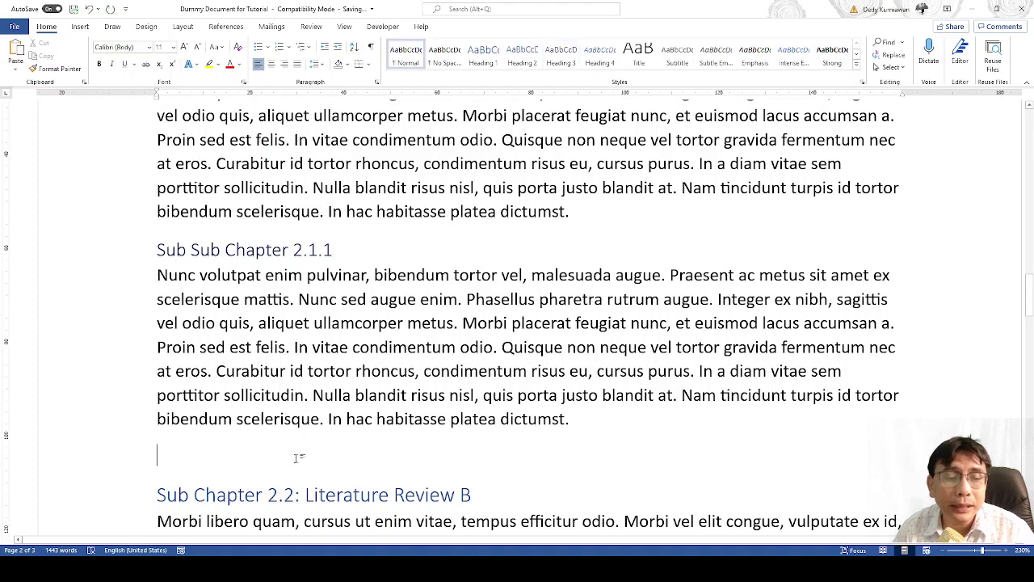
{"action": "left_click_drag", "start_coordinate": [359, 253], "coordinate": [160, 250]}
{"action": "left_click_drag", "start_coordinate": [594, 429], "coordinate": [152, 251]}
{"action": "key", "text": "ctrl+c"}
{"action": "left_click", "coordinate": [232, 457]}
{"action": "key", "text": "ctrl+v"}
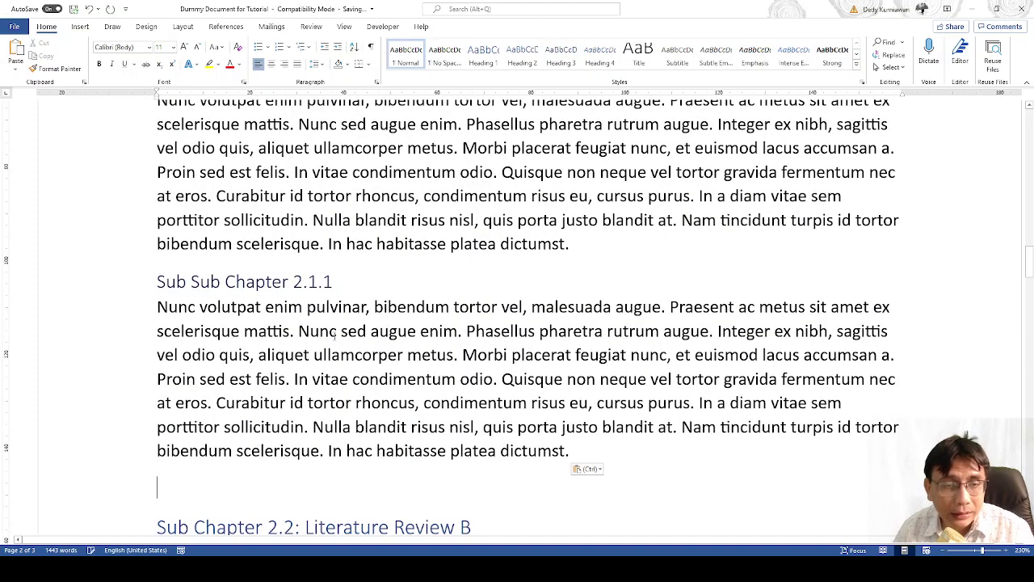
Renumber the copied heading as "Sub Sub Chapter 2.1.2"
{"action": "left_click", "coordinate": [323, 281]}
{"action": "key", "text": "Delete"}
{"action": "type", "text": "2"}
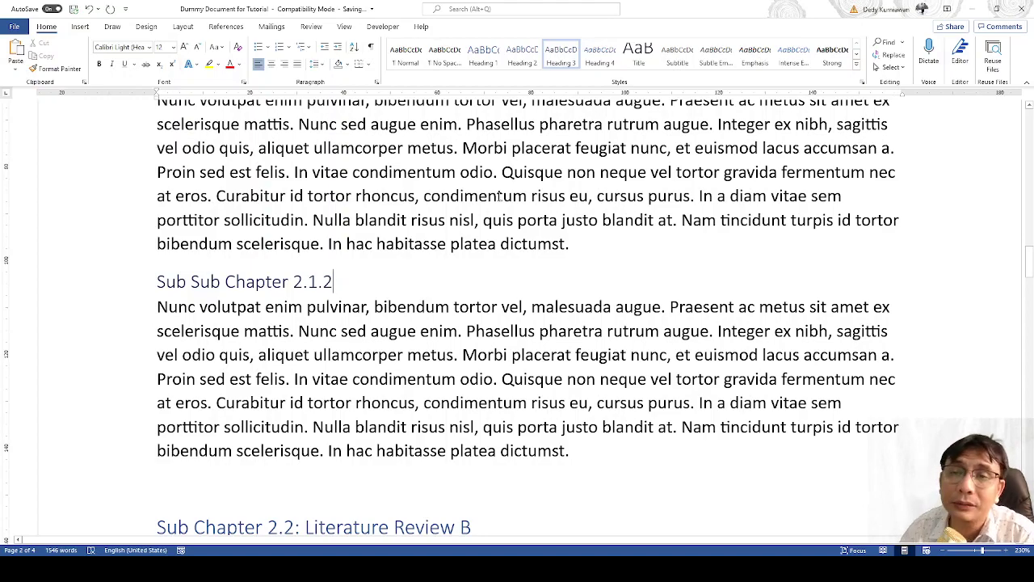
Try the document style set that has an orange title banner, boxed headings and italic body text
{"action": "scroll", "coordinate": [843, 115], "scroll_direction": "up", "scroll_amount": 3}
{"action": "scroll", "coordinate": [843, 115], "scroll_direction": "up", "scroll_amount": 15}
{"action": "scroll", "coordinate": [802, 186], "scroll_direction": "up", "scroll_amount": 10}
{"action": "scroll", "coordinate": [655, 249], "scroll_direction": "down", "scroll_amount": 4}
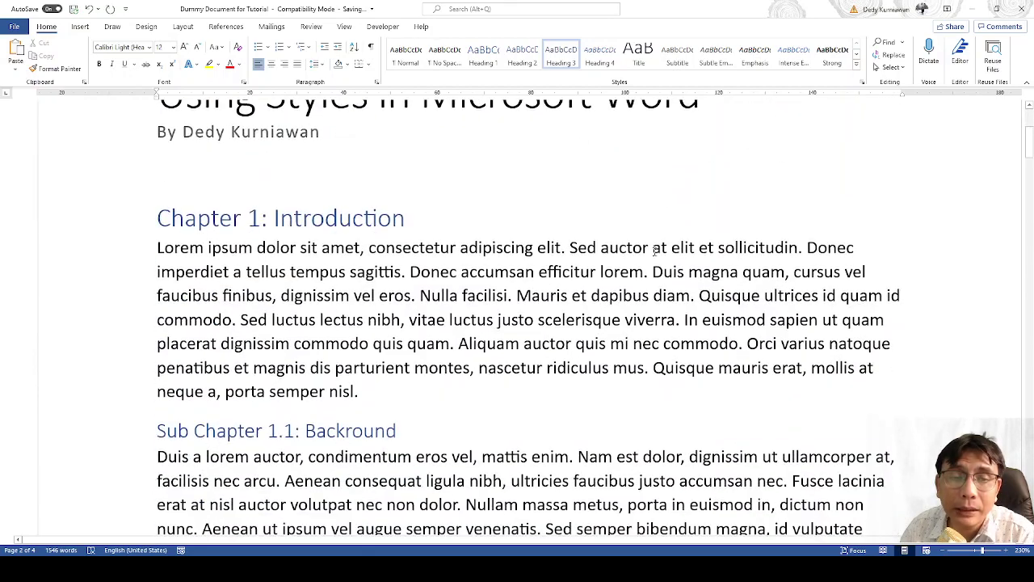
{"action": "scroll", "coordinate": [655, 249], "scroll_direction": "down", "scroll_amount": 2}
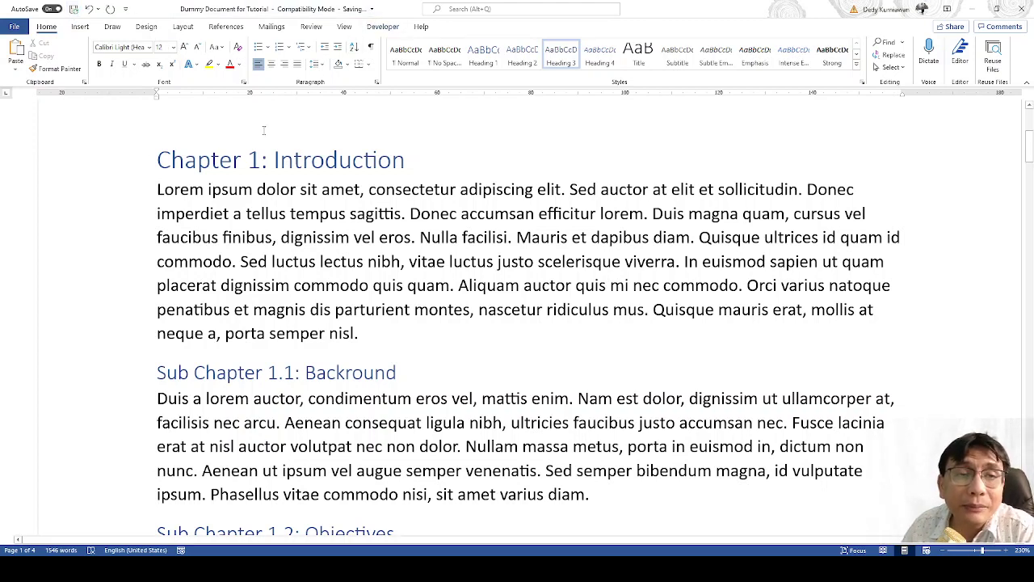
{"action": "left_click", "coordinate": [150, 32]}
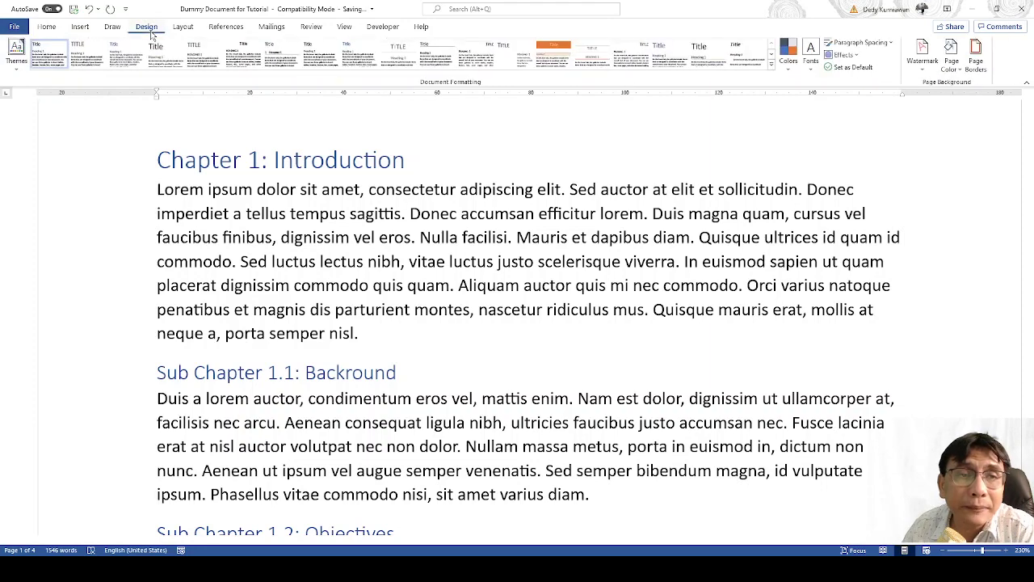
{"action": "left_click", "coordinate": [552, 58]}
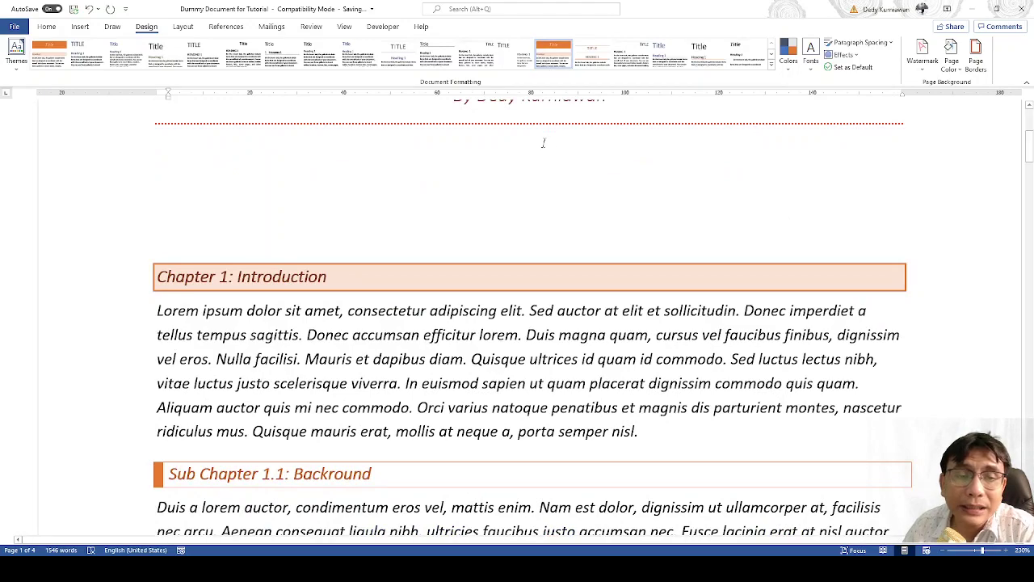
Examine how the orange style set formats the title, subtitle, chapter and sub chapter headings across the document
{"action": "scroll", "coordinate": [544, 143], "scroll_direction": "up", "scroll_amount": 5}
{"action": "scroll", "coordinate": [544, 156], "scroll_direction": "down", "scroll_amount": 3}
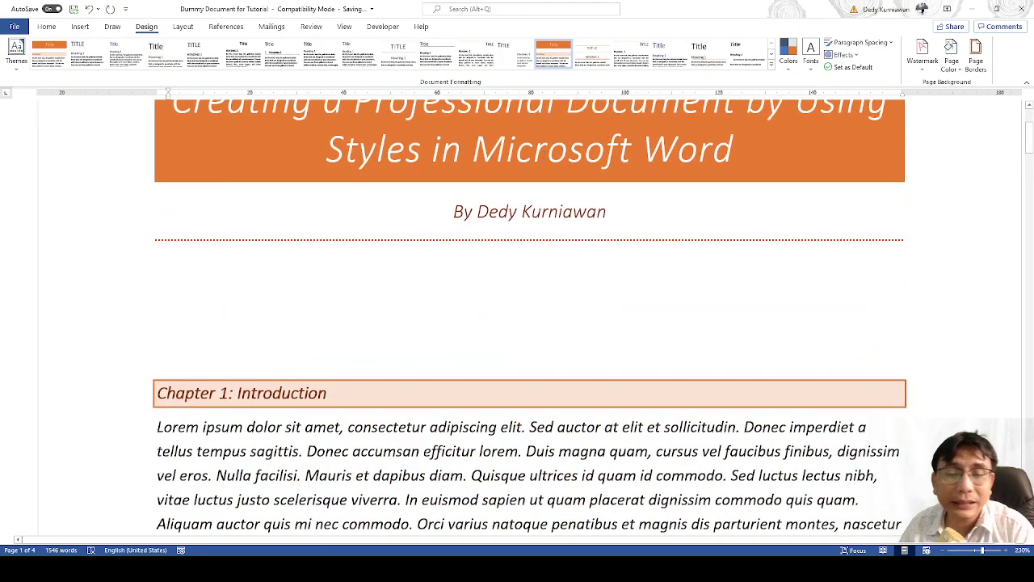
{"action": "scroll", "coordinate": [537, 187], "scroll_direction": "down", "scroll_amount": 3, "text": "ctrl"}
{"action": "scroll", "coordinate": [533, 202], "scroll_direction": "down", "scroll_amount": 9}
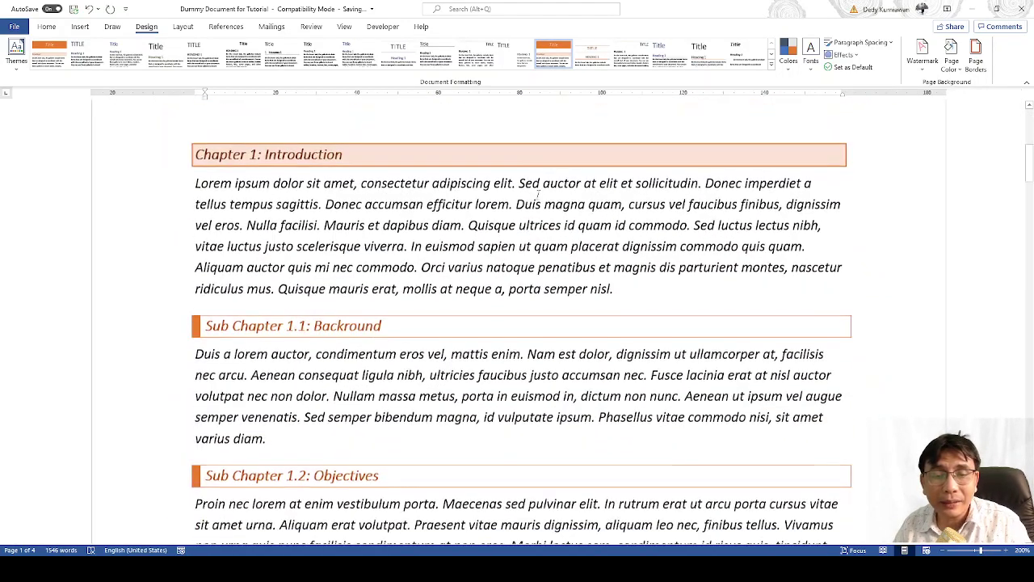
{"action": "scroll", "coordinate": [533, 211], "scroll_direction": "down", "scroll_amount": 14}
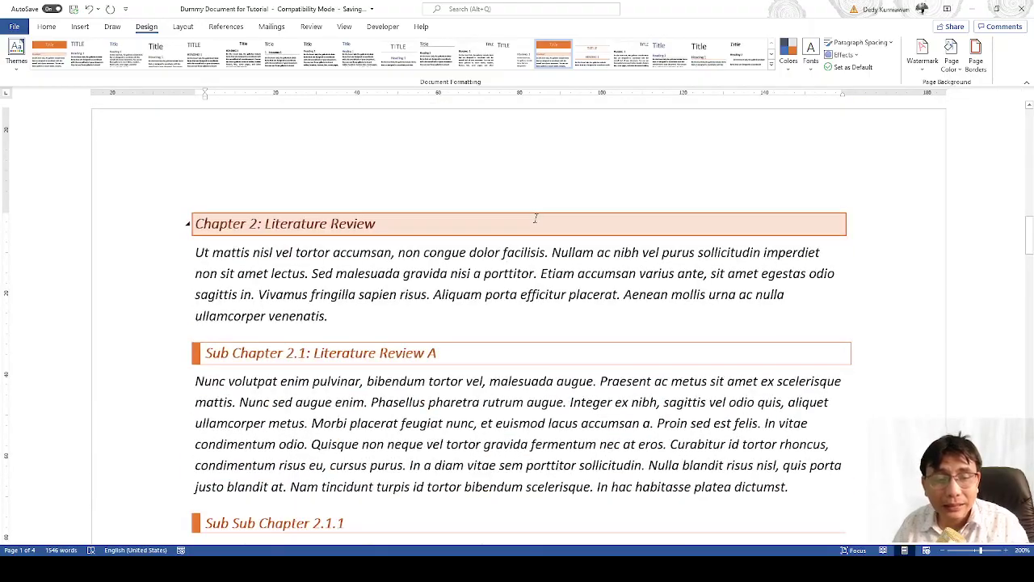
{"action": "scroll", "coordinate": [535, 217], "scroll_direction": "down", "scroll_amount": 13}
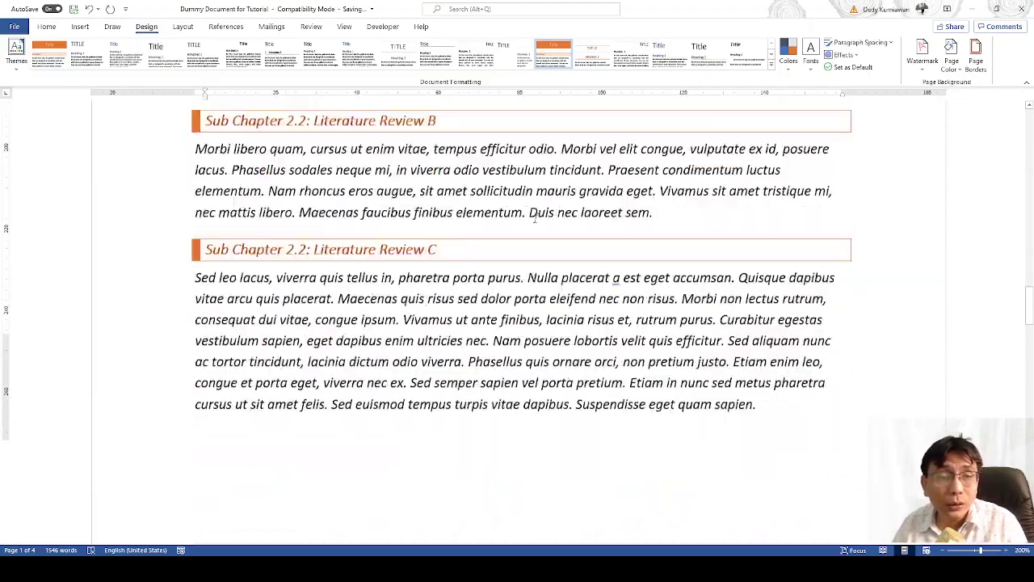
{"action": "scroll", "coordinate": [535, 217], "scroll_direction": "down", "scroll_amount": 14}
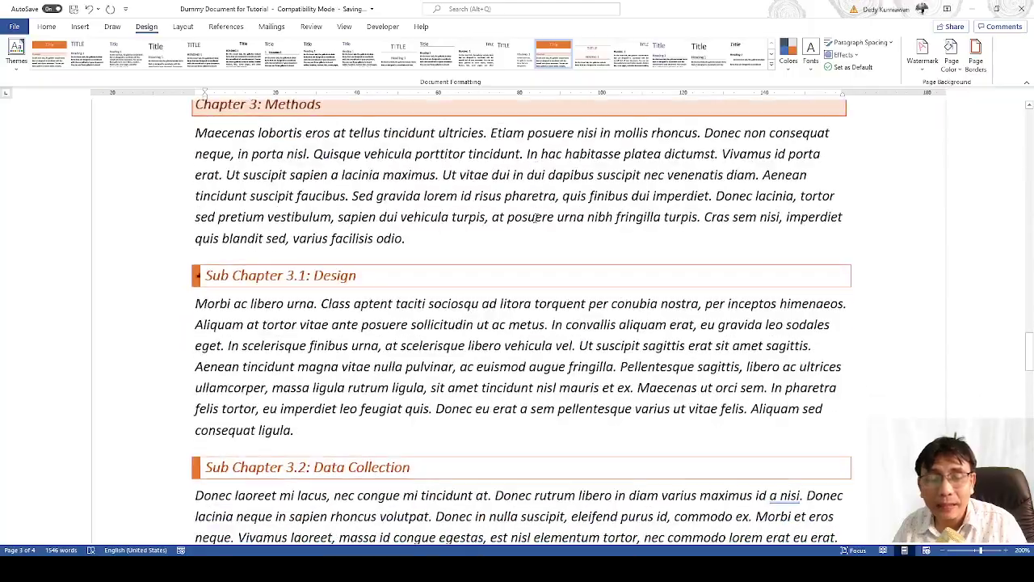
{"action": "scroll", "coordinate": [535, 217], "scroll_direction": "down", "scroll_amount": 4}
{"action": "scroll", "coordinate": [534, 214], "scroll_direction": "up", "scroll_amount": 12}
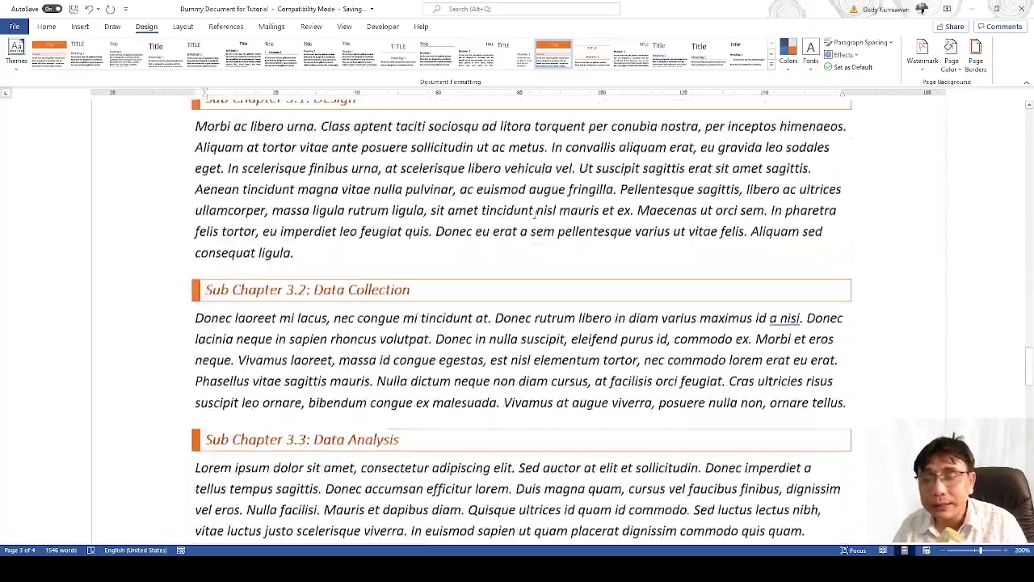
{"action": "scroll", "coordinate": [535, 214], "scroll_direction": "up", "scroll_amount": 20}
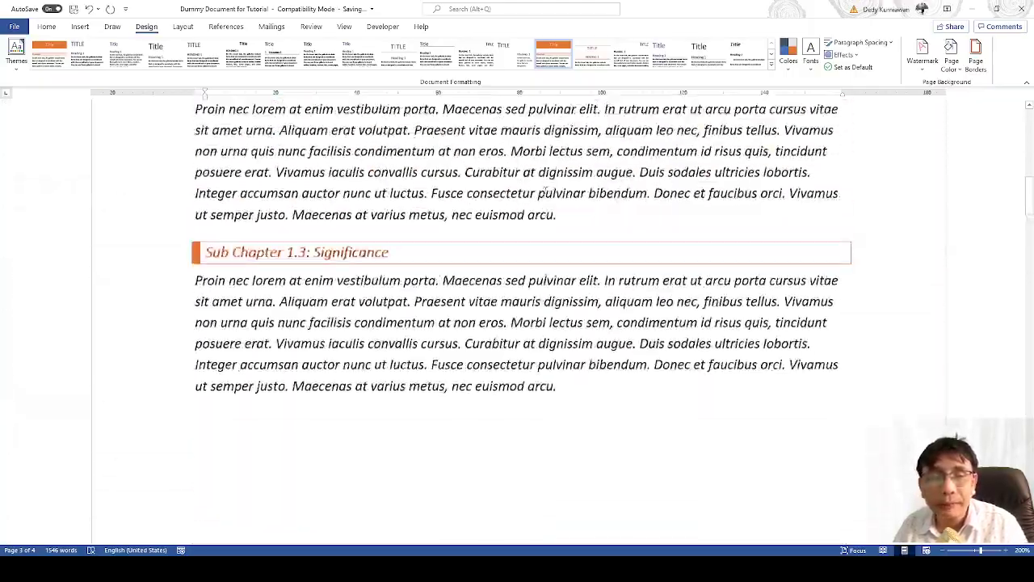
{"action": "scroll", "coordinate": [544, 191], "scroll_direction": "up", "scroll_amount": 4}
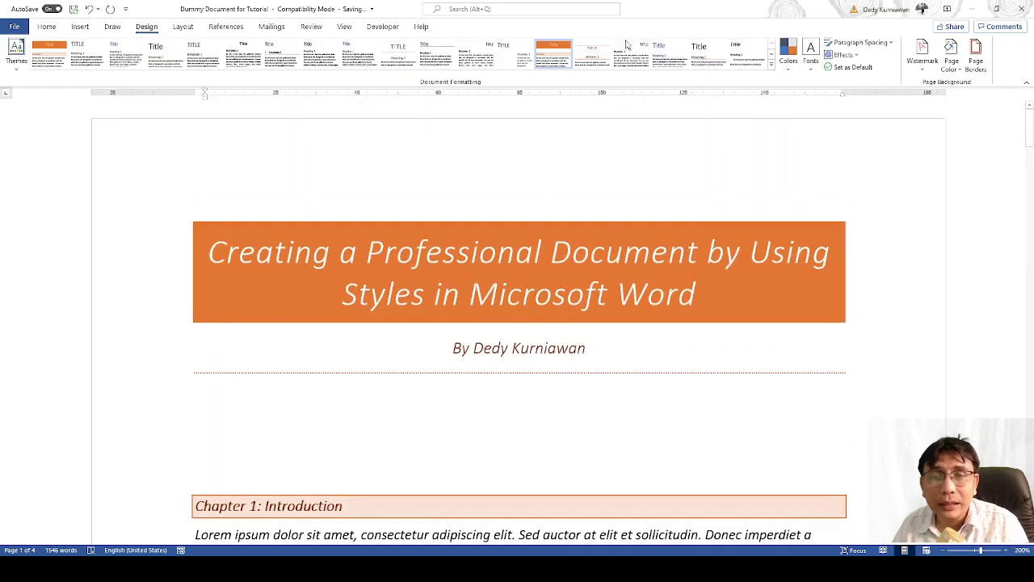
Try the document style set that has a large blue title and underlined blue chapter headings, and check the first chapters
{"action": "left_click", "coordinate": [681, 57]}
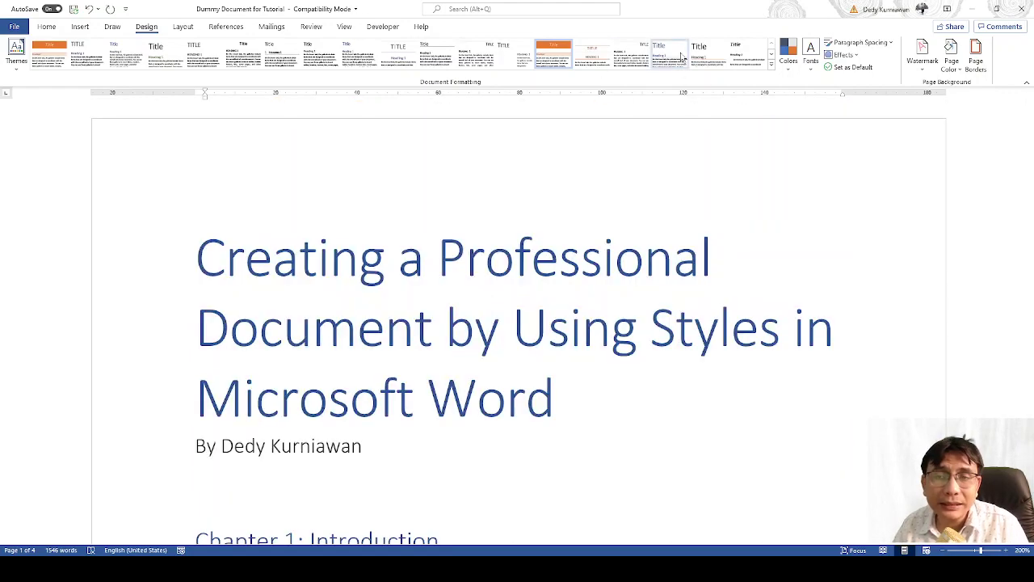
{"action": "scroll", "coordinate": [644, 194], "scroll_direction": "down", "scroll_amount": 5}
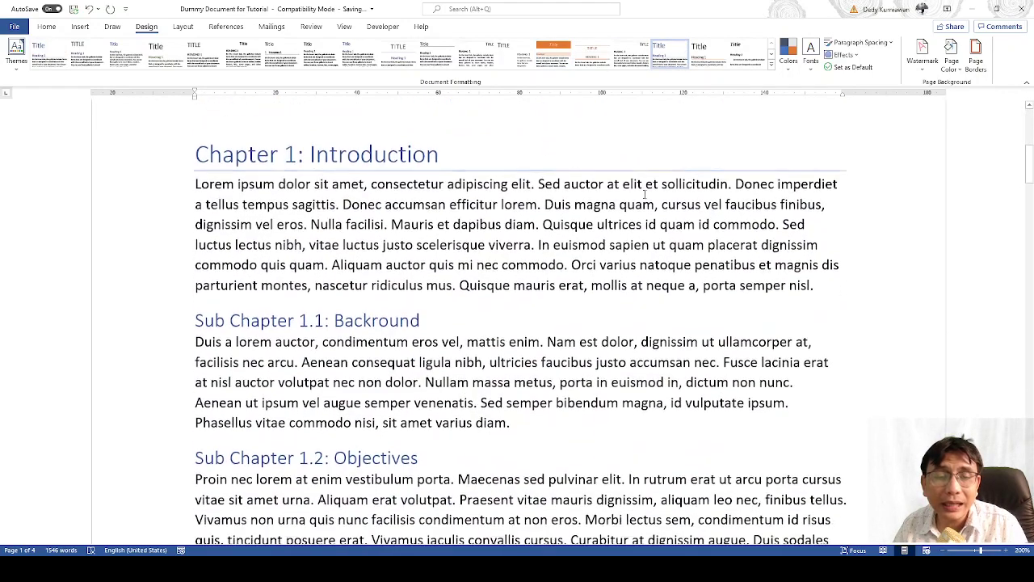
{"action": "scroll", "coordinate": [644, 193], "scroll_direction": "down", "scroll_amount": 3, "text": "ctrl"}
{"action": "scroll", "coordinate": [644, 193], "scroll_direction": "down", "scroll_amount": 3}
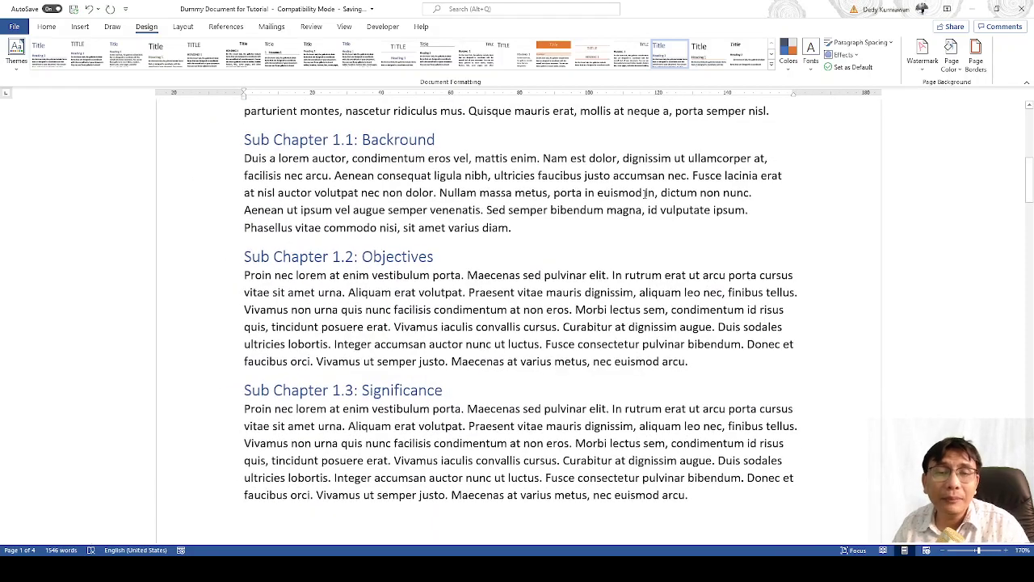
{"action": "scroll", "coordinate": [644, 192], "scroll_direction": "down", "scroll_amount": 9}
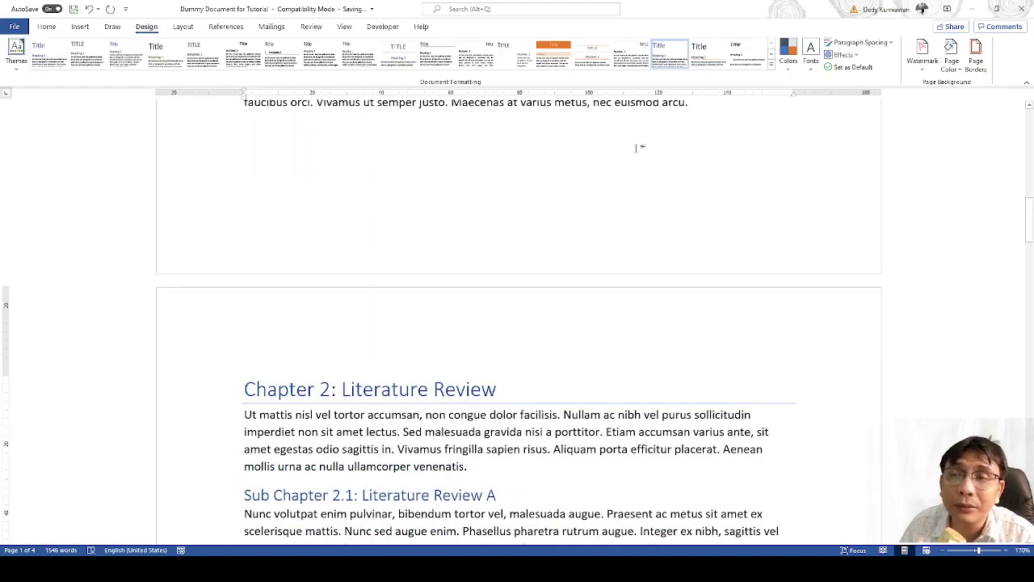
Try the style set with centered red all-caps headings and the one with a black underlined title and italic subtitle
{"action": "left_click", "coordinate": [595, 59]}
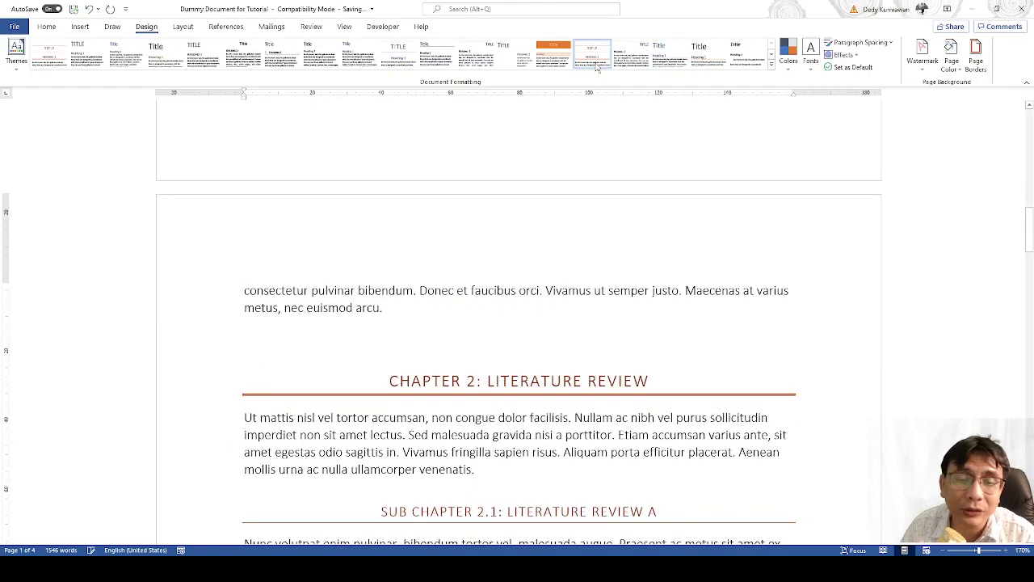
{"action": "scroll", "coordinate": [602, 240], "scroll_direction": "up", "scroll_amount": 15}
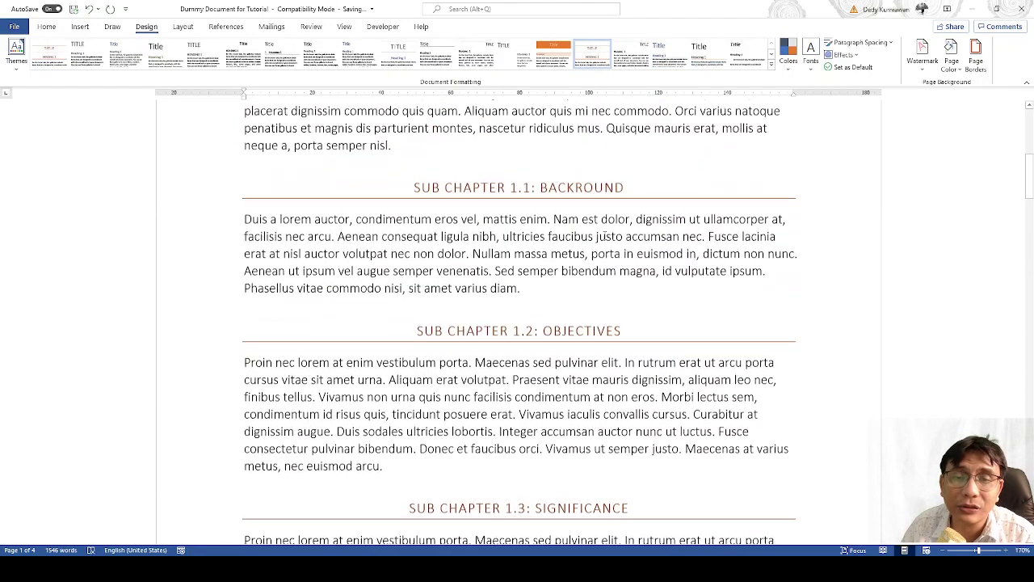
{"action": "left_click", "coordinate": [437, 53]}
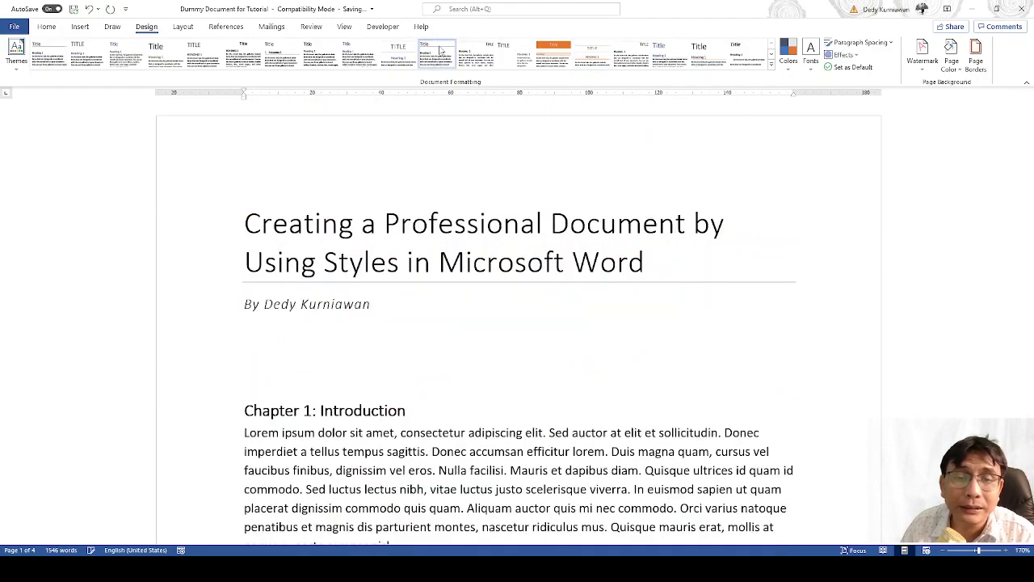
Apply the style set with a right-aligned small-caps title under an orange line, and check the headings through Sub Sub Chapter 2.1.2
{"action": "left_click", "coordinate": [476, 52]}
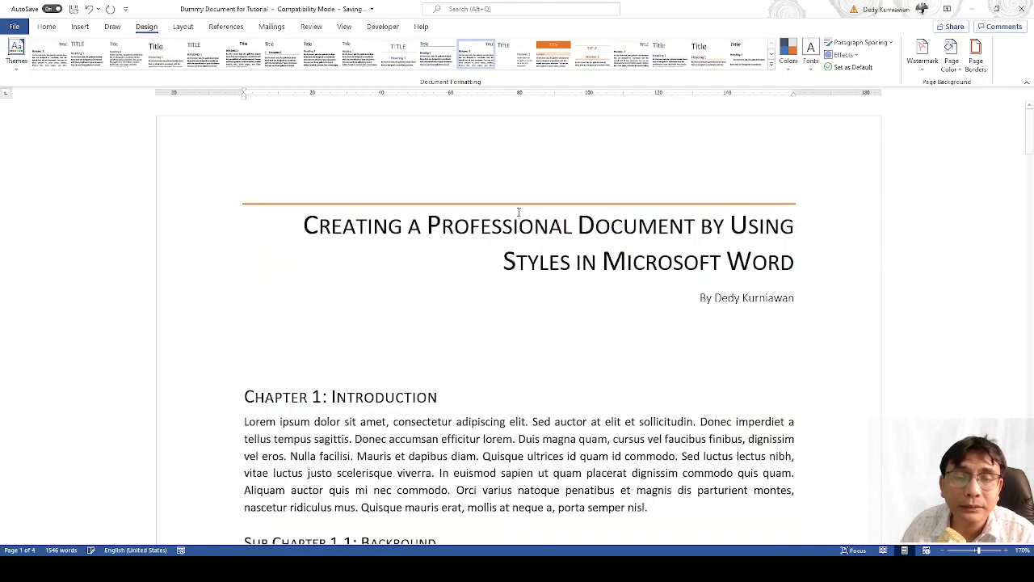
{"action": "scroll", "coordinate": [519, 213], "scroll_direction": "down", "scroll_amount": 3}
{"action": "scroll", "coordinate": [520, 211], "scroll_direction": "up", "scroll_amount": 3}
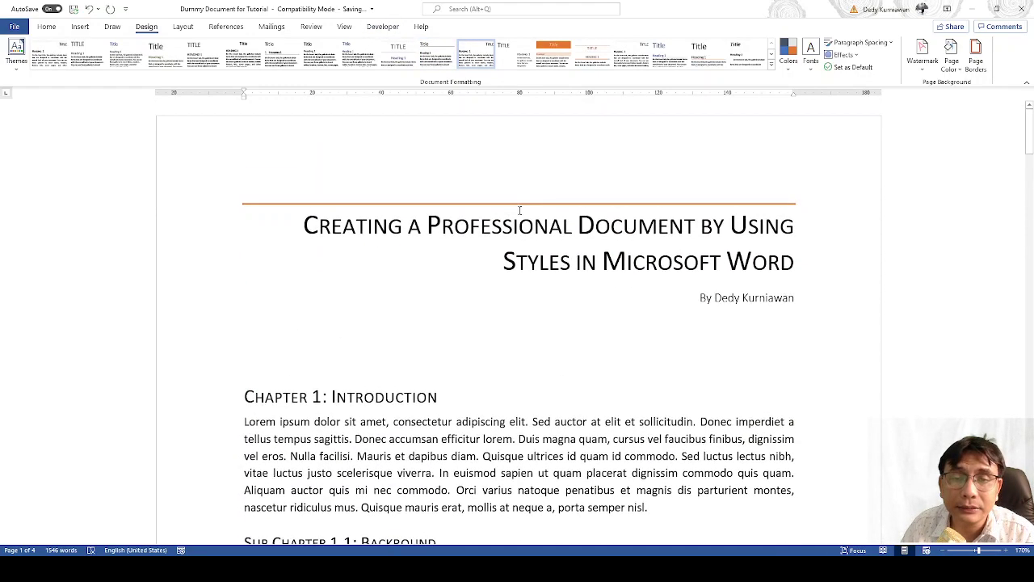
{"action": "scroll", "coordinate": [520, 211], "scroll_direction": "down", "scroll_amount": 8}
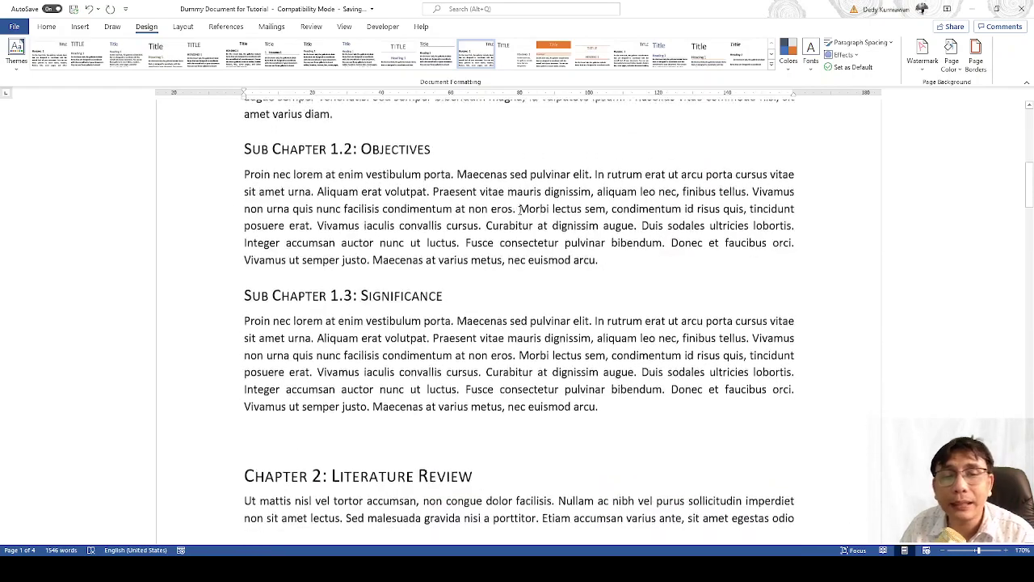
{"action": "scroll", "coordinate": [520, 208], "scroll_direction": "down", "scroll_amount": 5}
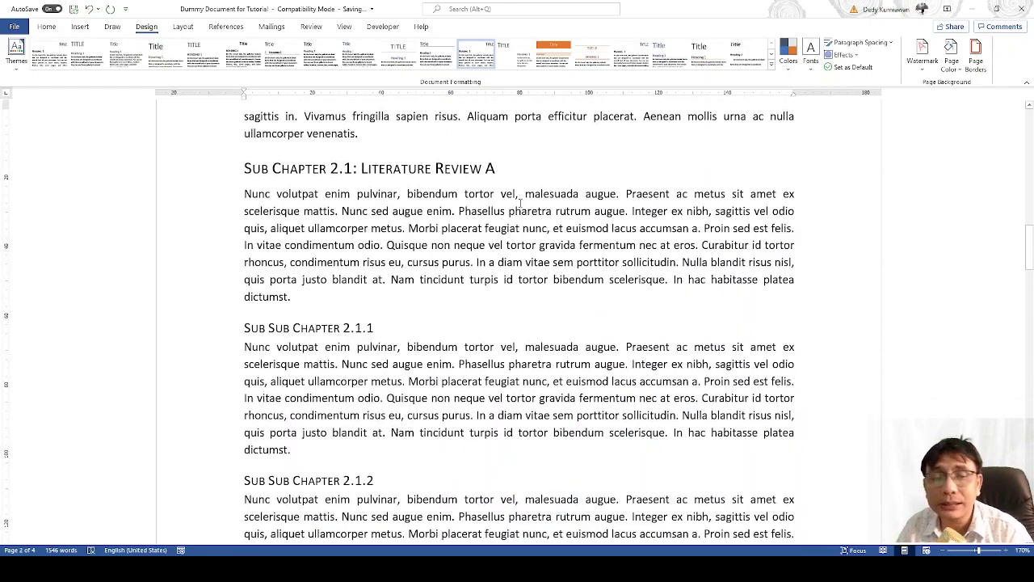
Apply the document style set with a large left-aligned all-caps blue title and plain blue headings
{"action": "scroll", "coordinate": [522, 194], "scroll_direction": "up", "scroll_amount": 4}
{"action": "scroll", "coordinate": [522, 189], "scroll_direction": "up", "scroll_amount": 12}
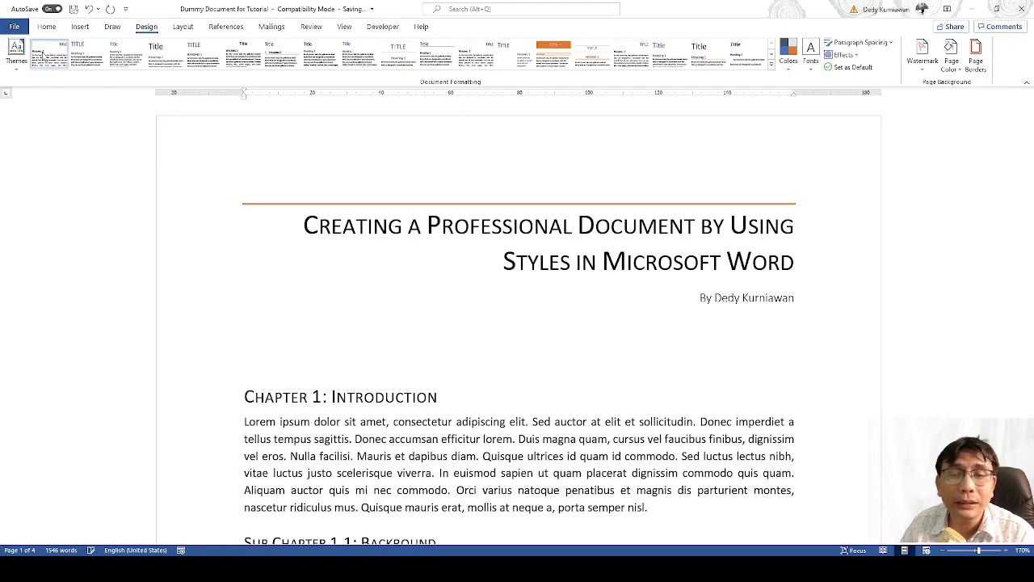
{"action": "left_click", "coordinate": [87, 53]}
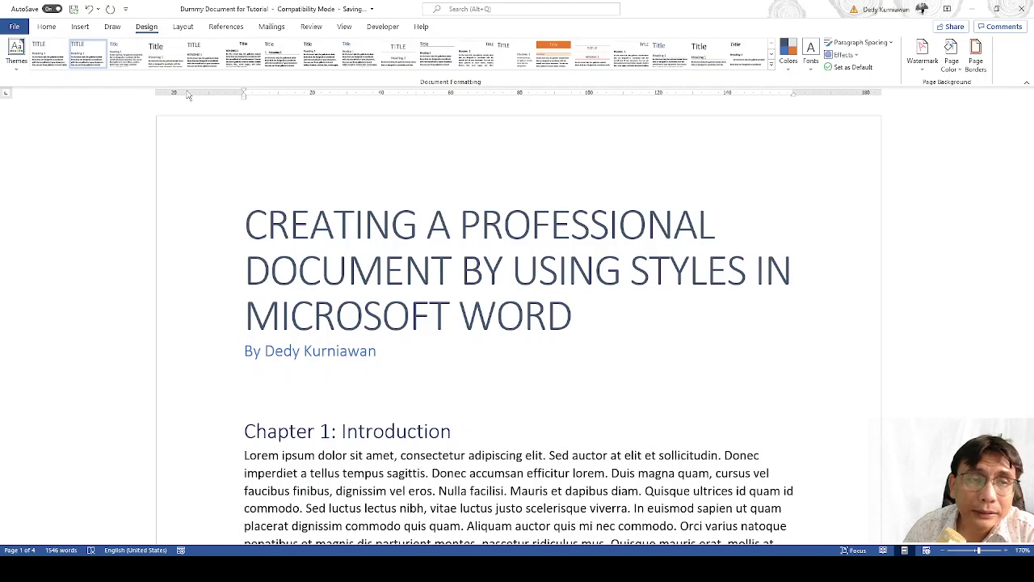
Format the document title in black Arial at 18 pt and center it
{"action": "left_click", "coordinate": [47, 27]}
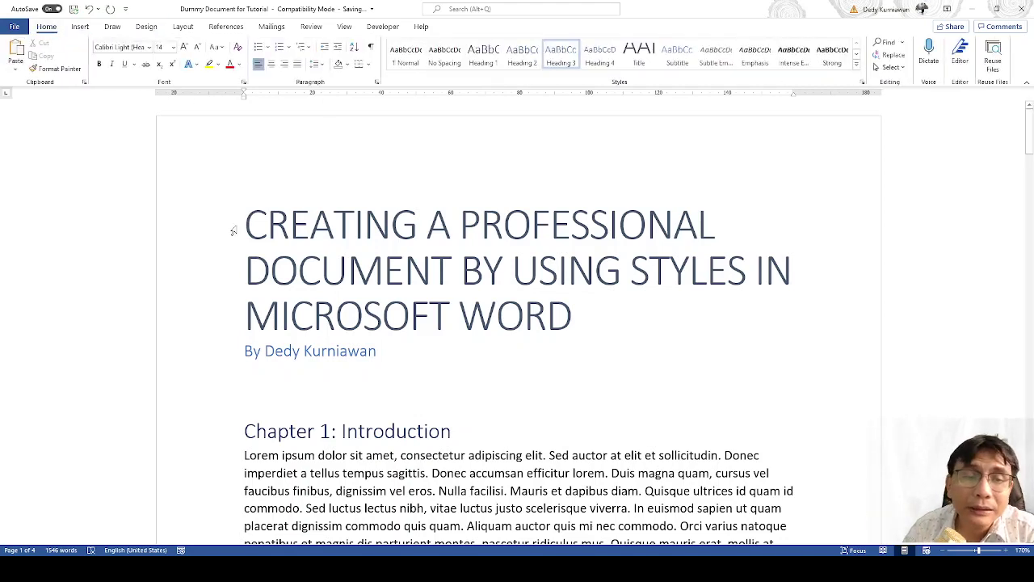
{"action": "left_click_drag", "start_coordinate": [244, 220], "coordinate": [570, 315]}
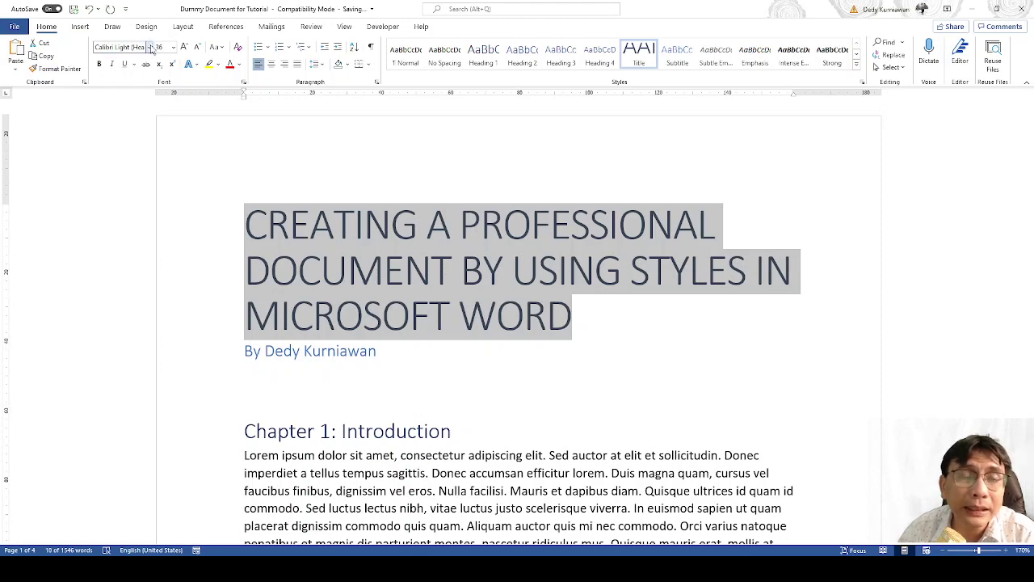
{"action": "left_click", "coordinate": [149, 49]}
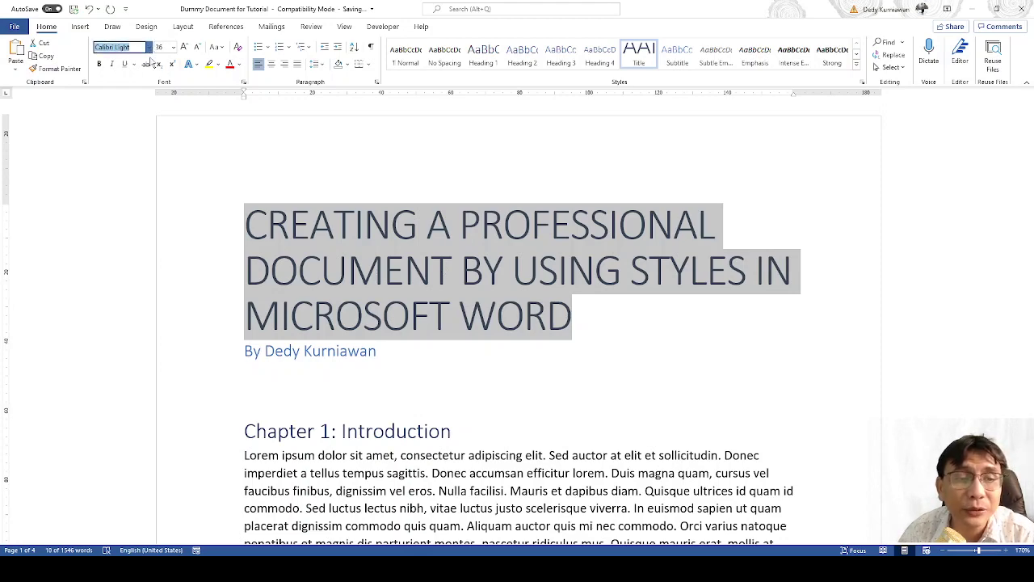
{"action": "left_click", "coordinate": [149, 163]}
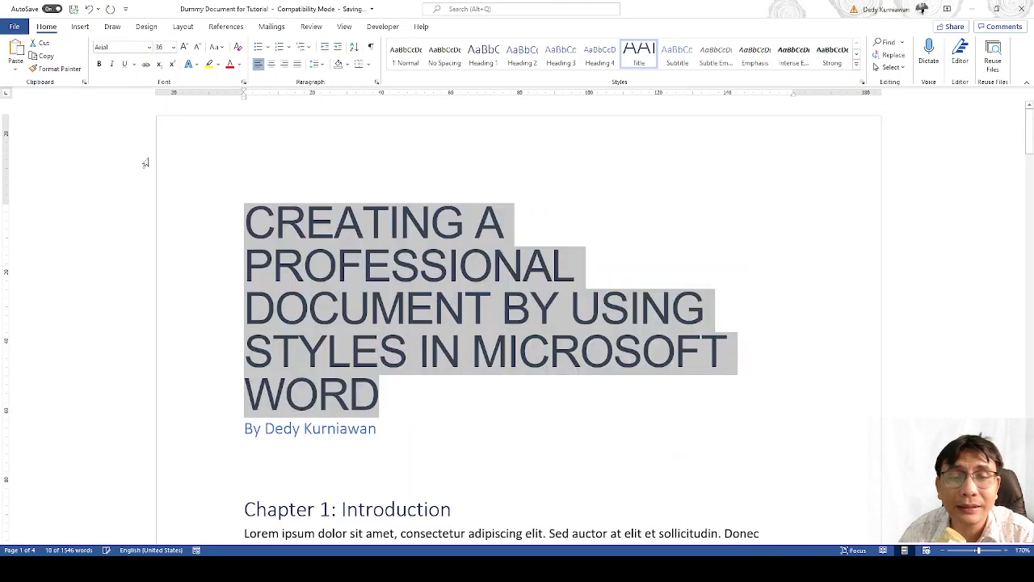
{"action": "left_click", "coordinate": [173, 47]}
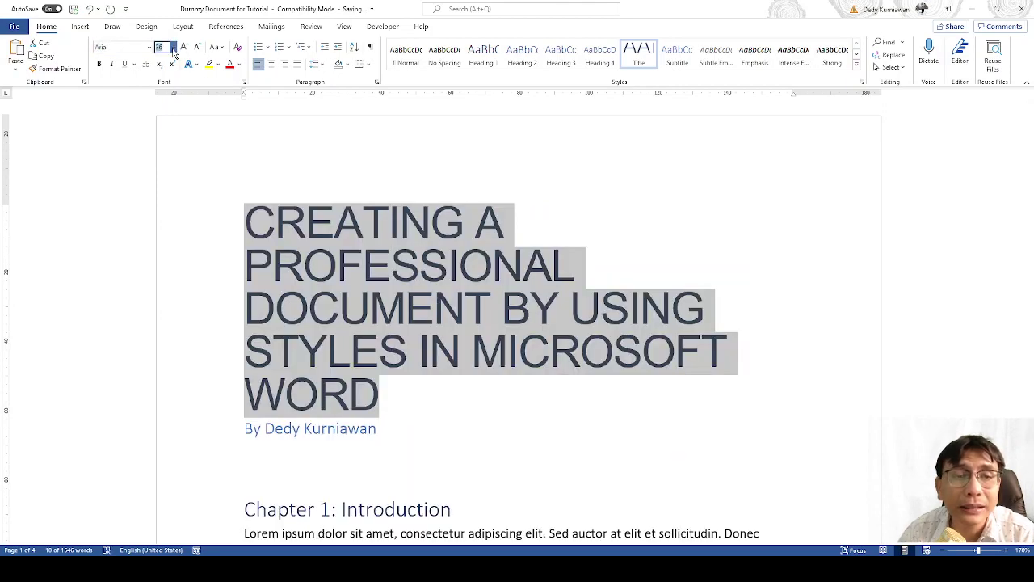
{"action": "left_click", "coordinate": [168, 154]}
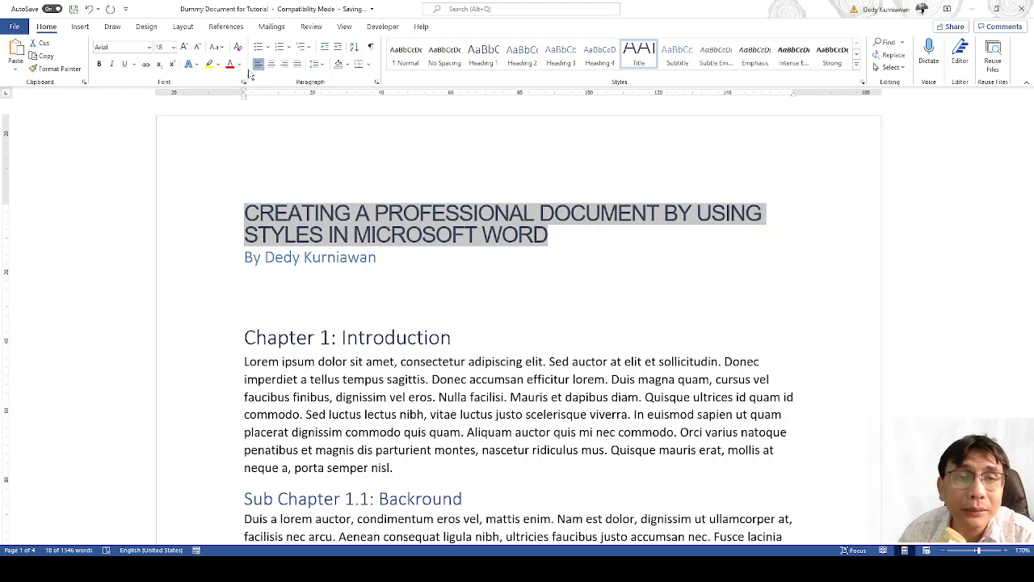
{"action": "left_click", "coordinate": [272, 66]}
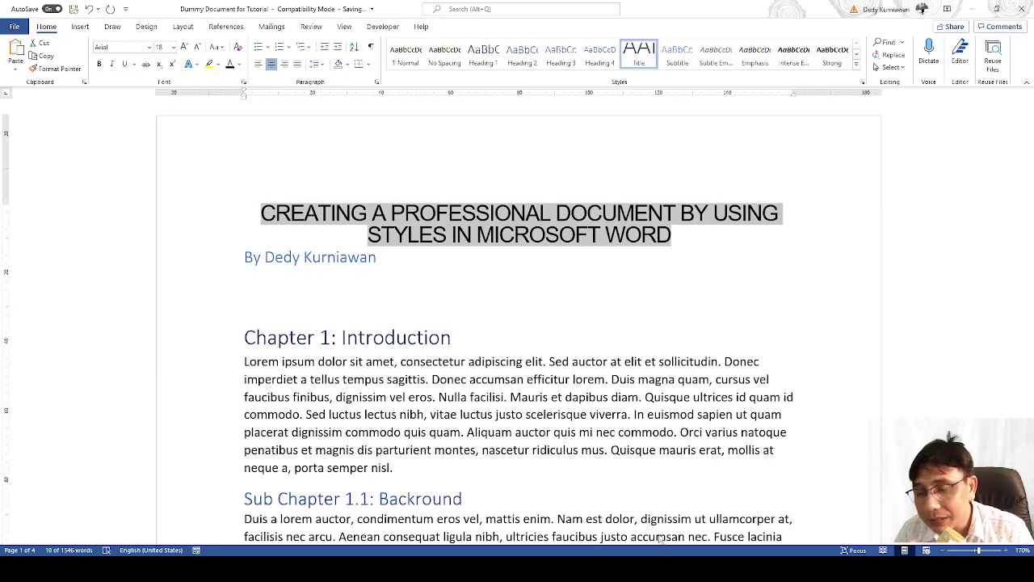
Update the Title style to match the formatting of the selected document title
{"action": "left_click", "coordinate": [663, 569]}
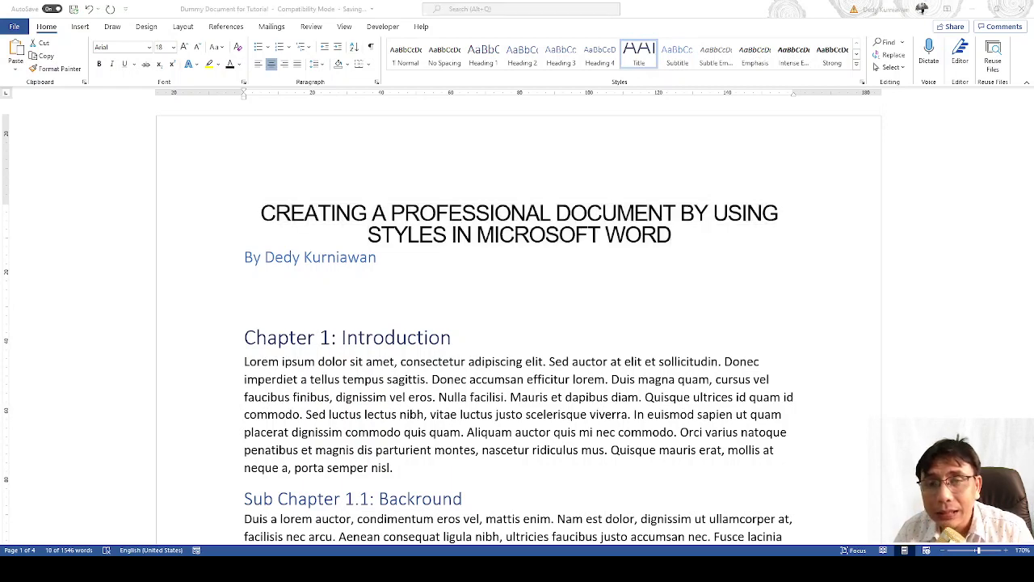
{"action": "left_click", "coordinate": [662, 569]}
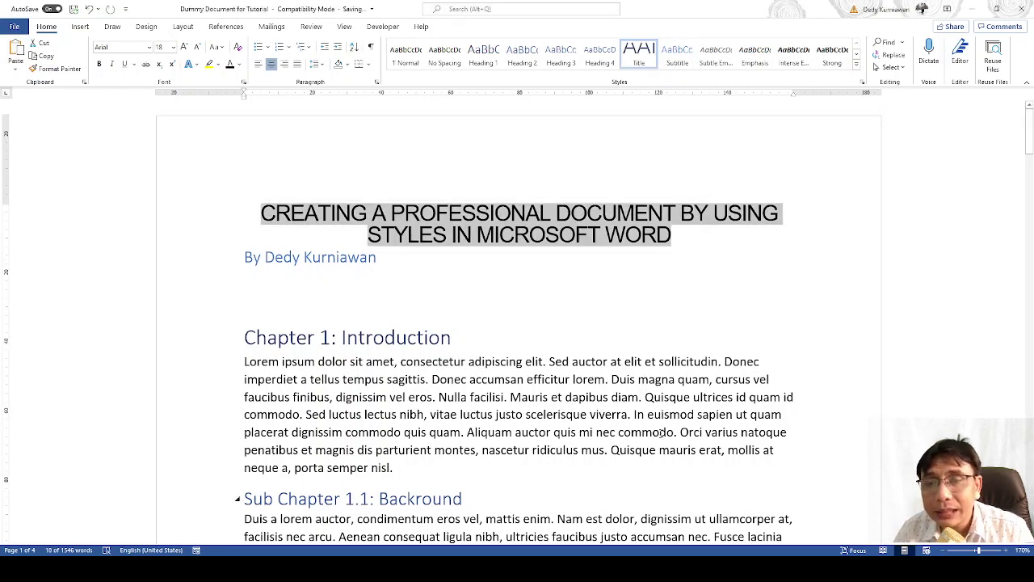
{"action": "left_click", "coordinate": [647, 53]}
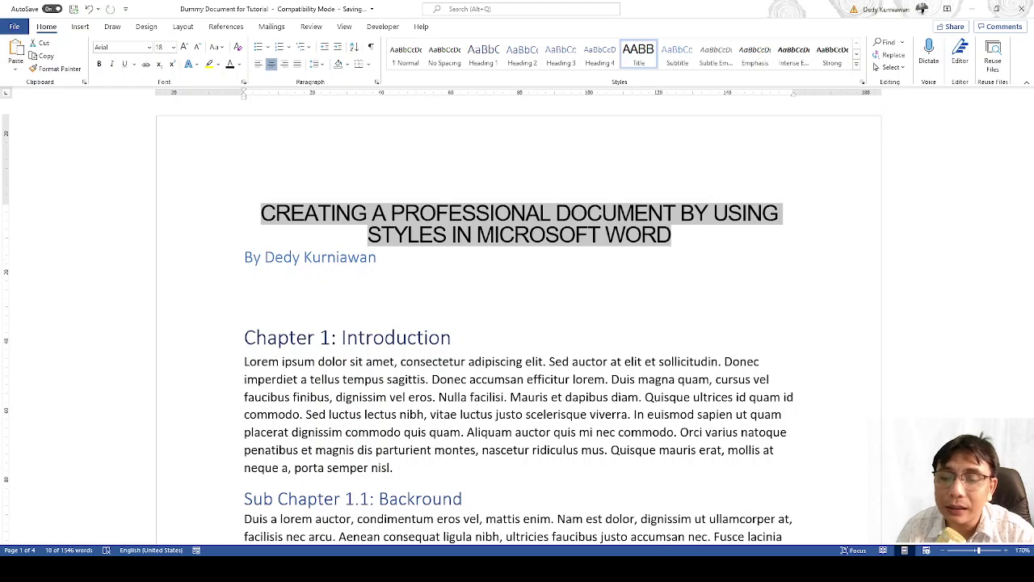
{"action": "left_click", "coordinate": [663, 569]}
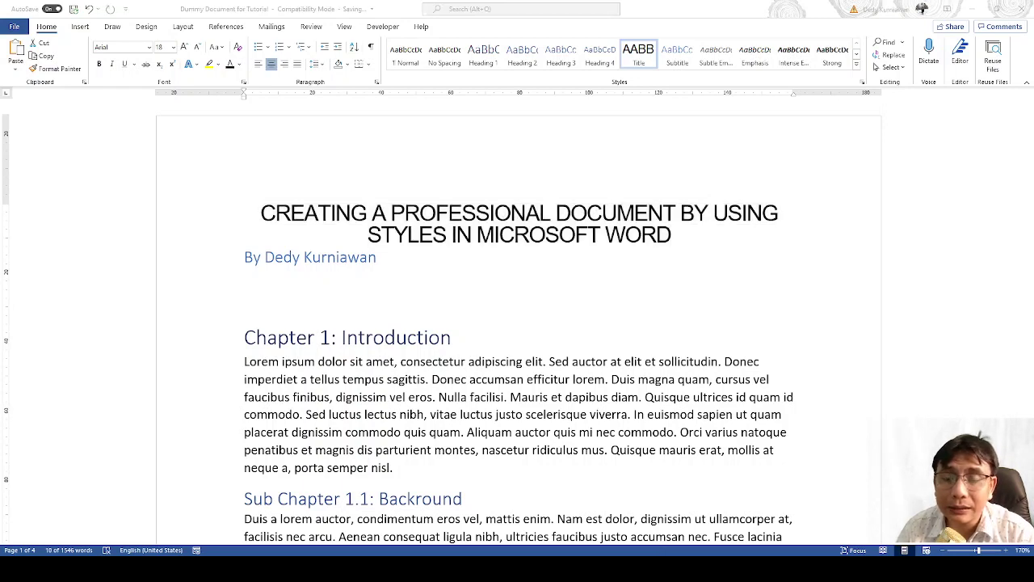
{"action": "key", "text": "alt+Tab"}
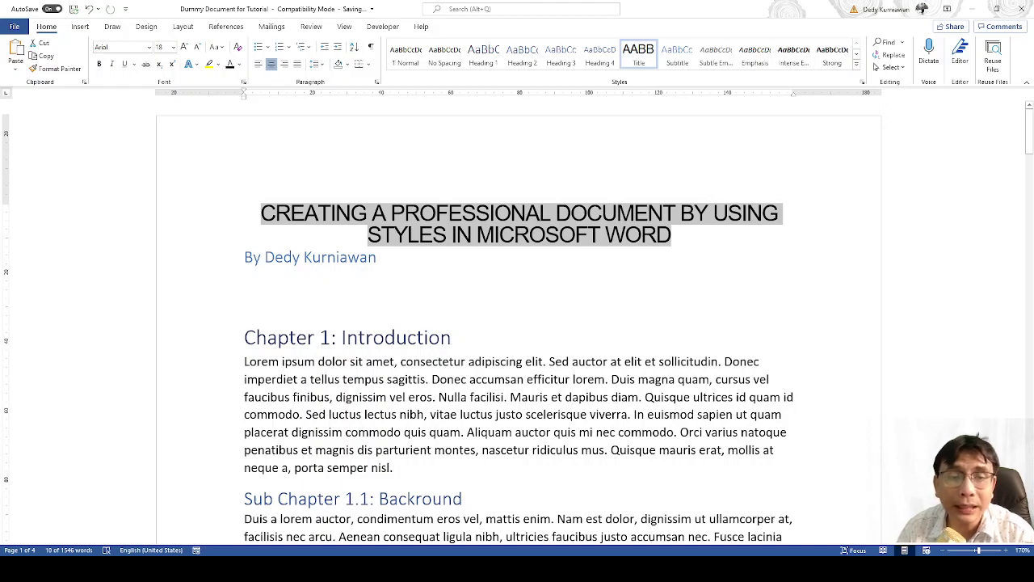
Format the author line under the title in centered black Times New Roman 12 pt and update the Subtitle style to match
{"action": "left_click", "coordinate": [361, 258]}
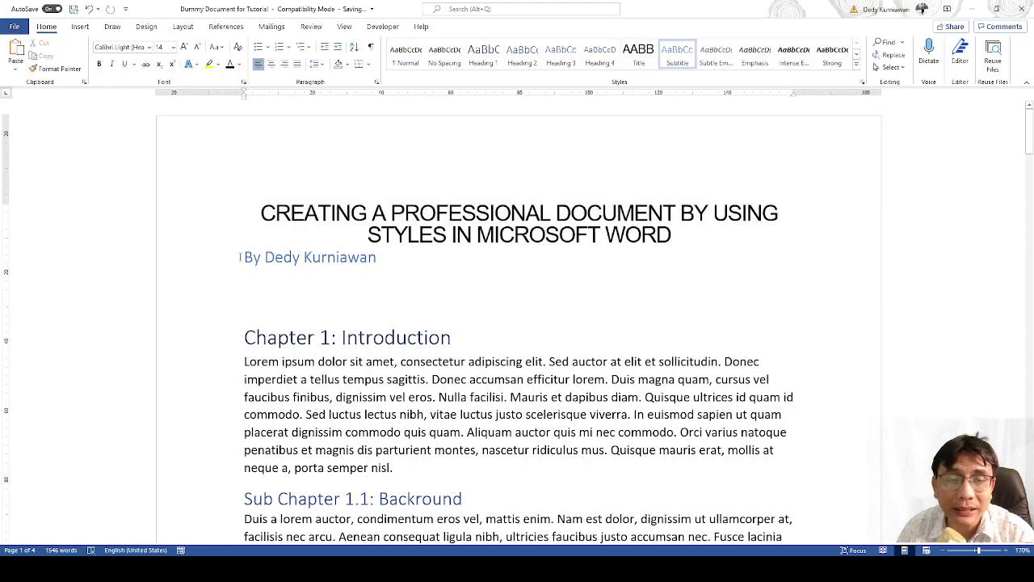
{"action": "left_click_drag", "start_coordinate": [245, 260], "coordinate": [377, 265]}
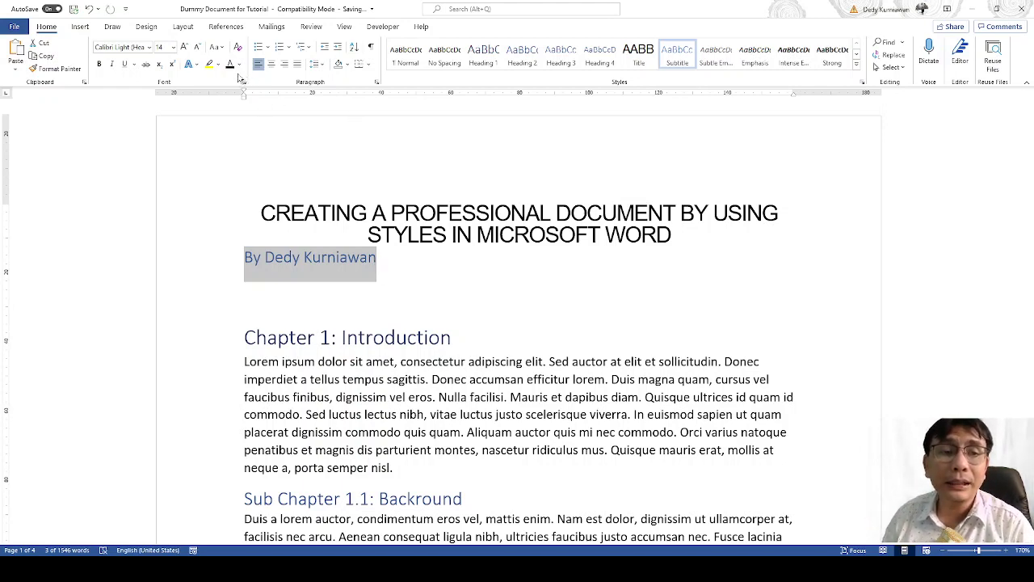
{"action": "left_click", "coordinate": [271, 65]}
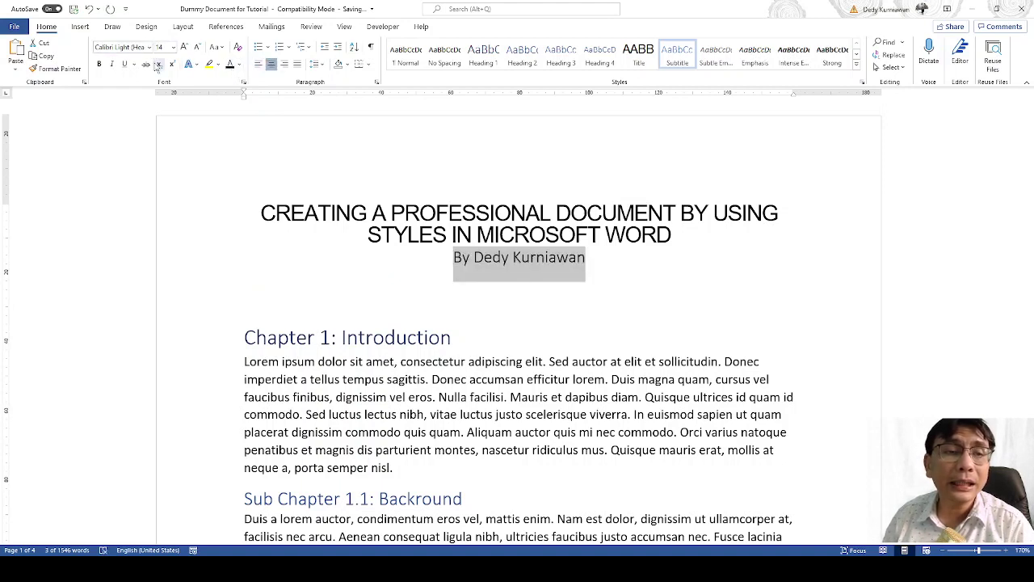
{"action": "left_click", "coordinate": [153, 127]}
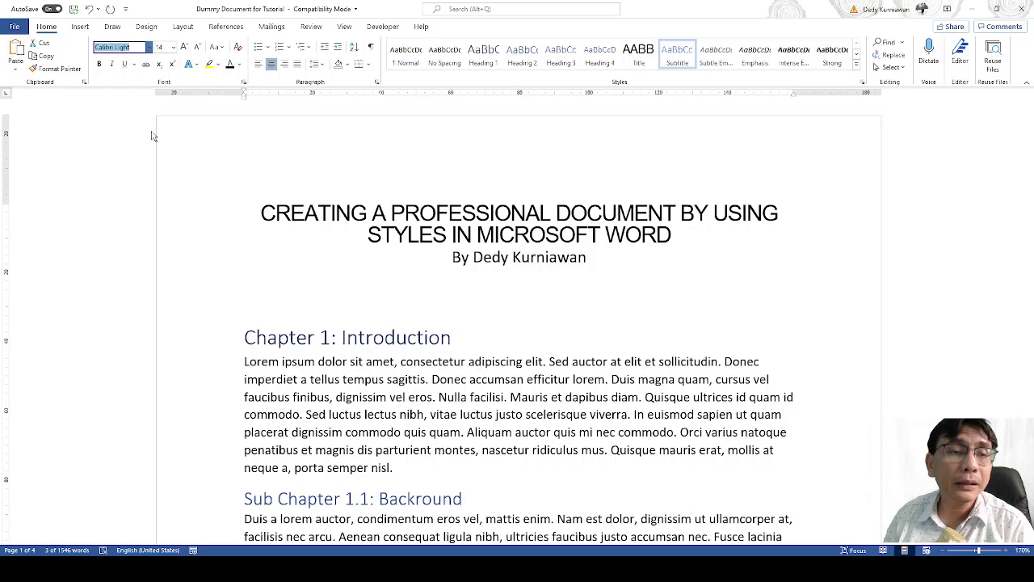
{"action": "left_click", "coordinate": [150, 158]}
{"action": "left_click", "coordinate": [173, 48]}
{"action": "type", "text": "12"}
{"action": "key", "text": "Return"}
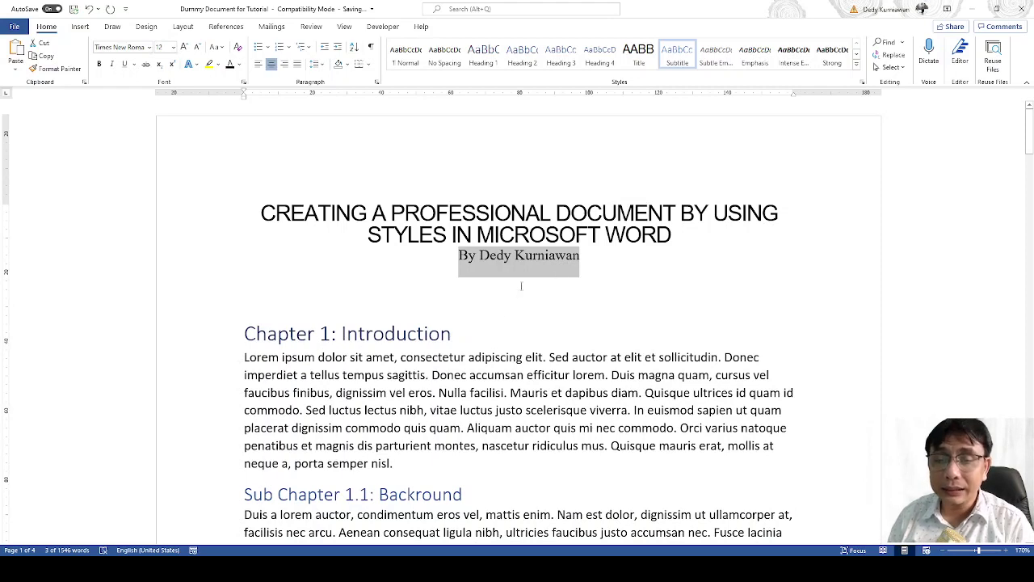
{"action": "left_click", "coordinate": [677, 62]}
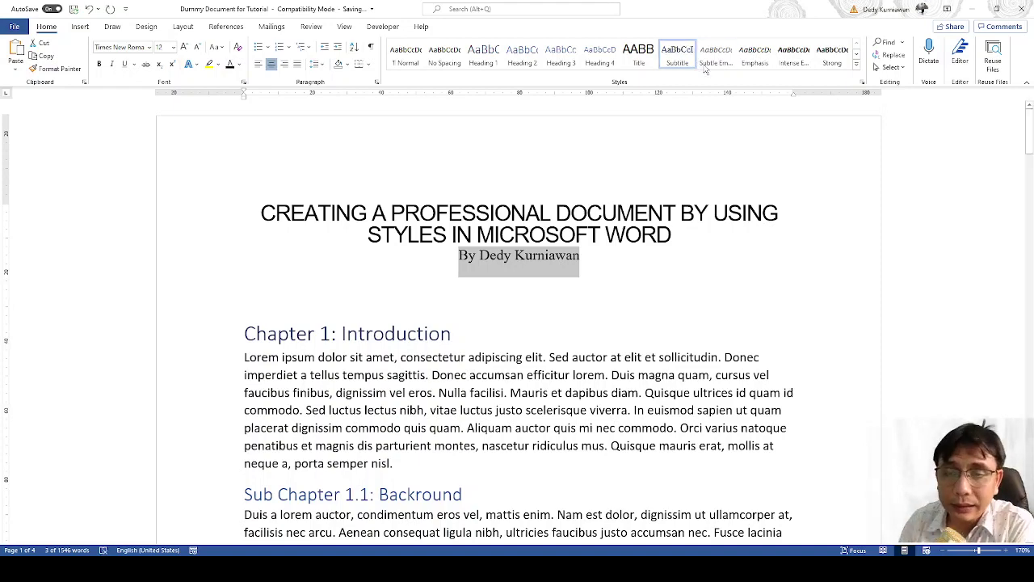
Format the Chapter 1 heading in bold black Arial 12 pt and update the Heading 1 style to match
{"action": "scroll", "coordinate": [317, 280], "scroll_direction": "down", "scroll_amount": 3}
{"action": "scroll", "coordinate": [316, 279], "scroll_direction": "up", "scroll_amount": 2}
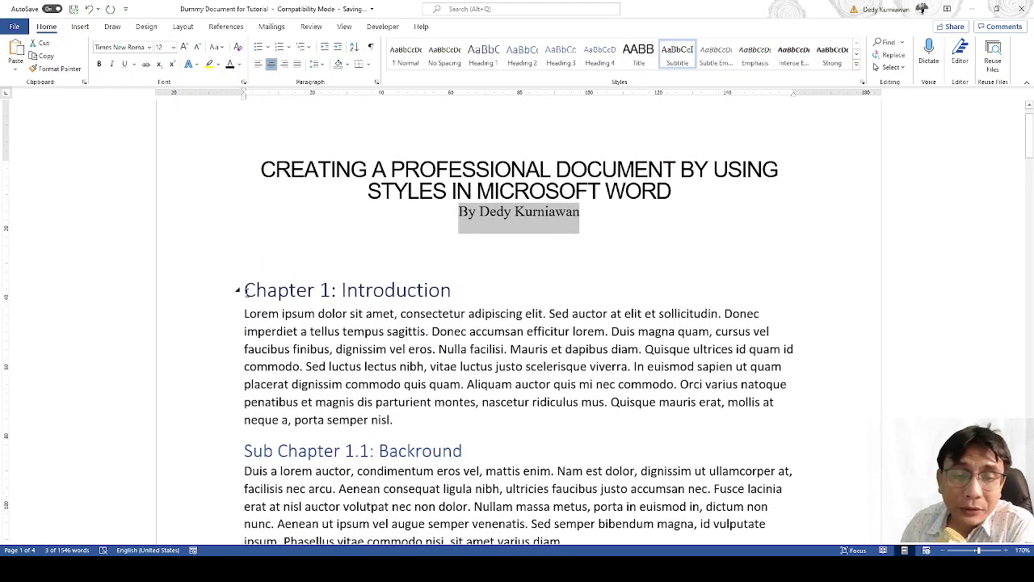
{"action": "left_click_drag", "start_coordinate": [245, 291], "coordinate": [394, 293]}
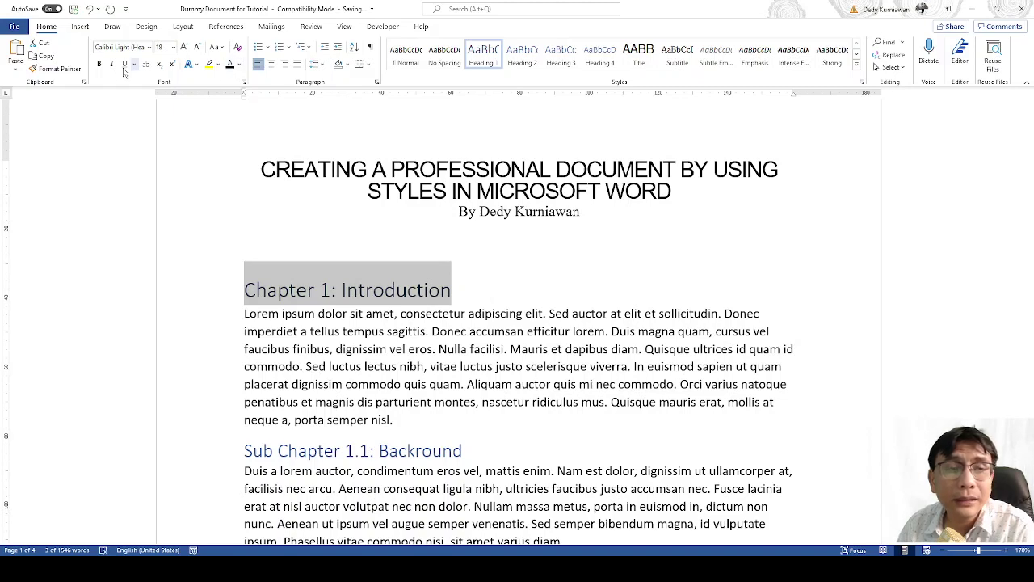
{"action": "left_click", "coordinate": [98, 67]}
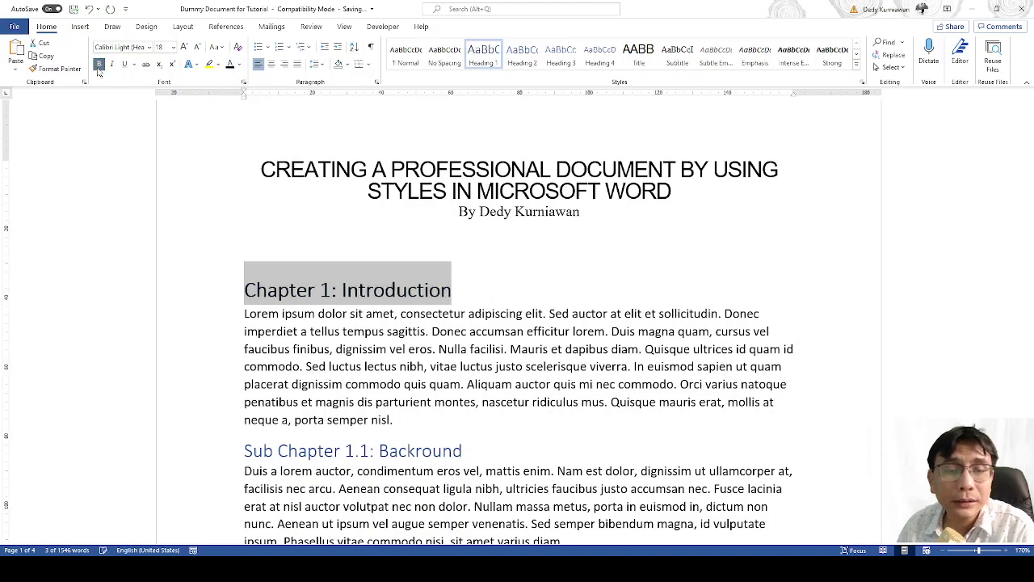
{"action": "left_click", "coordinate": [146, 47]}
{"action": "type", "text": "Times New Roman"}
{"action": "key", "text": "Return"}
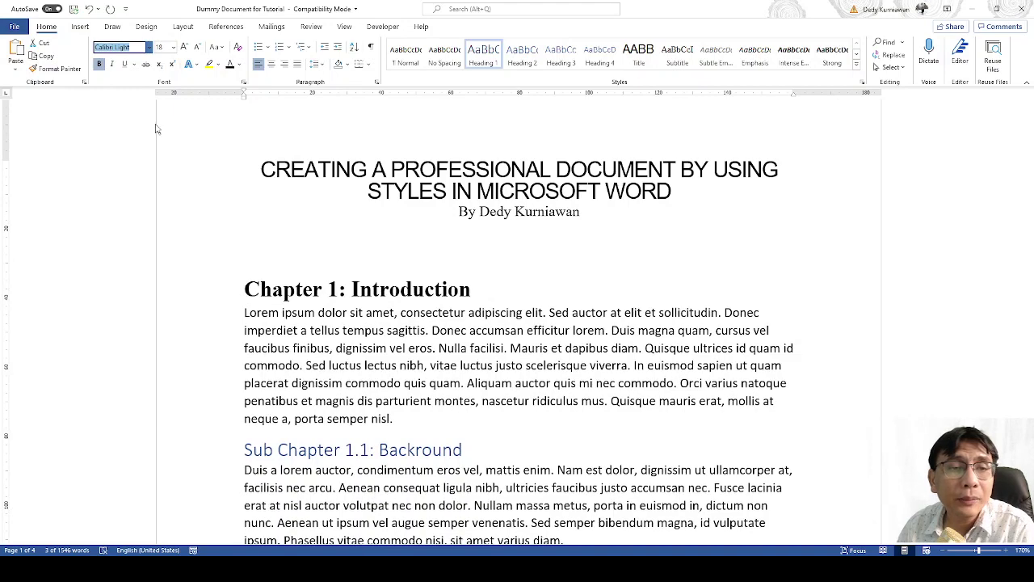
{"action": "type", "text": "Arial"}
{"action": "key", "text": "Tab"}
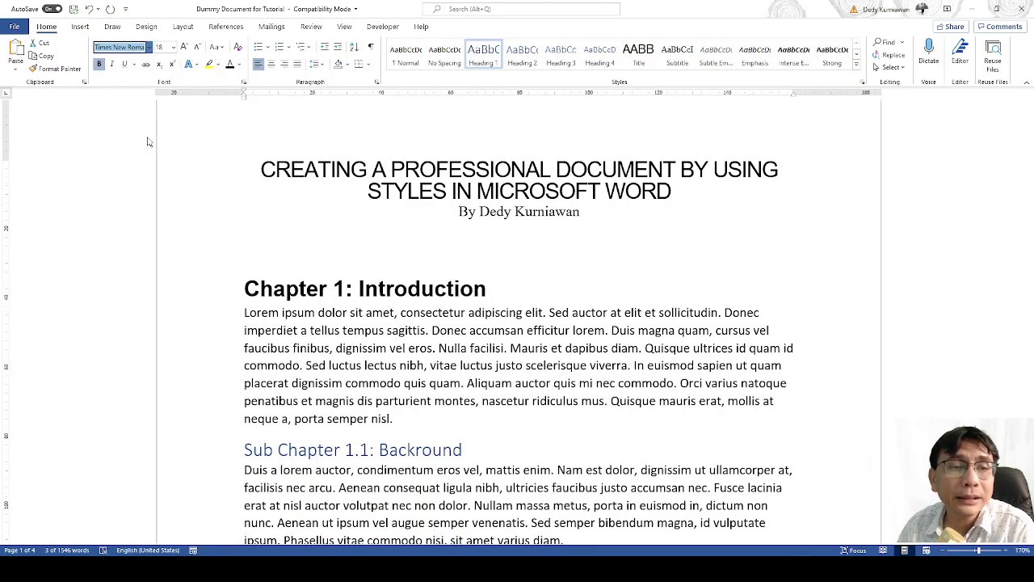
{"action": "type", "text": "14"}
{"action": "key", "text": "Return"}
{"action": "left_click", "coordinate": [167, 118]}
{"action": "triple_click", "coordinate": [481, 284]}
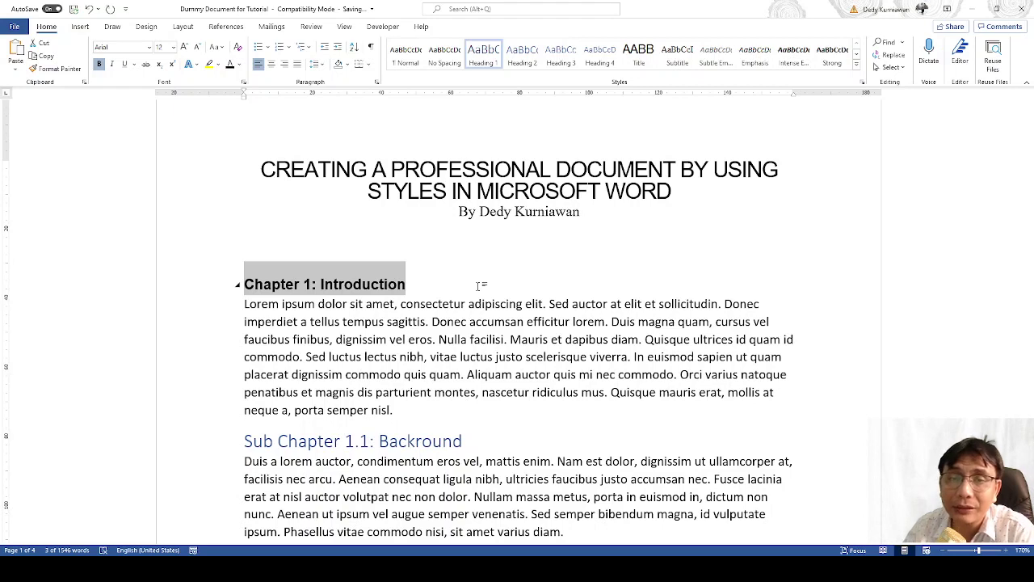
{"action": "left_click", "coordinate": [487, 55]}
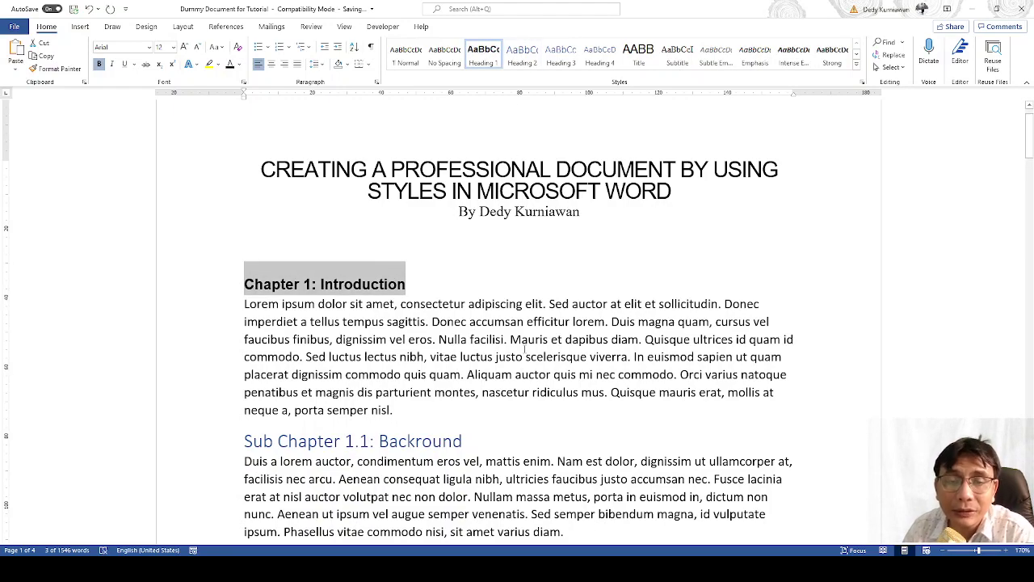
Examine the chapter headings from Chapter 2 through Chapter 4 for the updated Heading 1 formatting
{"action": "scroll", "coordinate": [525, 350], "scroll_direction": "down", "scroll_amount": 10}
{"action": "scroll", "coordinate": [525, 349], "scroll_direction": "down", "scroll_amount": 2}
{"action": "scroll", "coordinate": [524, 349], "scroll_direction": "up", "scroll_amount": 2}
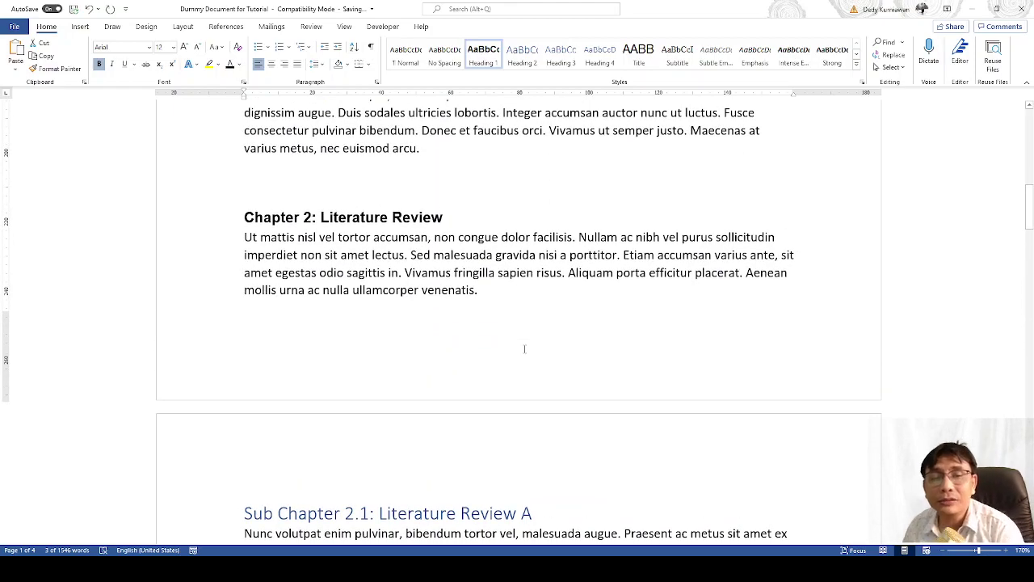
{"action": "scroll", "coordinate": [525, 349], "scroll_direction": "down", "scroll_amount": 10}
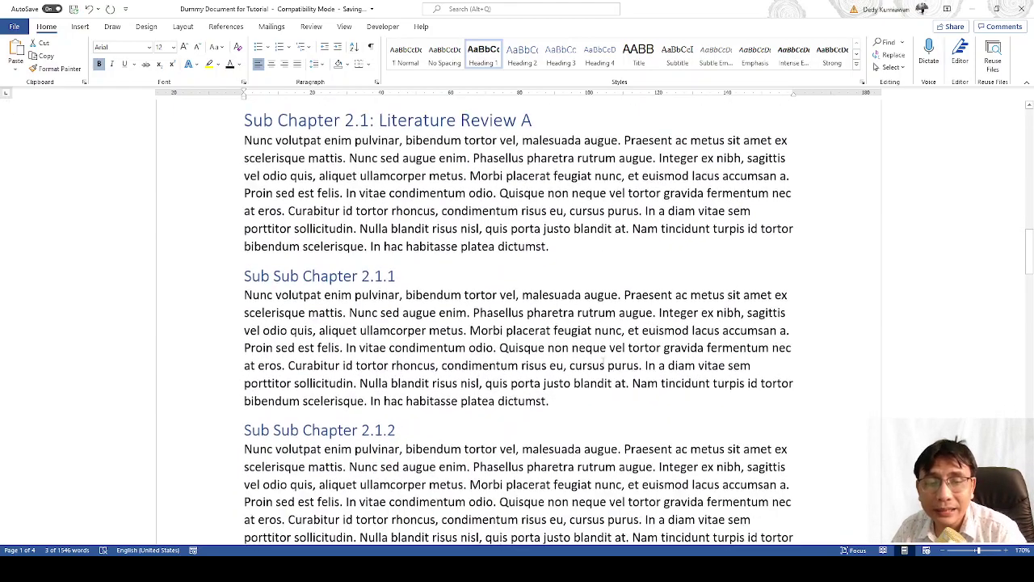
{"action": "scroll", "coordinate": [603, 361], "scroll_direction": "down", "scroll_amount": 5}
{"action": "scroll", "coordinate": [603, 364], "scroll_direction": "down", "scroll_amount": 1}
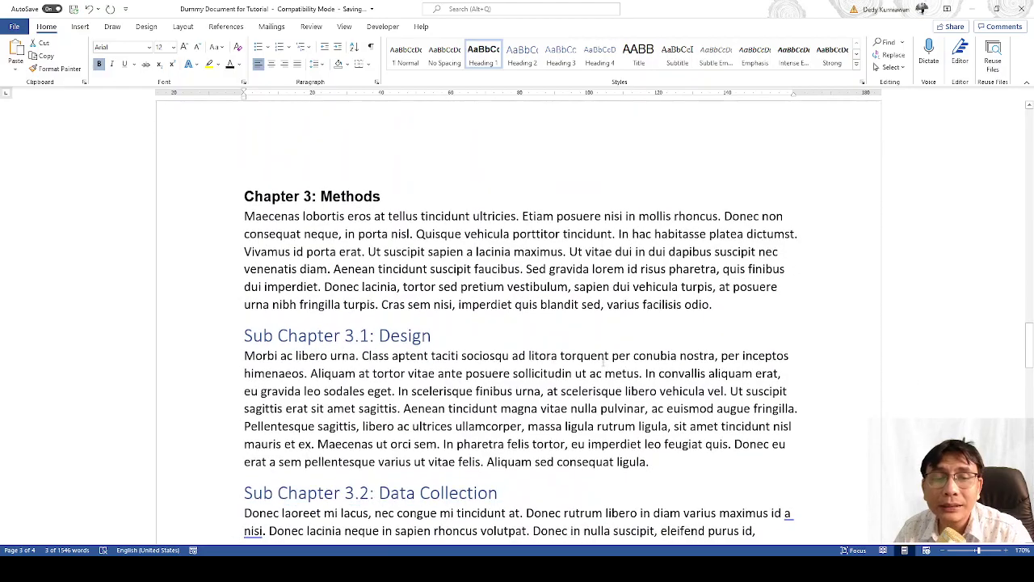
{"action": "scroll", "coordinate": [603, 364], "scroll_direction": "down", "scroll_amount": 4}
{"action": "scroll", "coordinate": [603, 364], "scroll_direction": "down", "scroll_amount": 6}
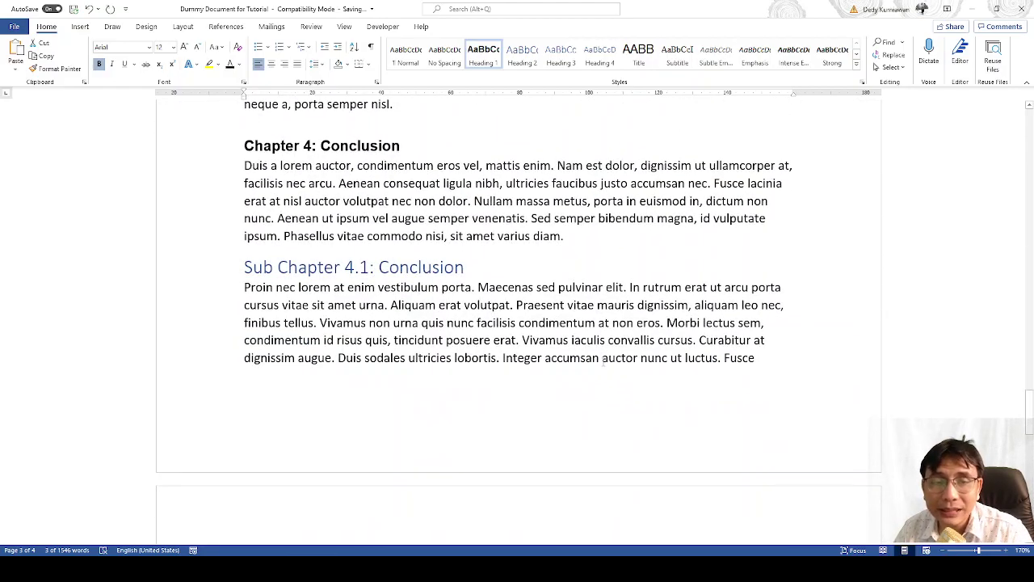
Set the Sub Chapter 1.1 heading text in Arial at 12 pt
{"action": "scroll", "coordinate": [603, 364], "scroll_direction": "up", "scroll_amount": 18}
{"action": "scroll", "coordinate": [582, 301], "scroll_direction": "up", "scroll_amount": 15}
{"action": "scroll", "coordinate": [582, 301], "scroll_direction": "down", "scroll_amount": 3}
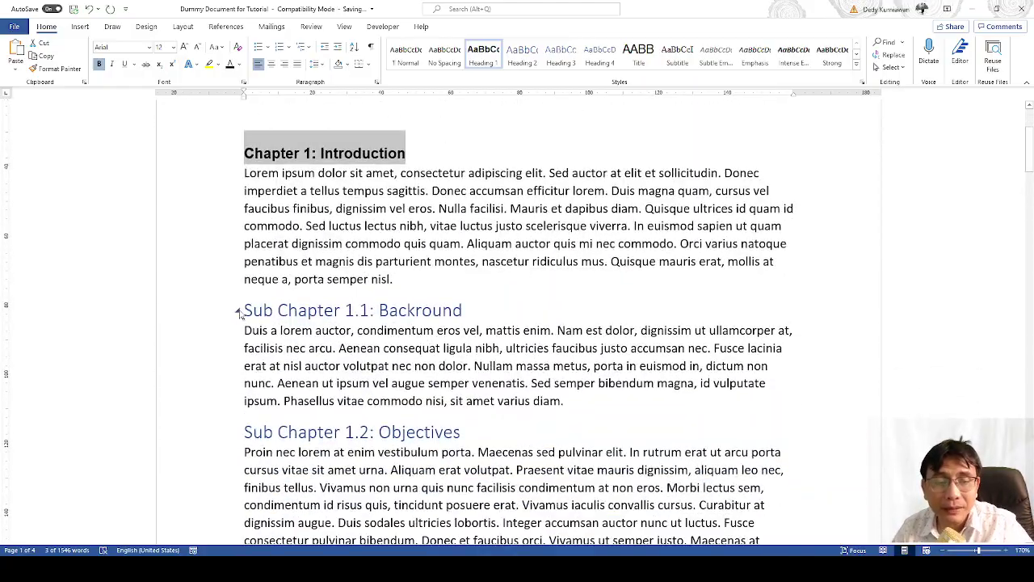
{"action": "left_click", "coordinate": [246, 314]}
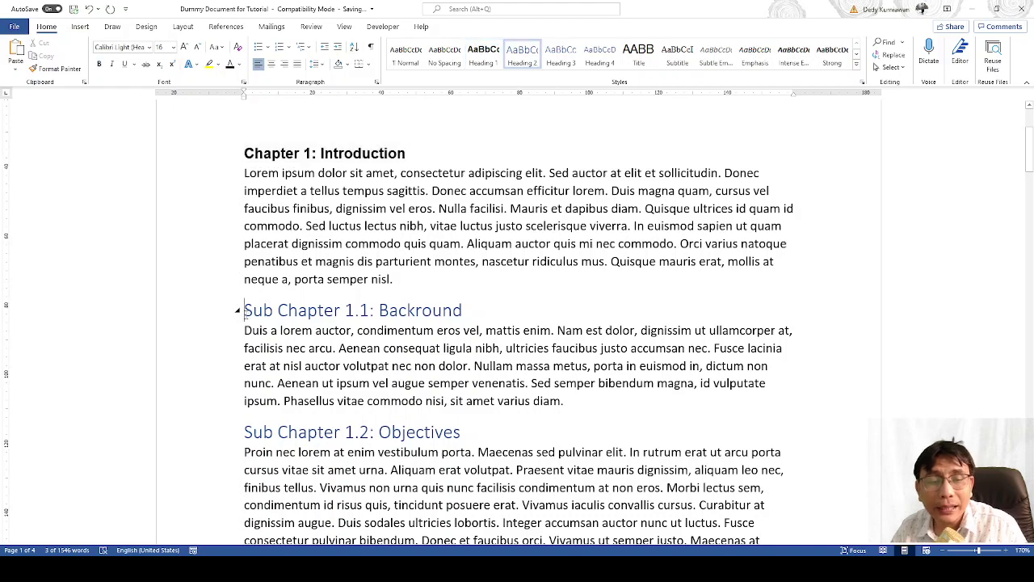
{"action": "left_click", "coordinate": [467, 312], "text": "shift"}
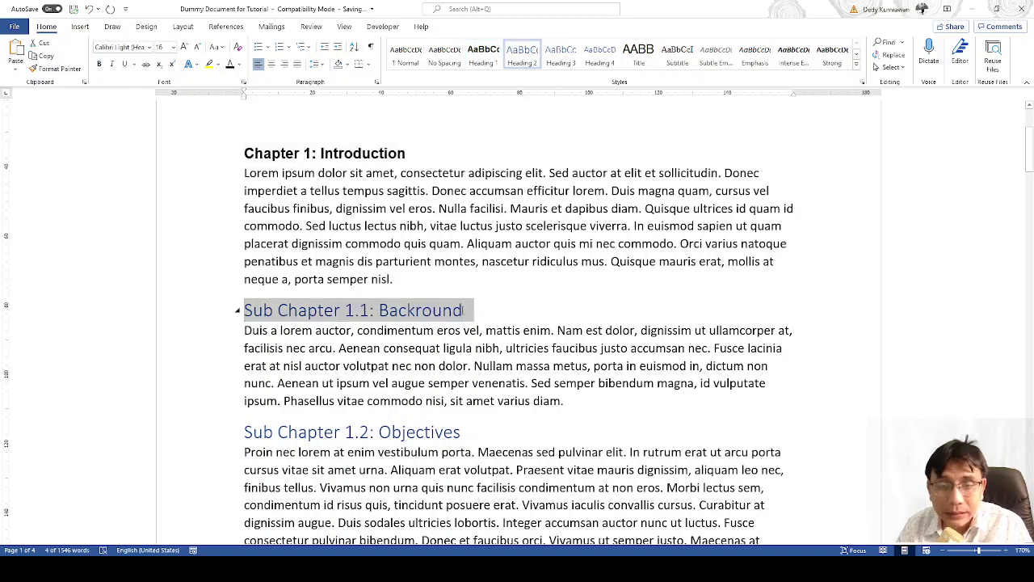
{"action": "left_click", "coordinate": [146, 47]}
{"action": "type", "text": "Arial"}
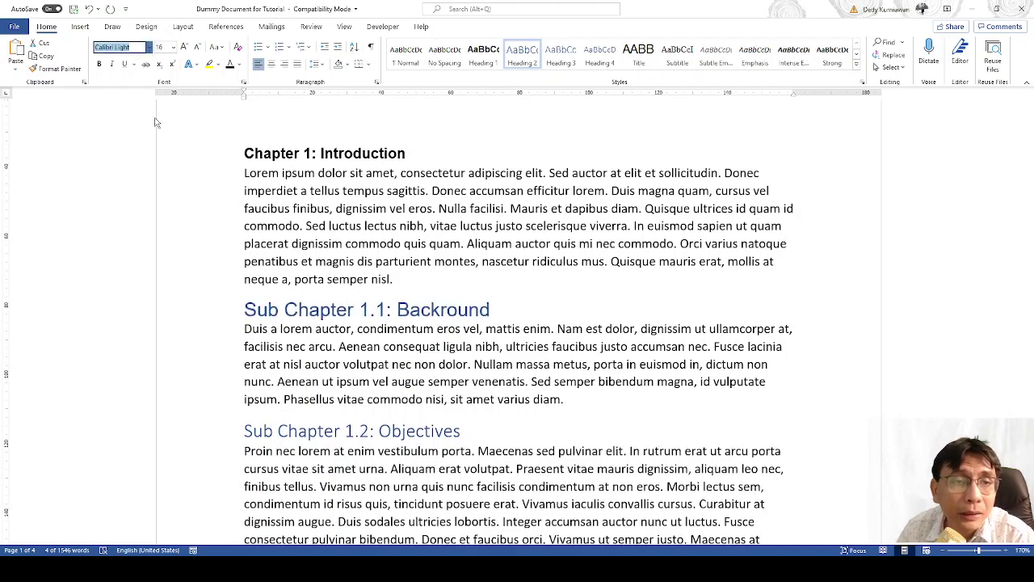
{"action": "key", "text": "Tab"}
{"action": "type", "text": "12"}
{"action": "key", "text": "Return"}
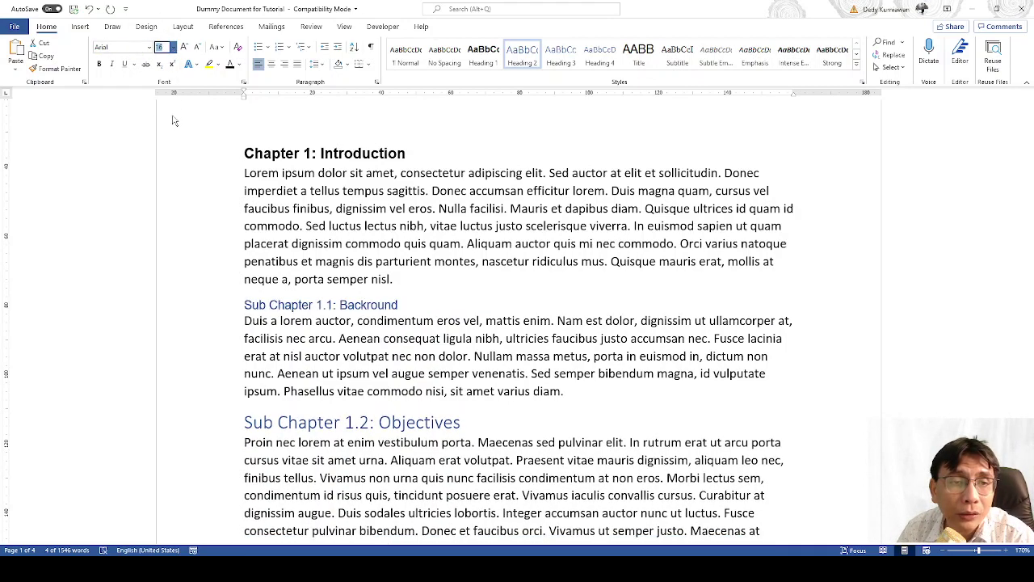
Make the Sub Chapter 1.1 heading bold, italic and black, and update the Heading 2 style to match it
{"action": "left_click", "coordinate": [98, 64]}
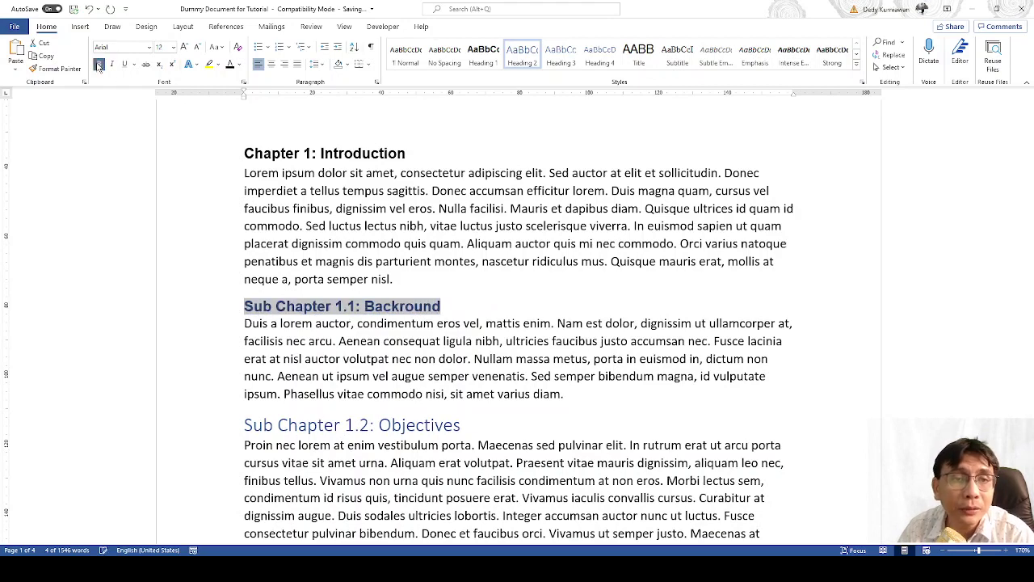
{"action": "left_click", "coordinate": [231, 66]}
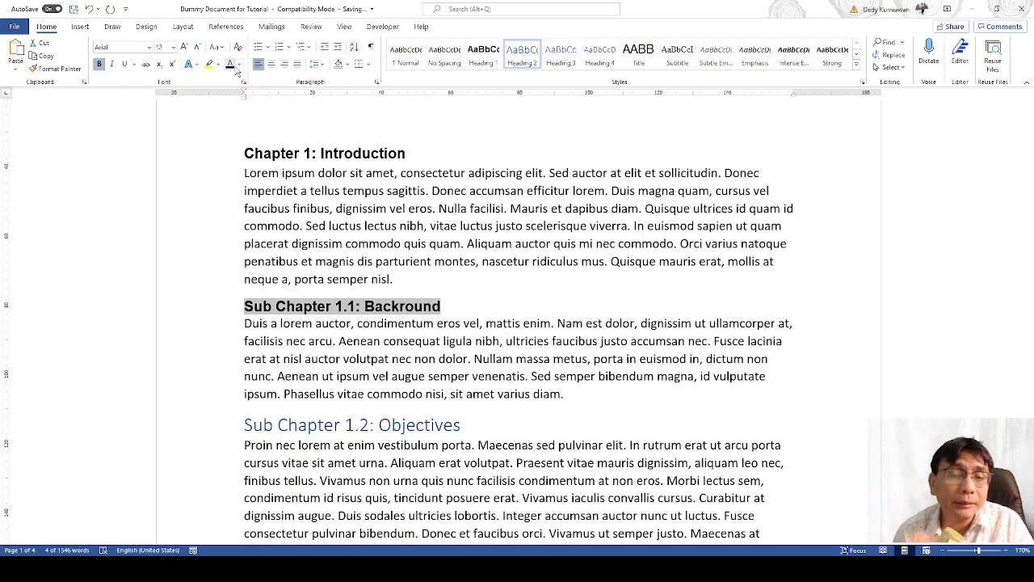
{"action": "key", "text": "ctrl+i"}
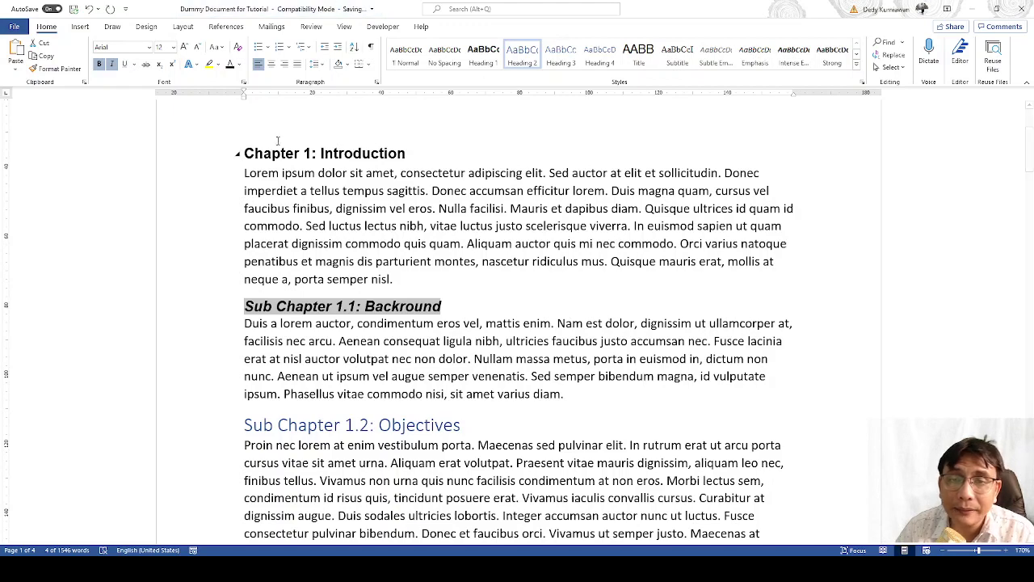
{"action": "left_click", "coordinate": [536, 66]}
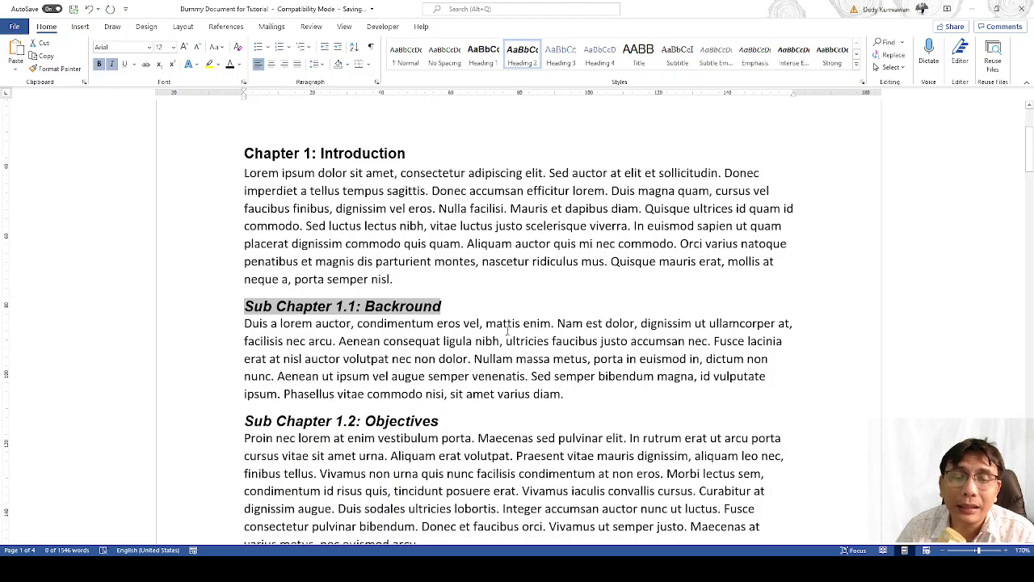
Delete the empty paragraph between the Sub Chapter 1.3 text and the Chapter 2: Literature Review heading
{"action": "scroll", "coordinate": [508, 330], "scroll_direction": "down", "scroll_amount": 8}
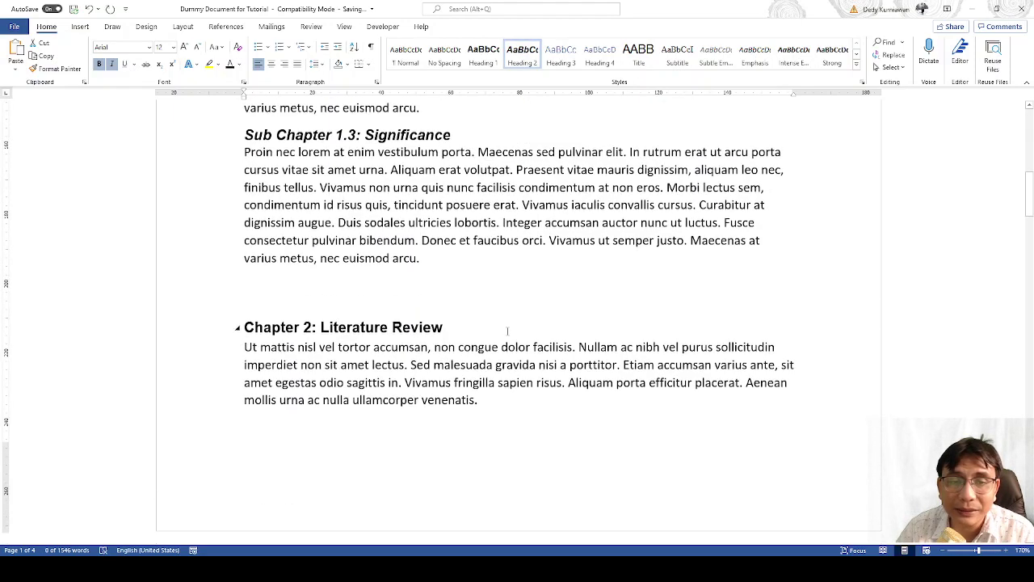
{"action": "scroll", "coordinate": [321, 308], "scroll_direction": "up", "scroll_amount": 1}
{"action": "left_click", "coordinate": [306, 323]}
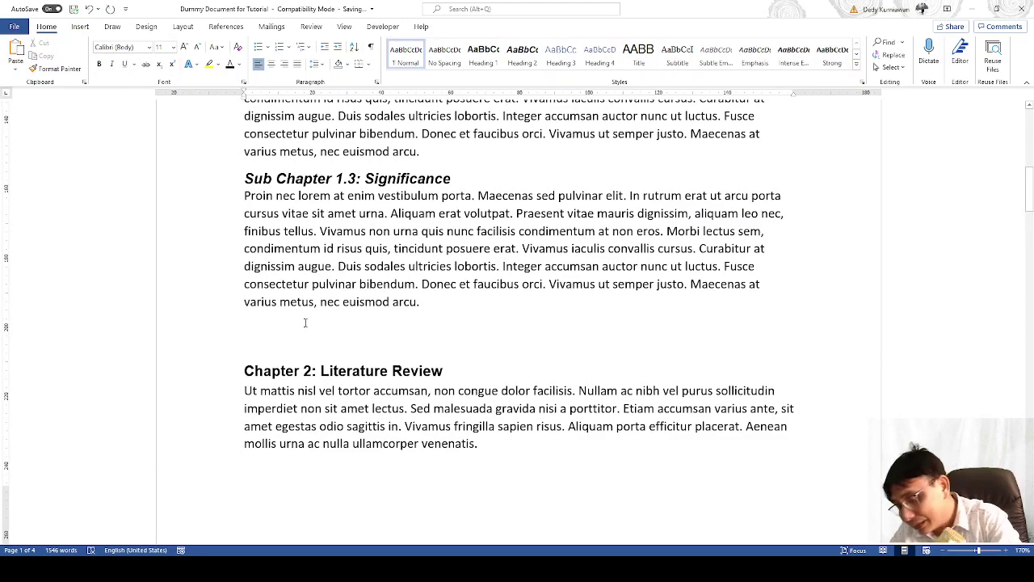
{"action": "key", "text": "Delete"}
Format the whole Sub Sub Chapter 2.1.1 heading in black Arial 12 pt
{"action": "scroll", "coordinate": [306, 323], "scroll_direction": "down", "scroll_amount": 15}
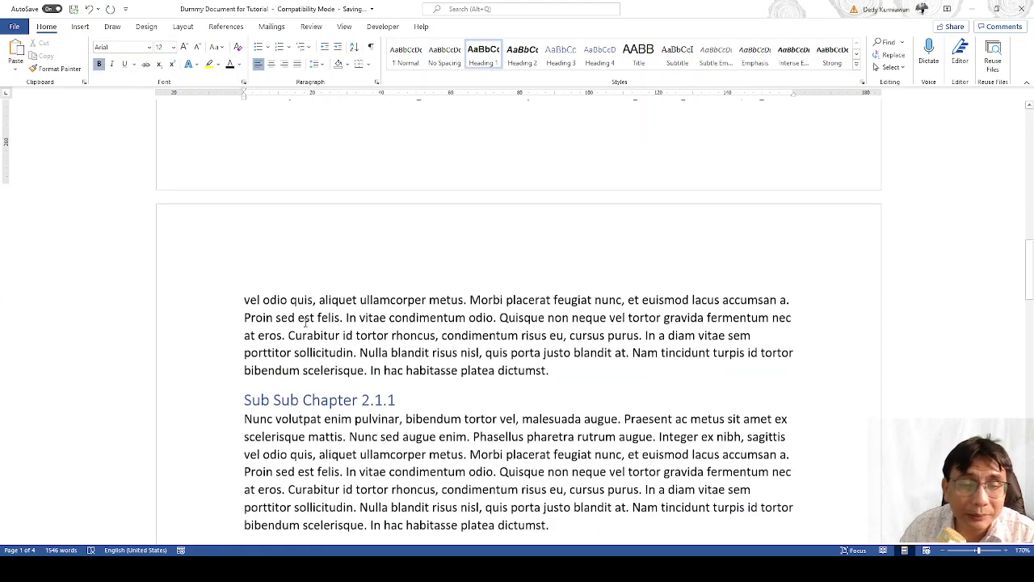
{"action": "left_click", "coordinate": [394, 217]}
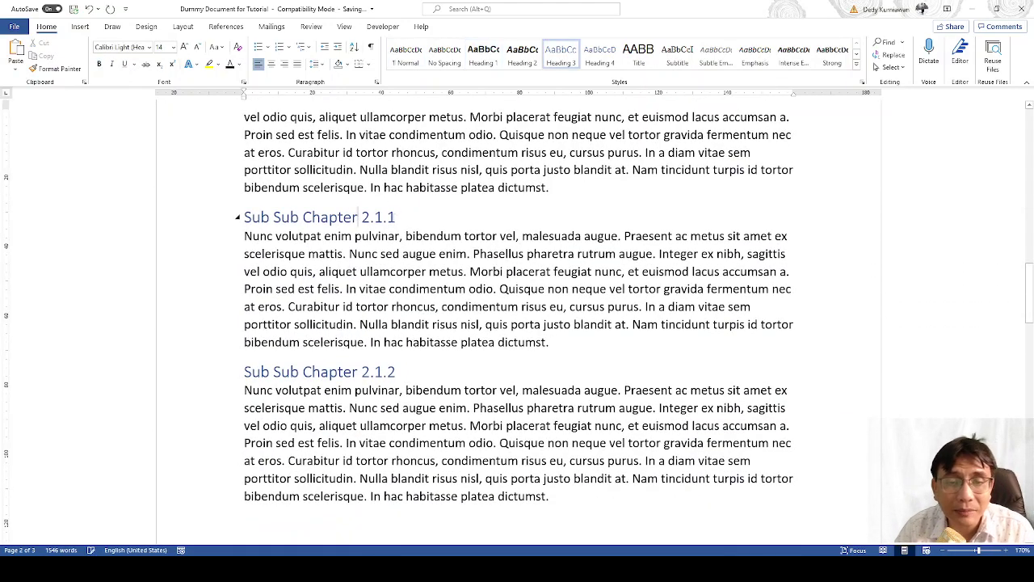
{"action": "left_click_drag", "start_coordinate": [359, 218], "coordinate": [244, 220]}
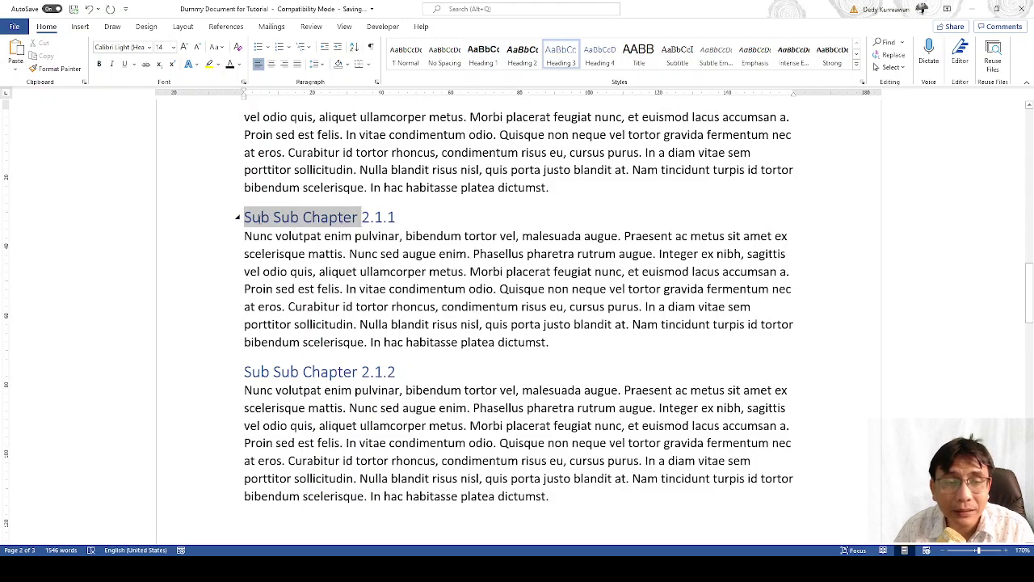
{"action": "left_click", "coordinate": [247, 226]}
{"action": "key", "text": "ctrl+shift+Right"}
{"action": "key", "text": "ctrl+shift+Right"}
{"action": "key", "text": "ctrl+shift+Right"}
{"action": "key", "text": "shift+Right"}
{"action": "key", "text": "shift+Right"}
{"action": "key", "text": "shift+Right"}
{"action": "key", "text": "shift+Right"}
{"action": "key", "text": "shift+Left"}
{"action": "key", "text": "shift+Left"}
{"action": "key", "text": "shift+Right"}
{"action": "key", "text": "shift+Right"}
{"action": "key", "text": "shift+Right"}
{"action": "key", "text": "shift+Right"}
{"action": "key", "text": "shift+Left"}
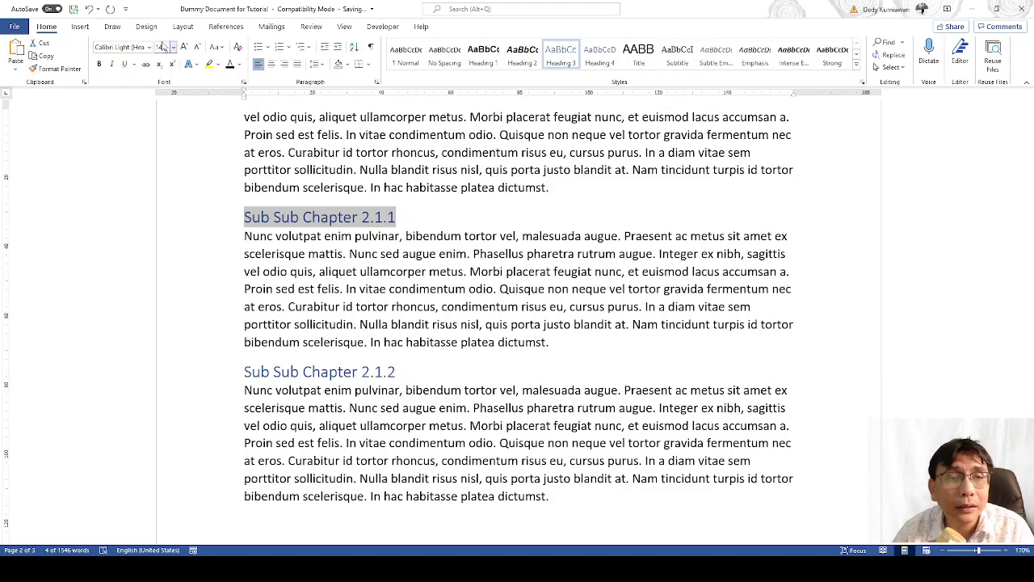
{"action": "left_click", "coordinate": [130, 47]}
{"action": "type", "text": "Arial"}
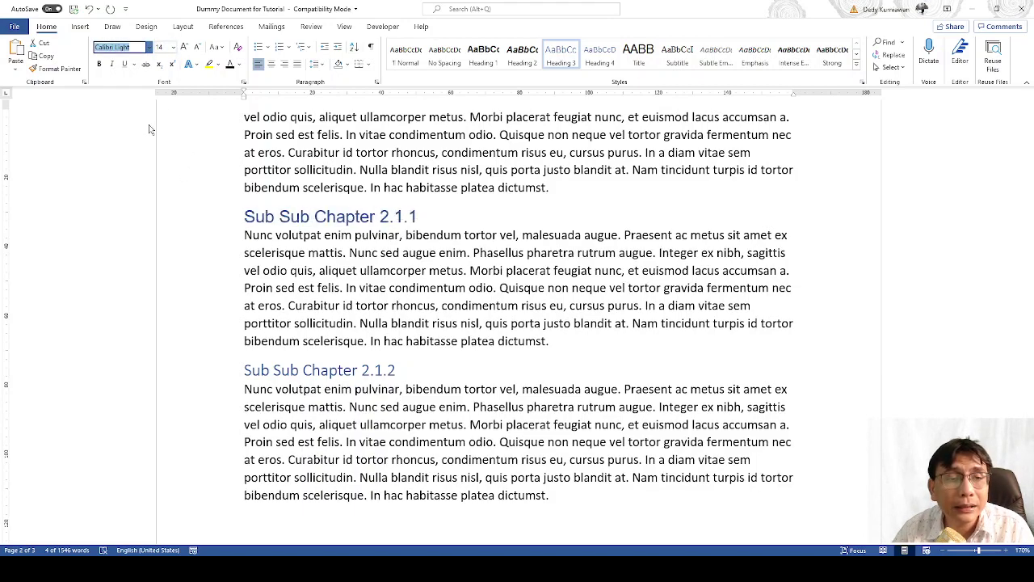
{"action": "key", "text": "Return"}
{"action": "left_click", "coordinate": [173, 49]}
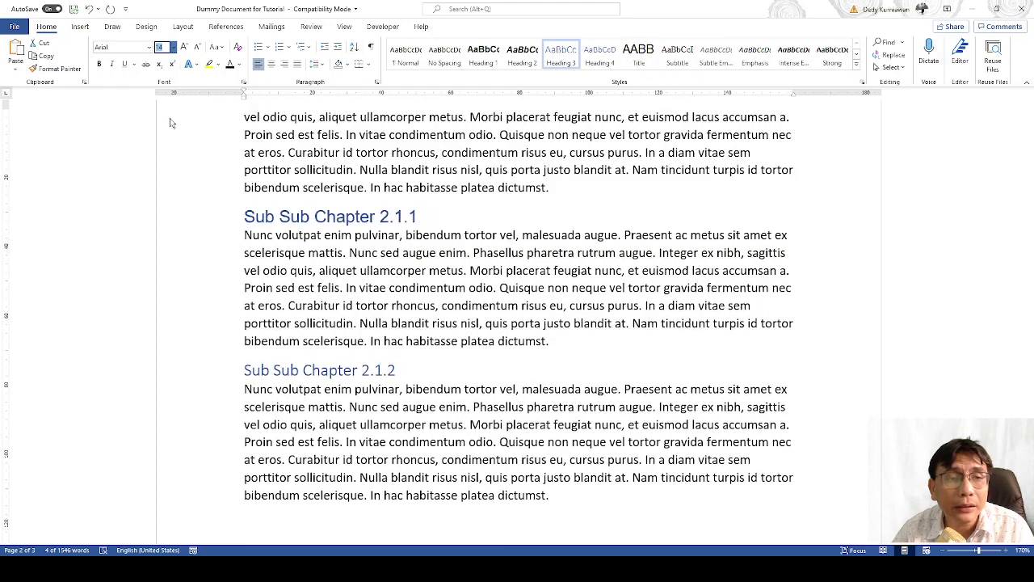
{"action": "left_click", "coordinate": [171, 118]}
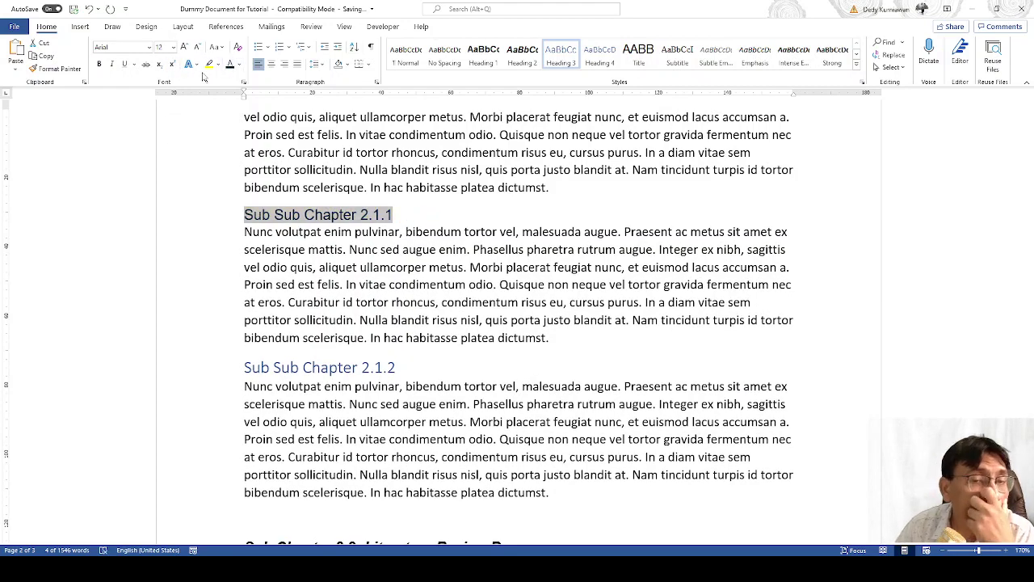
Indent the first line of the Sub Sub Chapter 2.1.1 heading and update the Heading 3 style to match
{"action": "left_click", "coordinate": [263, 219]}
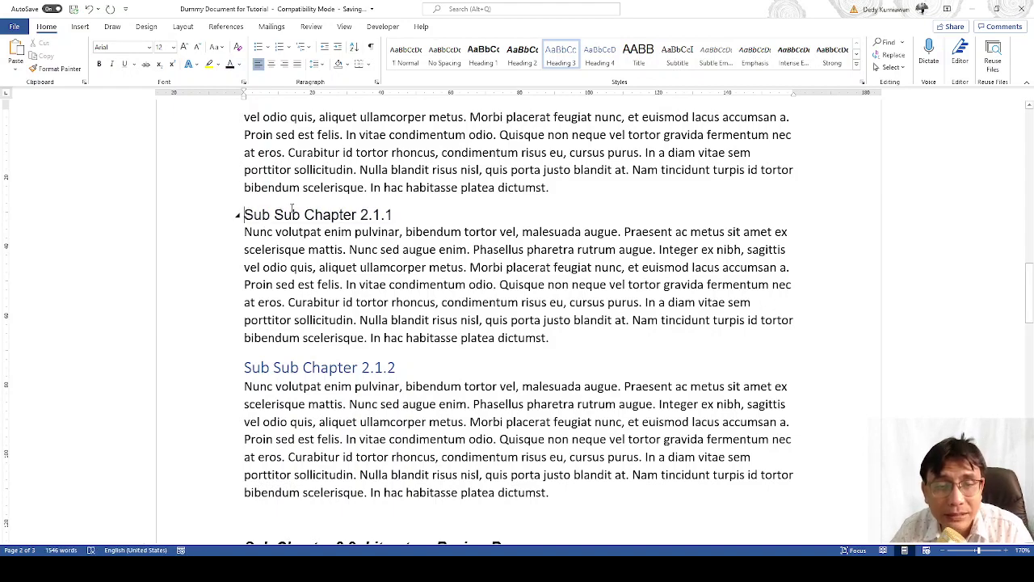
{"action": "key", "text": "Tab"}
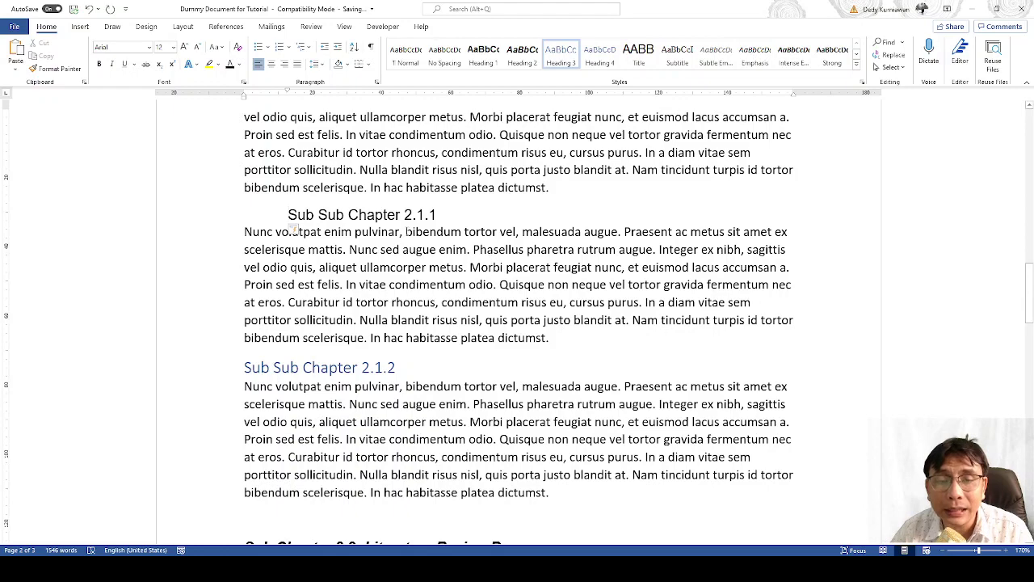
{"action": "left_click", "coordinate": [573, 54]}
{"action": "scroll", "coordinate": [532, 283], "scroll_direction": "down", "scroll_amount": 2}
{"action": "scroll", "coordinate": [532, 283], "scroll_direction": "up", "scroll_amount": 6}
{"action": "scroll", "coordinate": [532, 284], "scroll_direction": "up", "scroll_amount": 4}
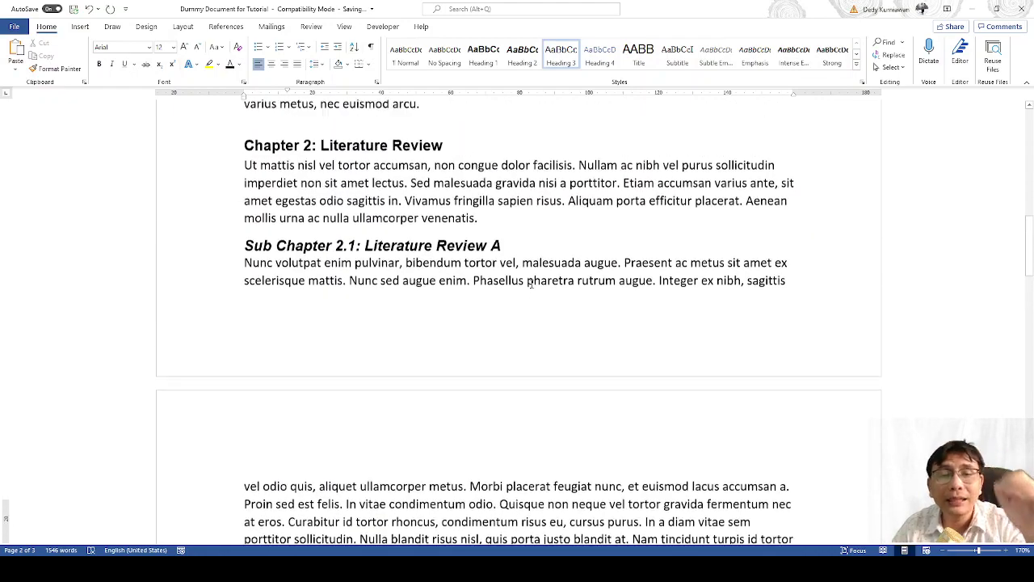
{"action": "scroll", "coordinate": [529, 277], "scroll_direction": "down", "scroll_amount": 4}
{"action": "scroll", "coordinate": [528, 273], "scroll_direction": "down", "scroll_amount": 4}
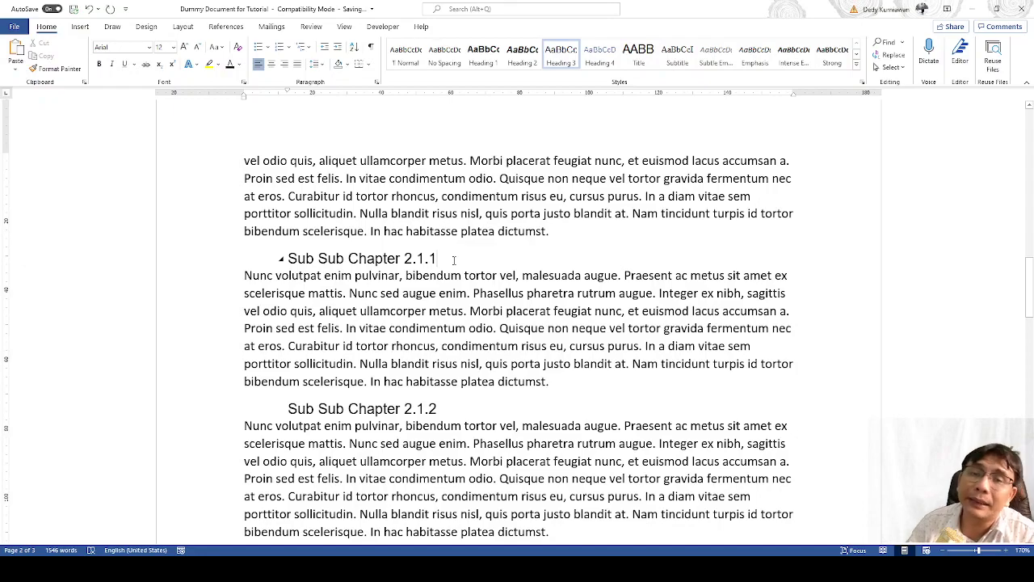
Indent the first line of the body paragraph under Chapter 1: Introduction
{"action": "scroll", "coordinate": [437, 262], "scroll_direction": "up", "scroll_amount": 9}
{"action": "scroll", "coordinate": [437, 263], "scroll_direction": "up", "scroll_amount": 13}
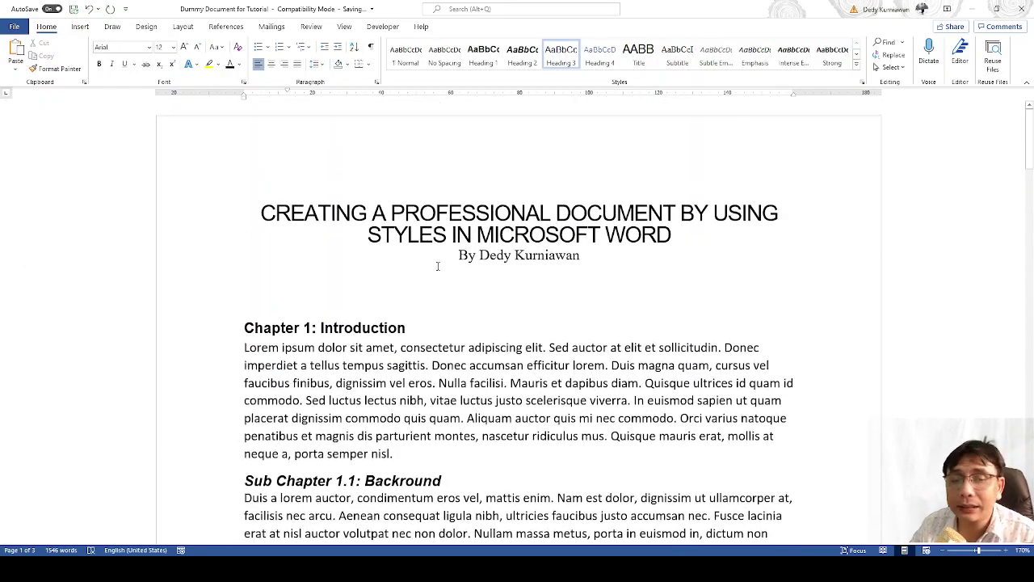
{"action": "scroll", "coordinate": [437, 266], "scroll_direction": "down", "scroll_amount": 3}
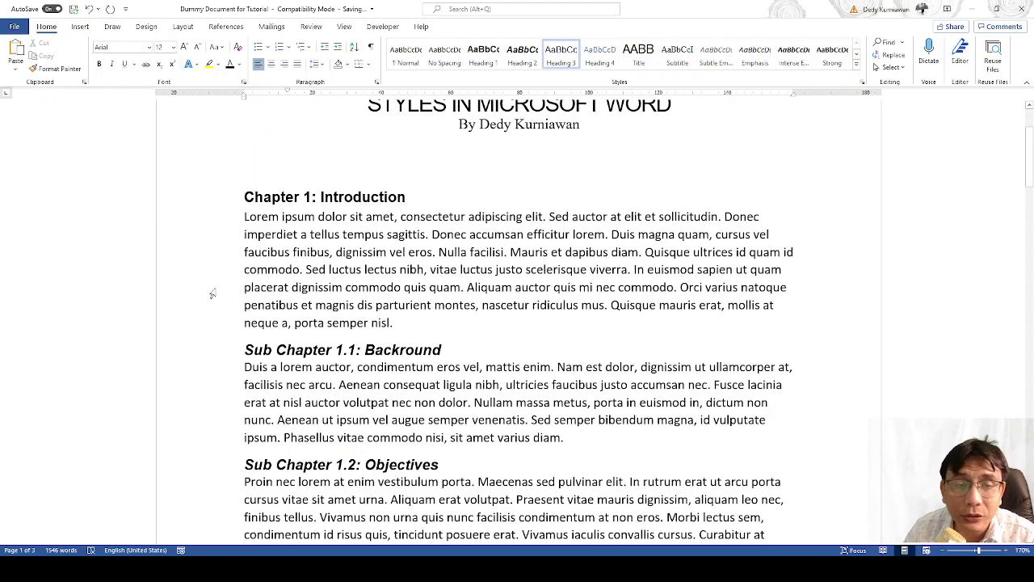
{"action": "left_click_drag", "start_coordinate": [244, 217], "coordinate": [418, 327]}
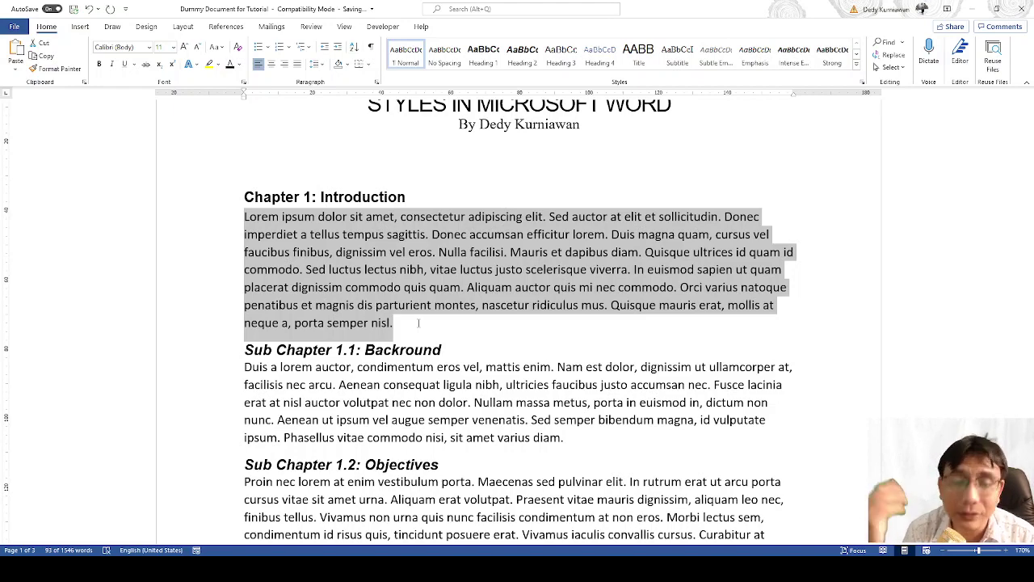
{"action": "left_click", "coordinate": [417, 323]}
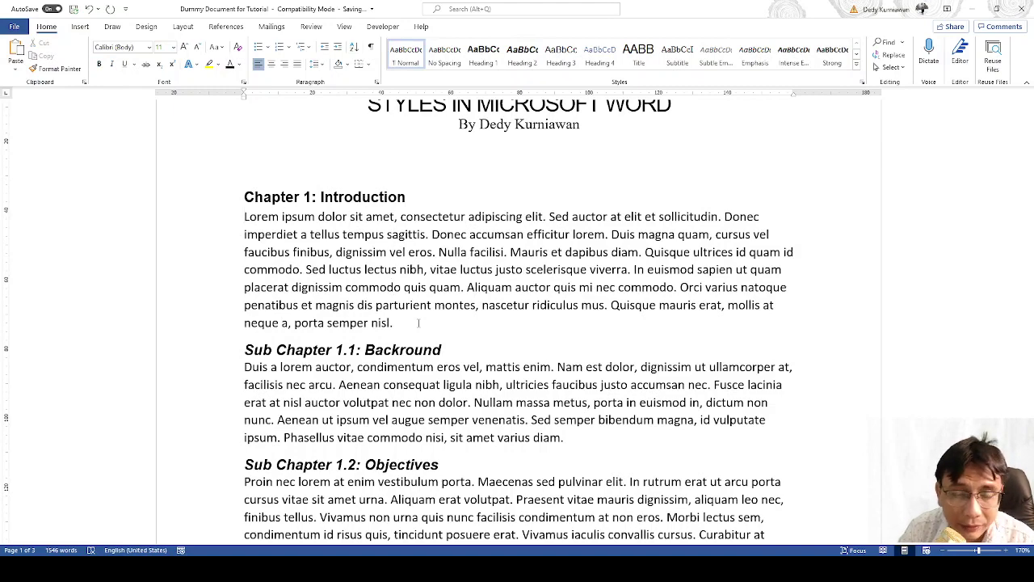
{"action": "key", "text": "Tab"}
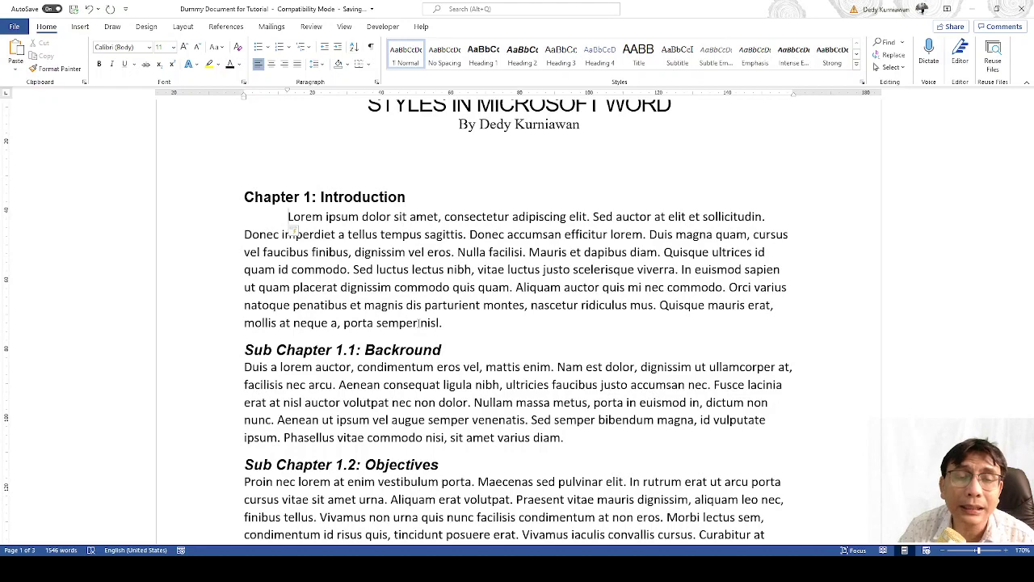
Justify the Chapter 1 introduction paragraph and save its formatting as a new style named body
{"action": "triple_click", "coordinate": [419, 323]}
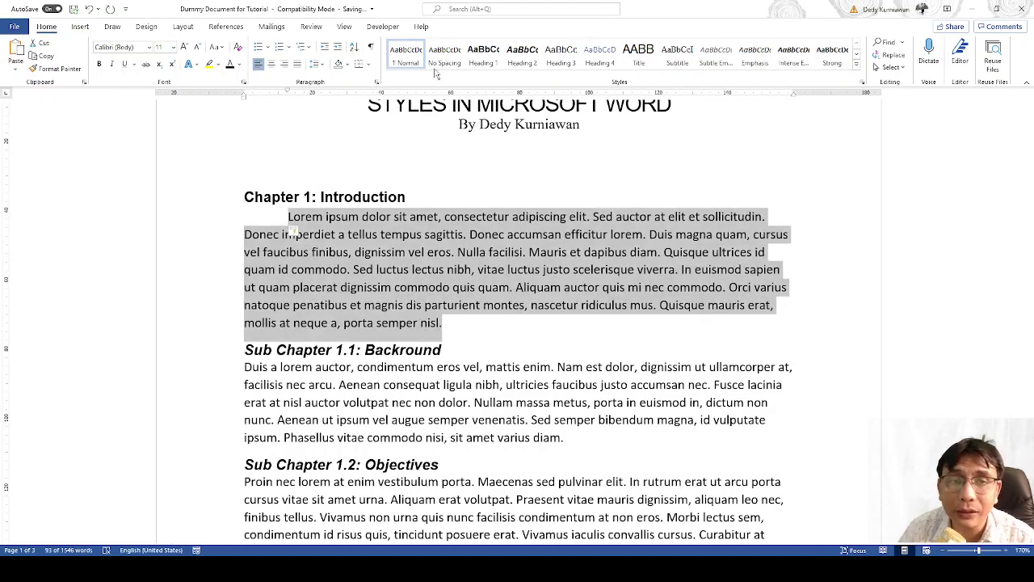
{"action": "left_click", "coordinate": [297, 65]}
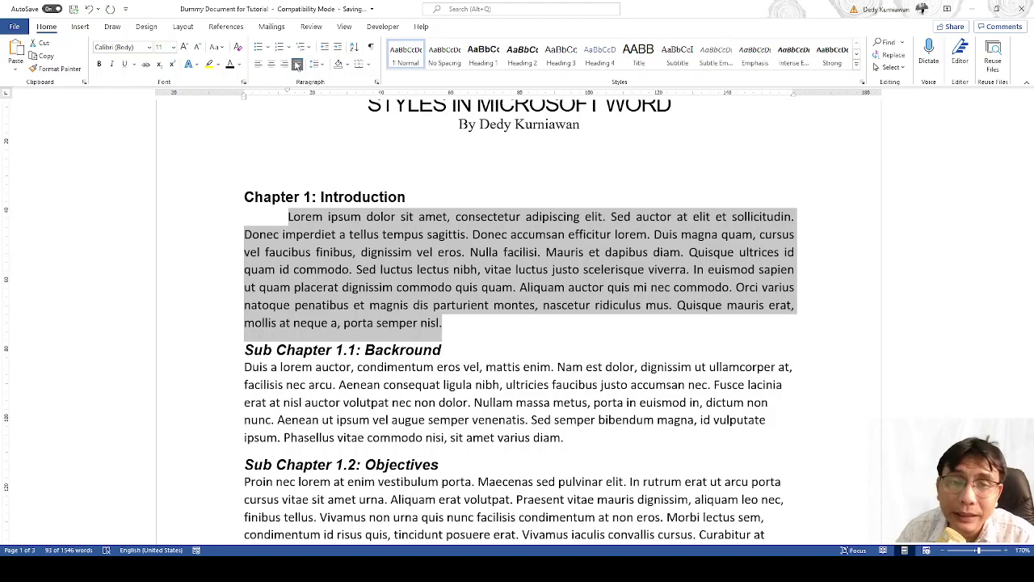
{"action": "left_click", "coordinate": [511, 176]}
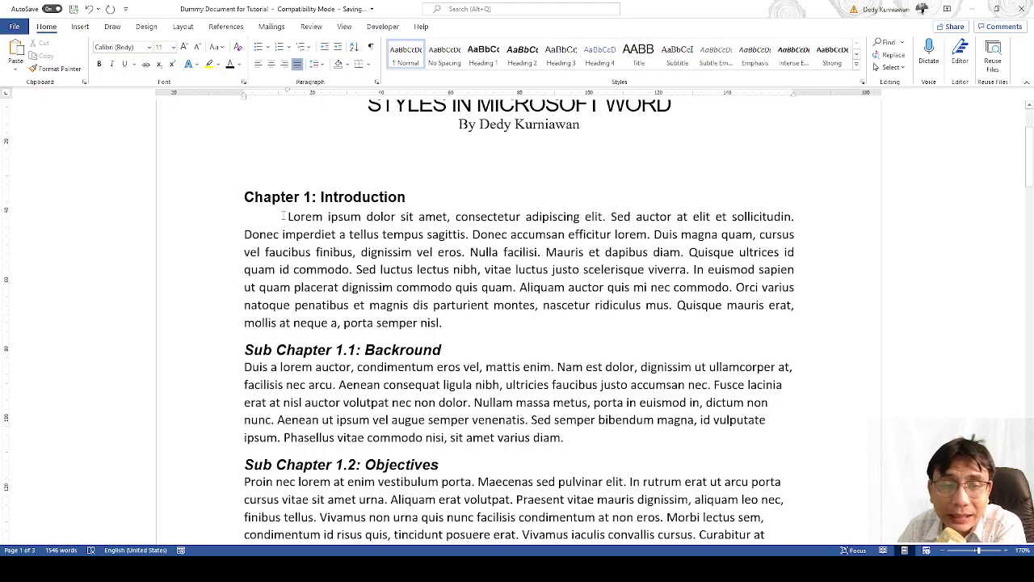
{"action": "left_click_drag", "start_coordinate": [289, 216], "coordinate": [445, 324]}
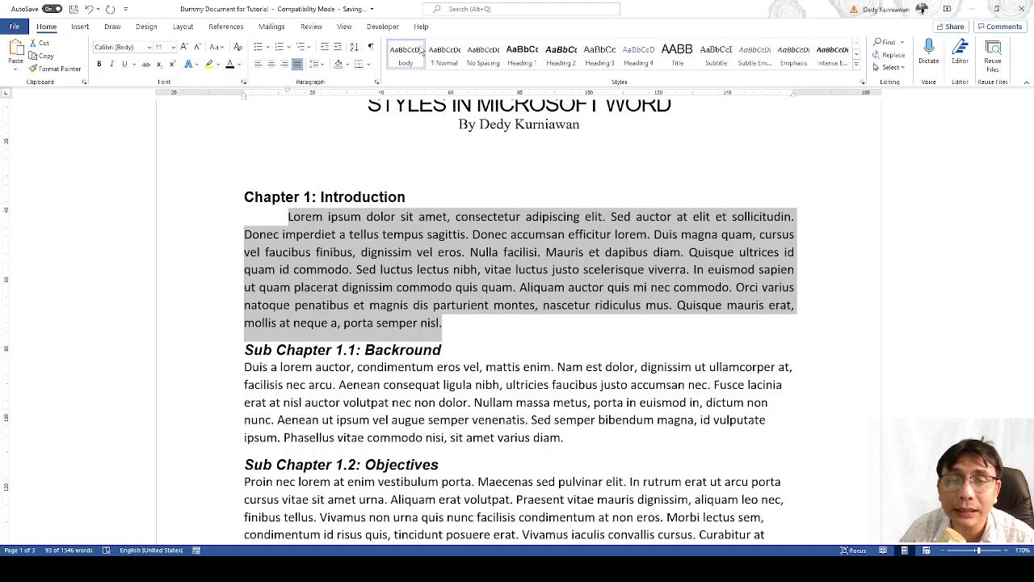
Apply the body style to the paragraphs under Sub Chapter 1.1 and Sub Chapter 1.2
{"action": "scroll", "coordinate": [462, 162], "scroll_direction": "down", "scroll_amount": 2}
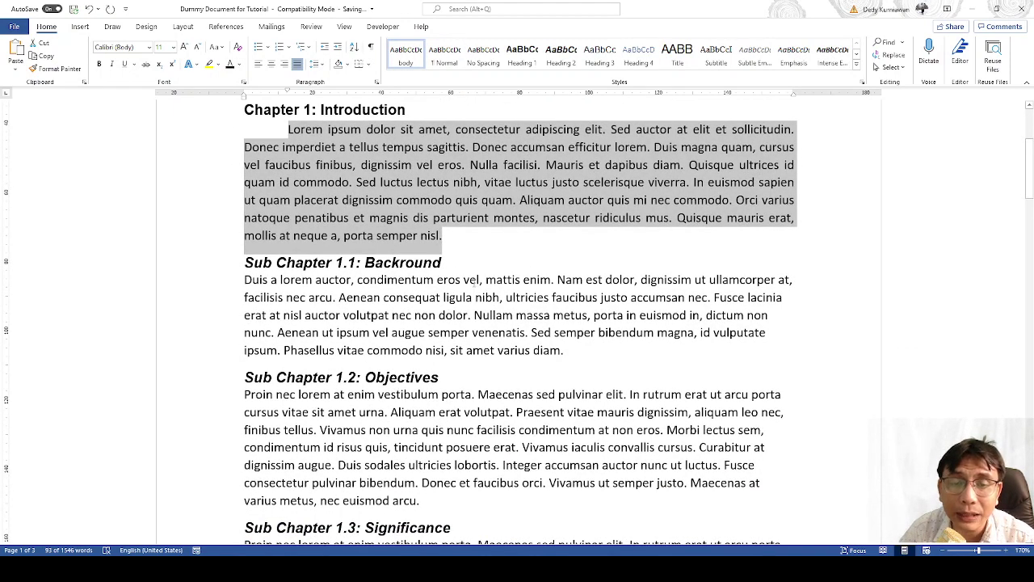
{"action": "left_click", "coordinate": [475, 280]}
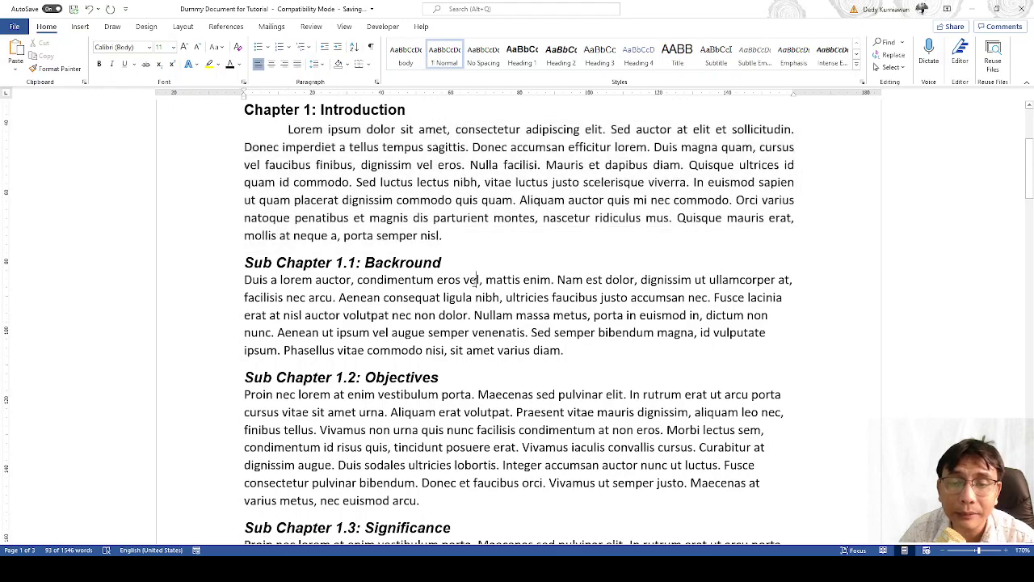
{"action": "left_click", "coordinate": [413, 66]}
{"action": "scroll", "coordinate": [455, 290], "scroll_direction": "down", "scroll_amount": 4}
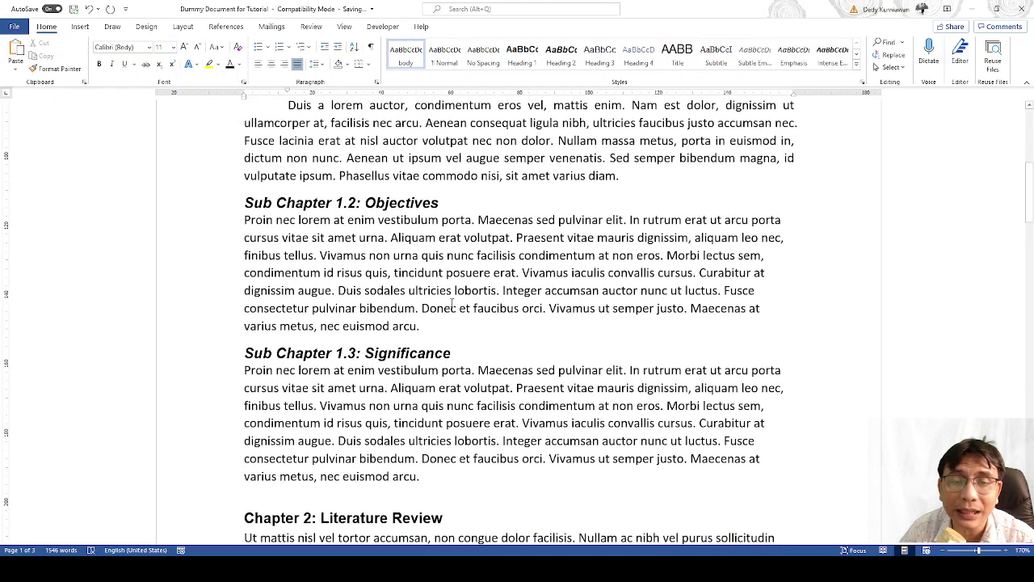
{"action": "left_click", "coordinate": [455, 290]}
{"action": "key", "text": "F4"}
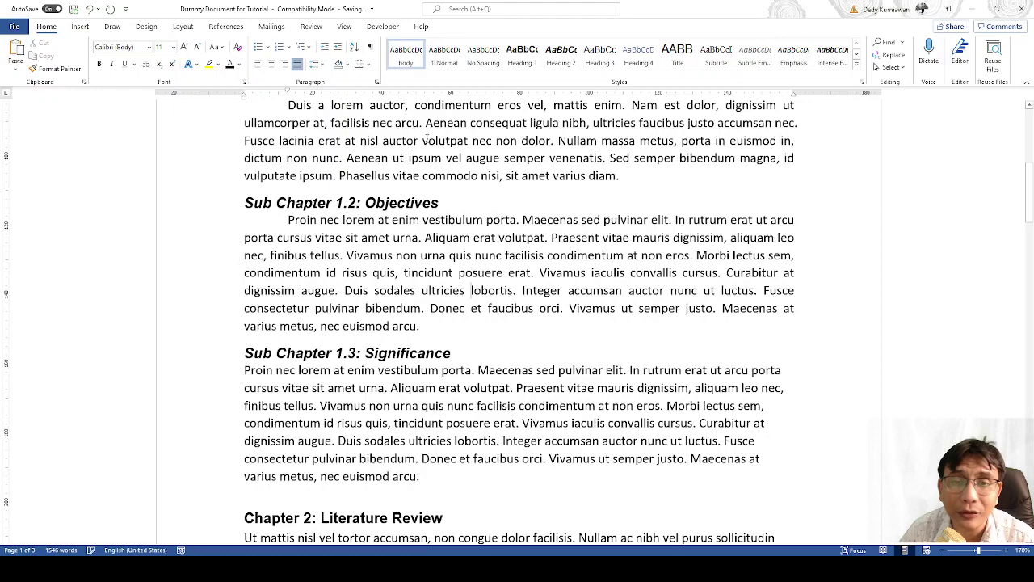
Apply the body style to the paragraphs under Sub Chapter 1.3: Significance and Chapter 2: Literature Review
{"action": "scroll", "coordinate": [471, 290], "scroll_direction": "down", "scroll_amount": 3}
{"action": "left_click", "coordinate": [463, 274]}
{"action": "left_click", "coordinate": [413, 71]}
{"action": "scroll", "coordinate": [491, 304], "scroll_direction": "down", "scroll_amount": 3}
{"action": "left_click", "coordinate": [490, 304]}
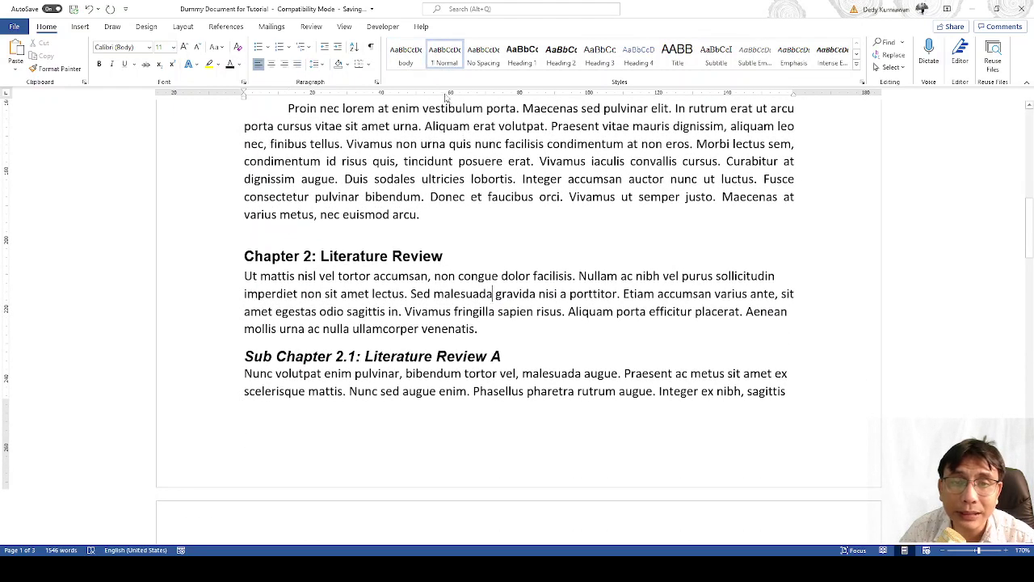
{"action": "left_click", "coordinate": [406, 60]}
Apply the body style to the paragraphs under Sub Chapter 2.1: Literature Review A and Sub Sub Chapter 2.1.1
{"action": "scroll", "coordinate": [457, 270], "scroll_direction": "down", "scroll_amount": 3}
{"action": "left_click", "coordinate": [468, 260]}
{"action": "left_click", "coordinate": [407, 56]}
{"action": "scroll", "coordinate": [478, 259], "scroll_direction": "down", "scroll_amount": 4}
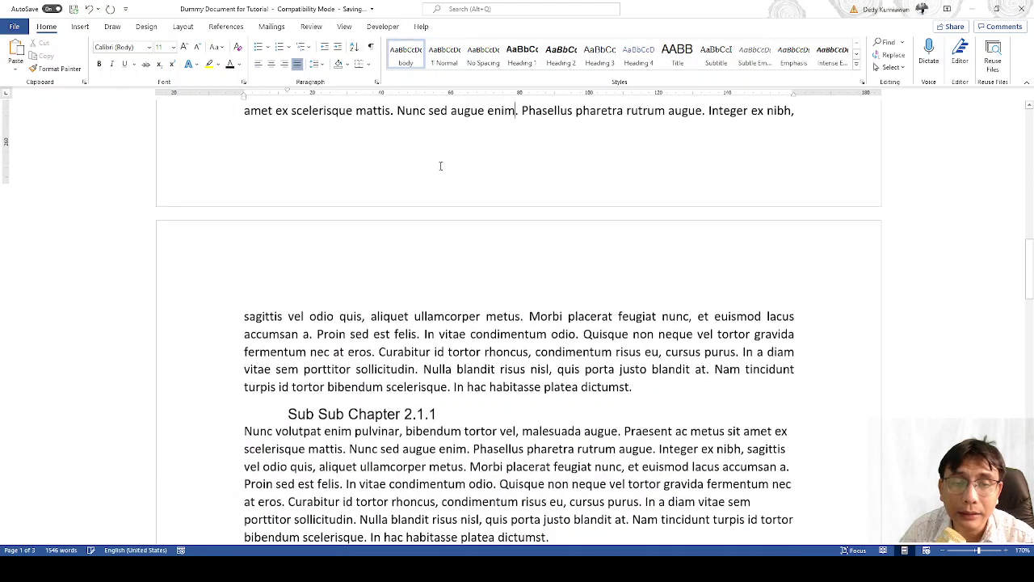
{"action": "scroll", "coordinate": [478, 259], "scroll_direction": "down", "scroll_amount": 2}
{"action": "left_click", "coordinate": [421, 371]}
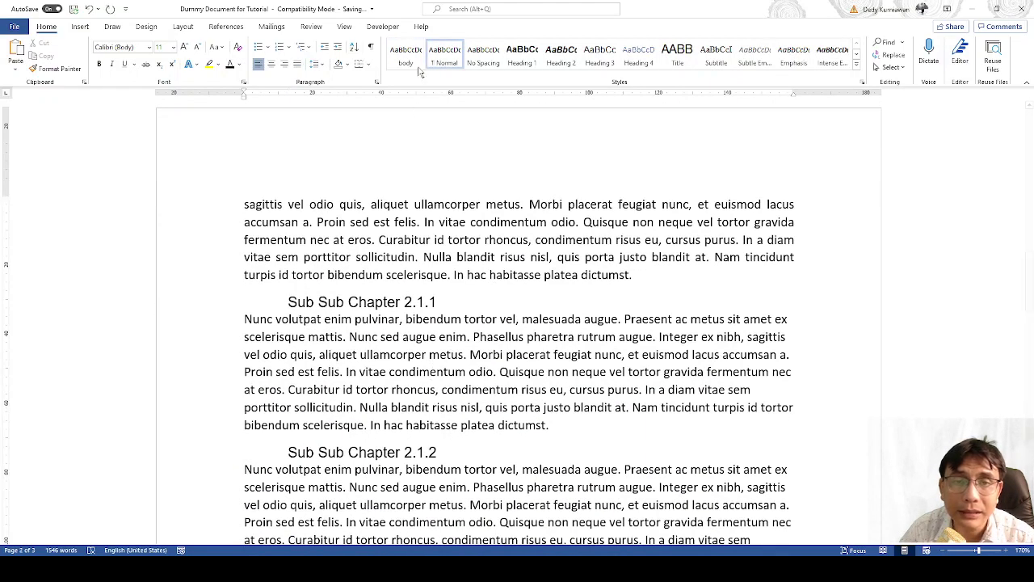
{"action": "left_click", "coordinate": [397, 54]}
Apply the body style to the paragraphs under Sub Sub Chapter 2.1.2 and Sub Chapter 2.2: Literature Review B
{"action": "scroll", "coordinate": [478, 307], "scroll_direction": "down", "scroll_amount": 5}
{"action": "left_click", "coordinate": [445, 307]}
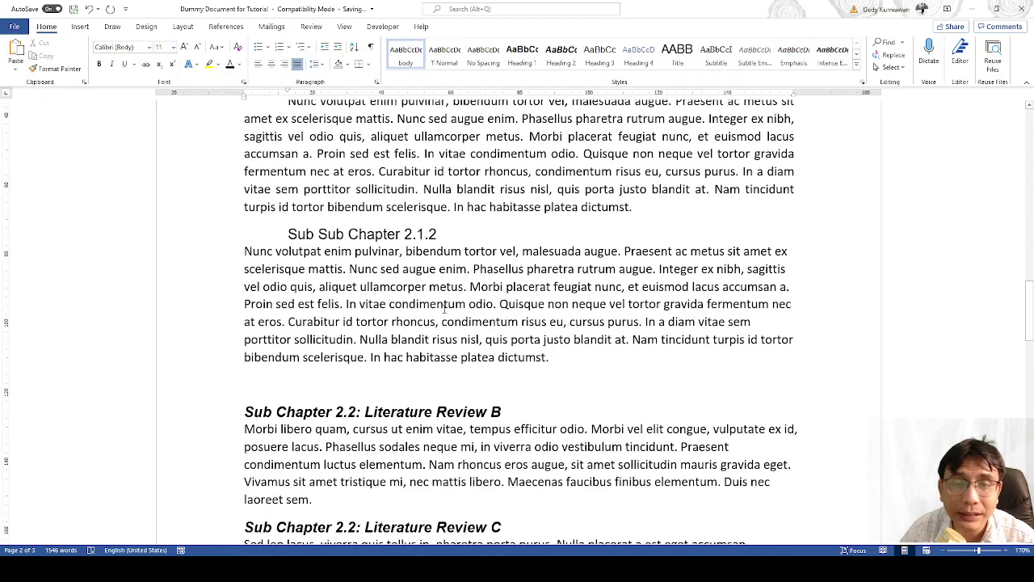
{"action": "left_click", "coordinate": [408, 56]}
{"action": "scroll", "coordinate": [478, 307], "scroll_direction": "down", "scroll_amount": 4}
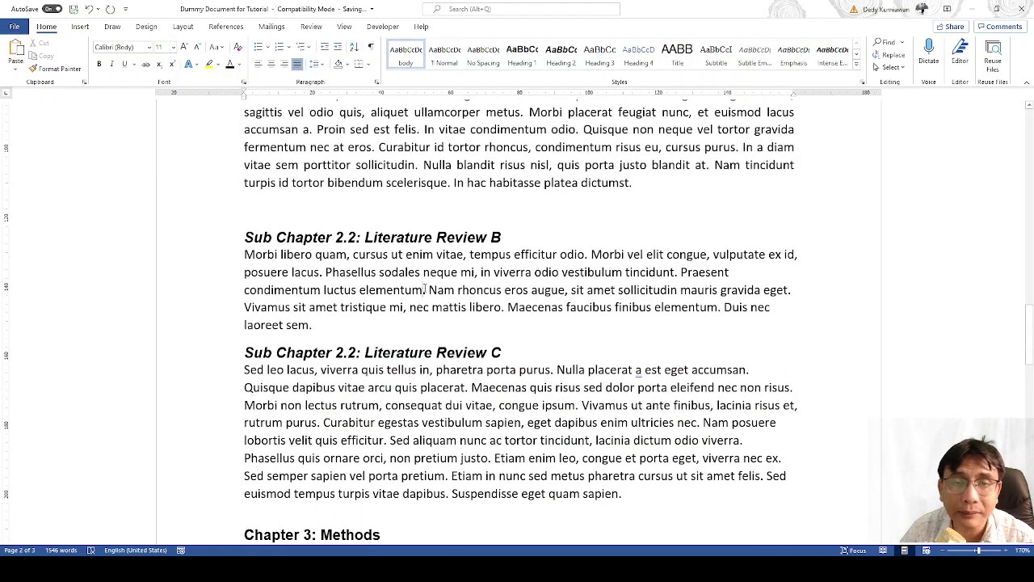
{"action": "left_click", "coordinate": [414, 58]}
Apply the body style to the paragraphs under Sub Chapter 2.2: Literature Review C and Chapter 3: Methods
{"action": "scroll", "coordinate": [478, 307], "scroll_direction": "down", "scroll_amount": 3}
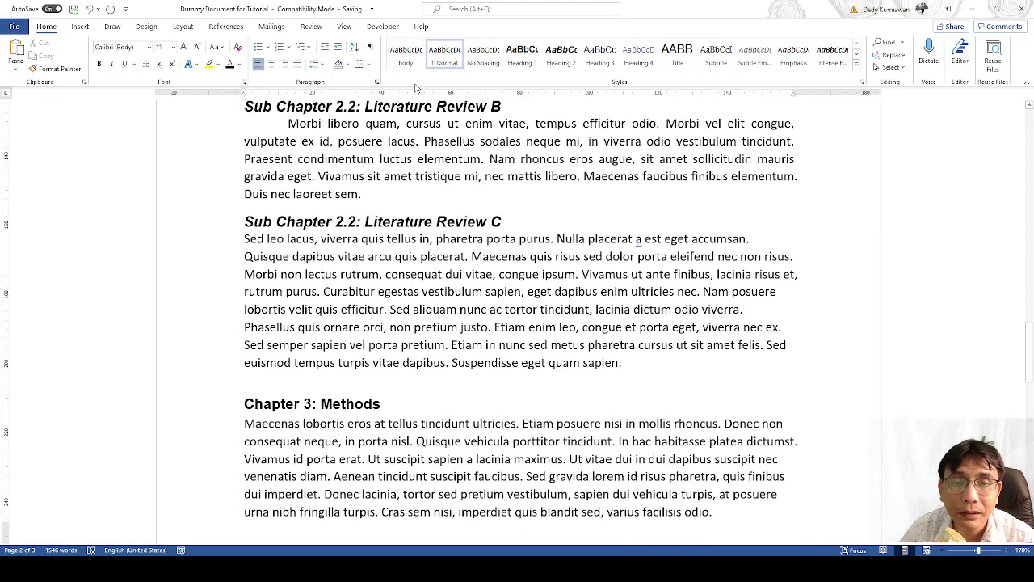
{"action": "left_click", "coordinate": [407, 57]}
{"action": "scroll", "coordinate": [461, 307], "scroll_direction": "down", "scroll_amount": 3}
{"action": "left_click", "coordinate": [466, 328]}
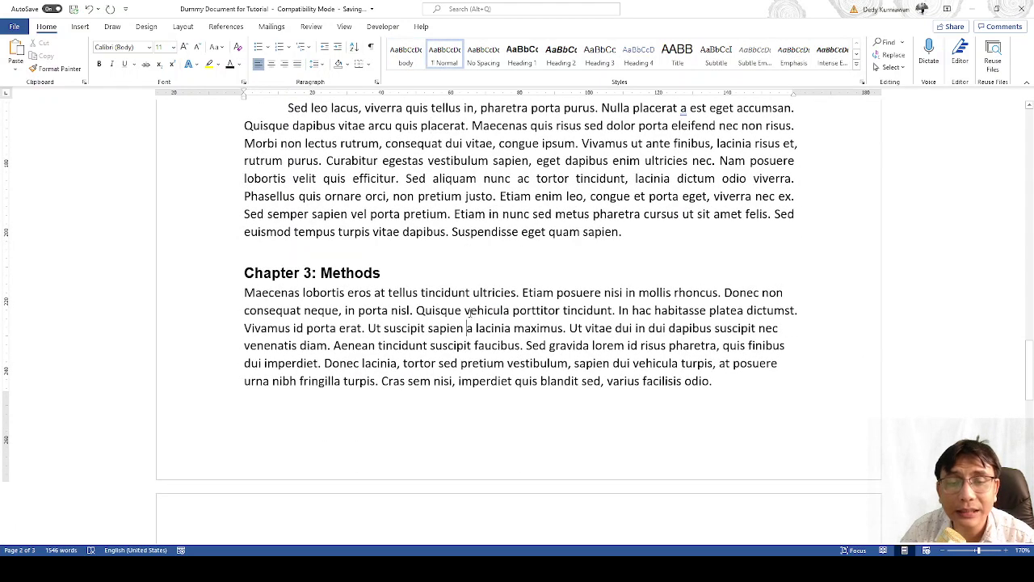
{"action": "left_click", "coordinate": [408, 57]}
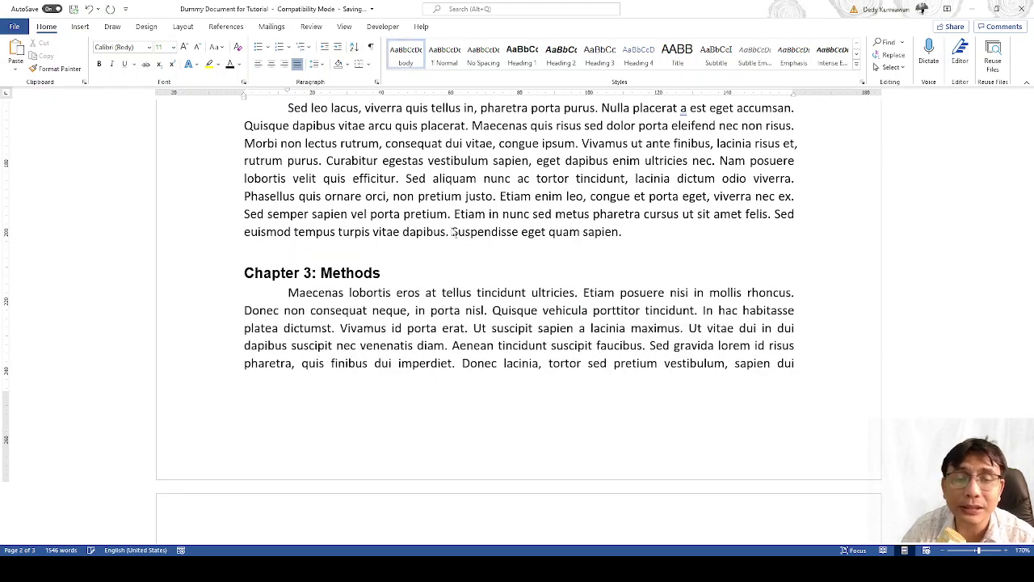
{"action": "key", "text": "alt+n"}
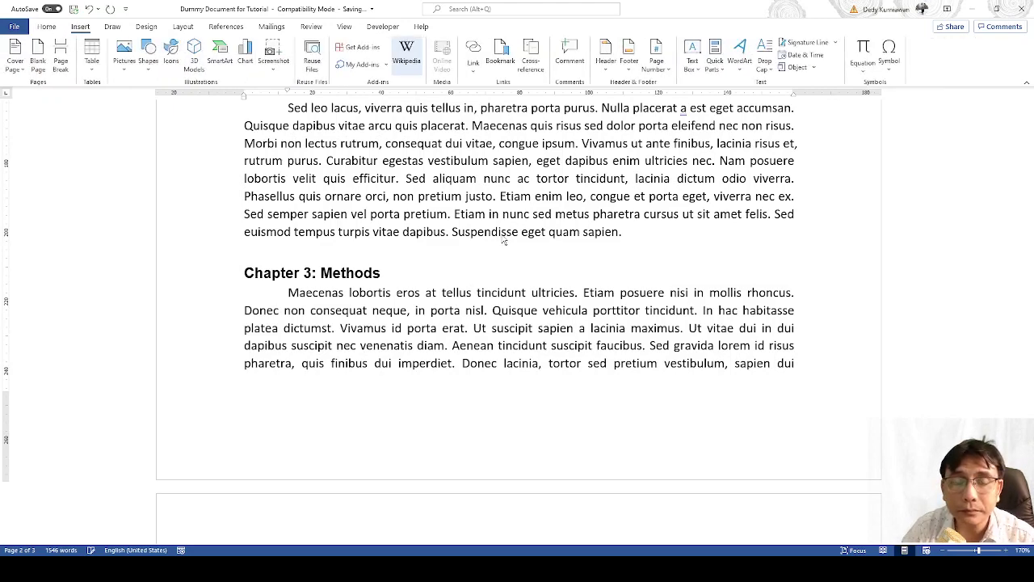
{"action": "scroll", "coordinate": [339, 333], "scroll_direction": "down", "scroll_amount": 2}
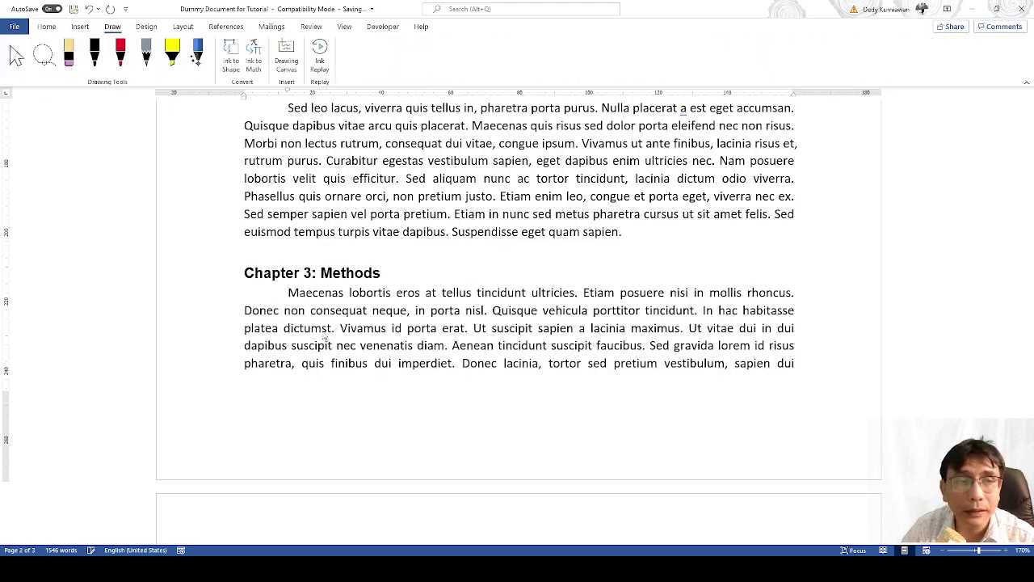
{"action": "scroll", "coordinate": [261, 185], "scroll_direction": "down", "scroll_amount": 1}
{"action": "scroll", "coordinate": [373, 354], "scroll_direction": "up", "scroll_amount": 1}
{"action": "scroll", "coordinate": [397, 345], "scroll_direction": "down", "scroll_amount": 10}
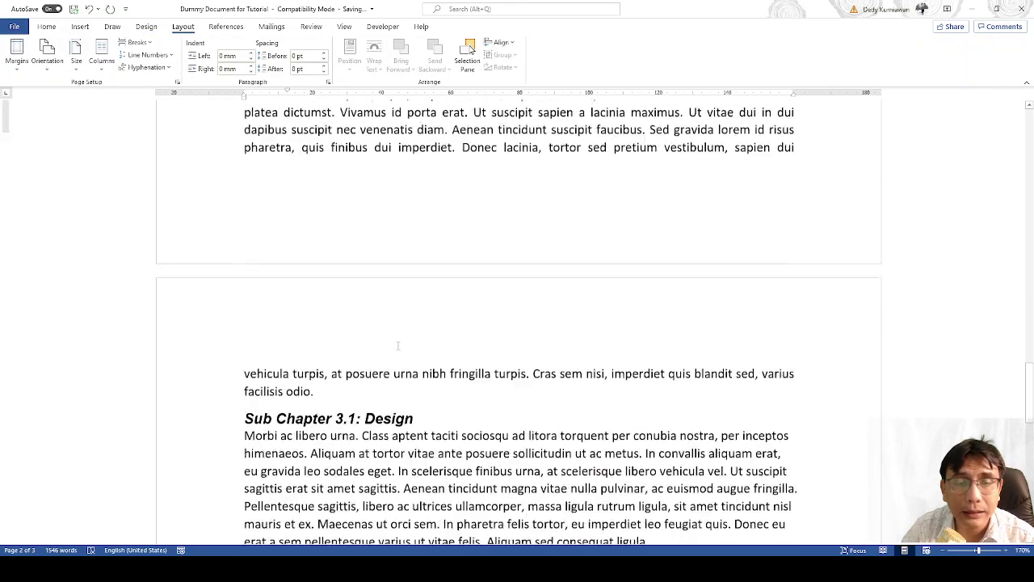
{"action": "scroll", "coordinate": [350, 249], "scroll_direction": "up", "scroll_amount": 5}
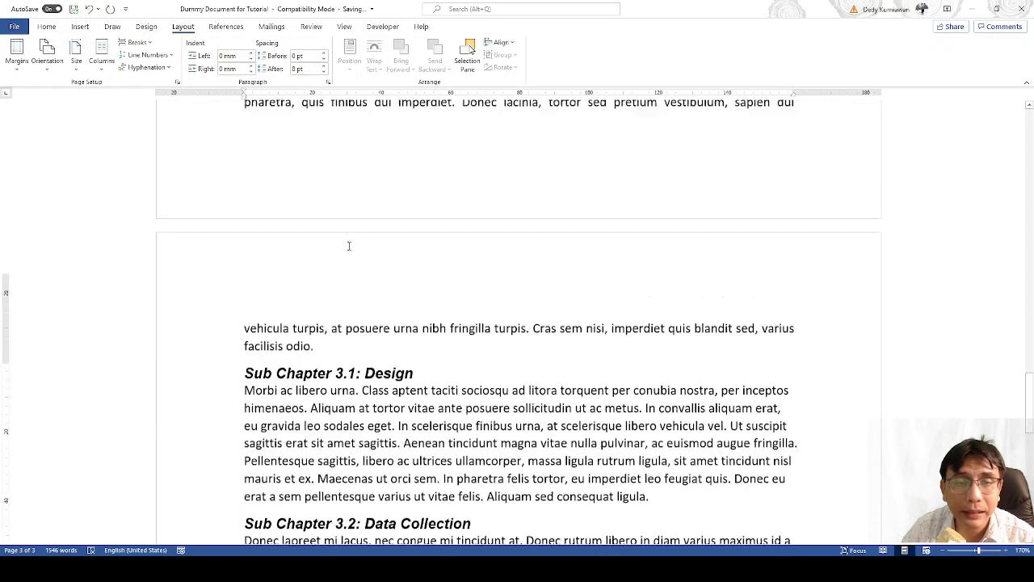
Apply the body style to the paragraphs under Sub Chapter 3.1: Design and Sub Chapter 3.2: Data Collection
{"action": "scroll", "coordinate": [317, 128], "scroll_direction": "down", "scroll_amount": 2}
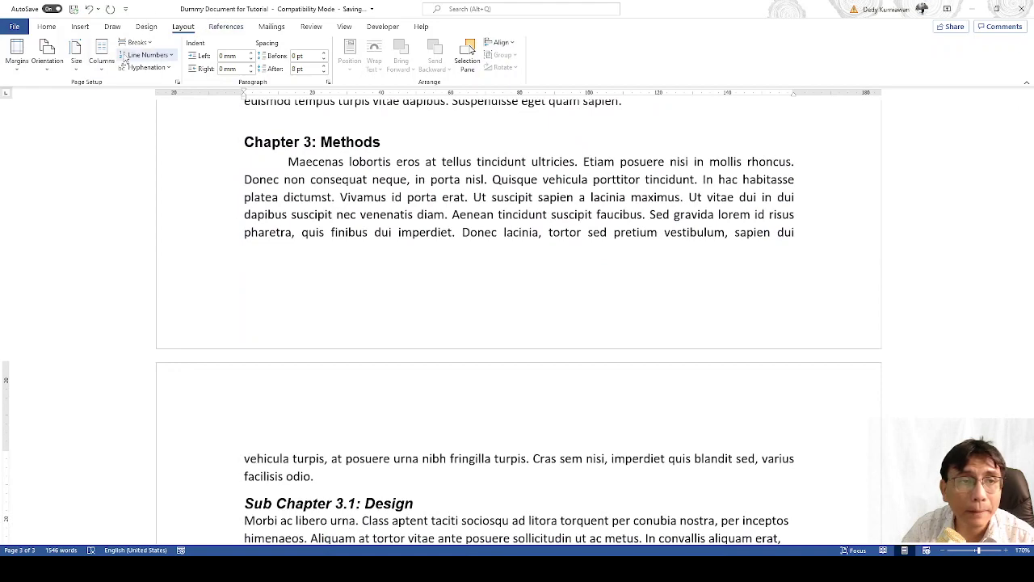
{"action": "left_click", "coordinate": [46, 26]}
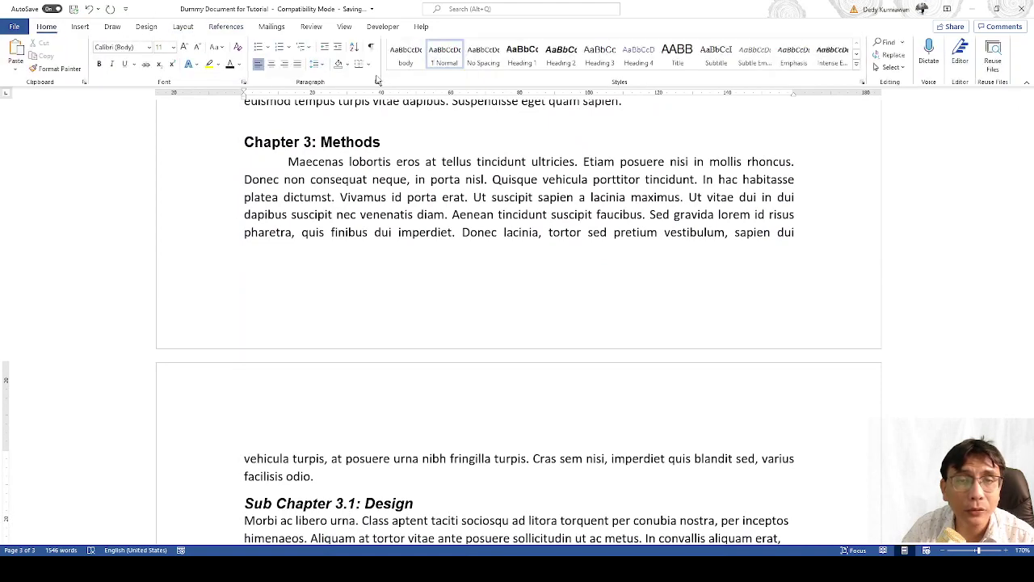
{"action": "left_click", "coordinate": [417, 58]}
{"action": "scroll", "coordinate": [375, 214], "scroll_direction": "down", "scroll_amount": 1}
{"action": "scroll", "coordinate": [375, 214], "scroll_direction": "down", "scroll_amount": 5}
{"action": "left_click", "coordinate": [388, 113]}
{"action": "left_click", "coordinate": [404, 62]}
Apply the body style to the paragraphs under Sub Chapter 3.3: Data Analysis and Chapter 4: Conclusion
{"action": "scroll", "coordinate": [388, 243], "scroll_direction": "down", "scroll_amount": 3}
{"action": "left_click", "coordinate": [396, 242]}
{"action": "left_click", "coordinate": [404, 62]}
{"action": "scroll", "coordinate": [397, 243], "scroll_direction": "down", "scroll_amount": 3}
{"action": "left_click", "coordinate": [396, 242]}
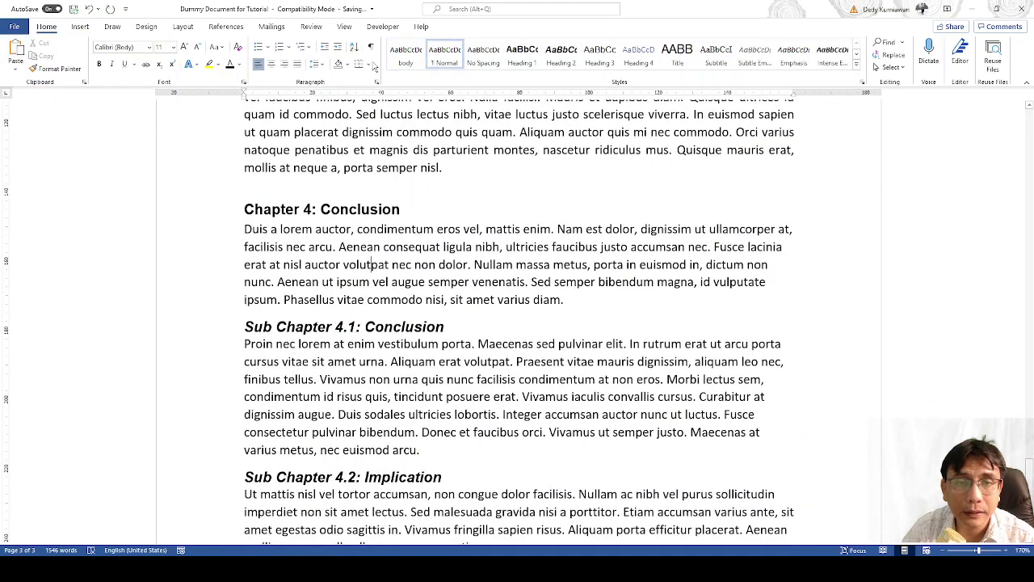
{"action": "left_click", "coordinate": [404, 62]}
Apply the body style to the paragraphs under Sub Chapter 4.1: Conclusion and Sub Chapter 4.2: Implication
{"action": "scroll", "coordinate": [395, 237], "scroll_direction": "down", "scroll_amount": 1}
{"action": "scroll", "coordinate": [395, 236], "scroll_direction": "down", "scroll_amount": 1}
{"action": "left_click", "coordinate": [396, 239]}
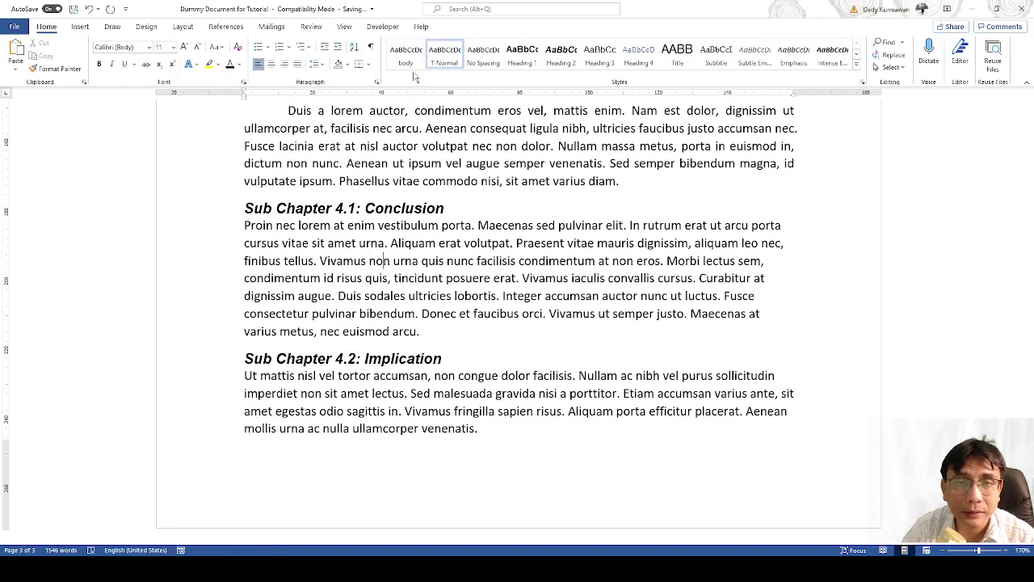
{"action": "left_click", "coordinate": [404, 62]}
{"action": "left_click", "coordinate": [438, 408]}
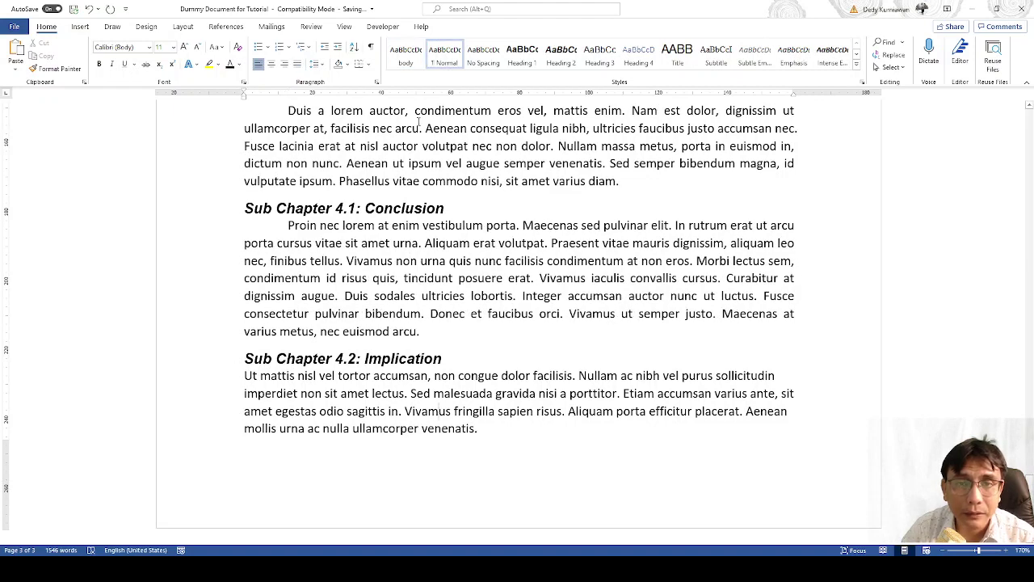
{"action": "left_click", "coordinate": [404, 62]}
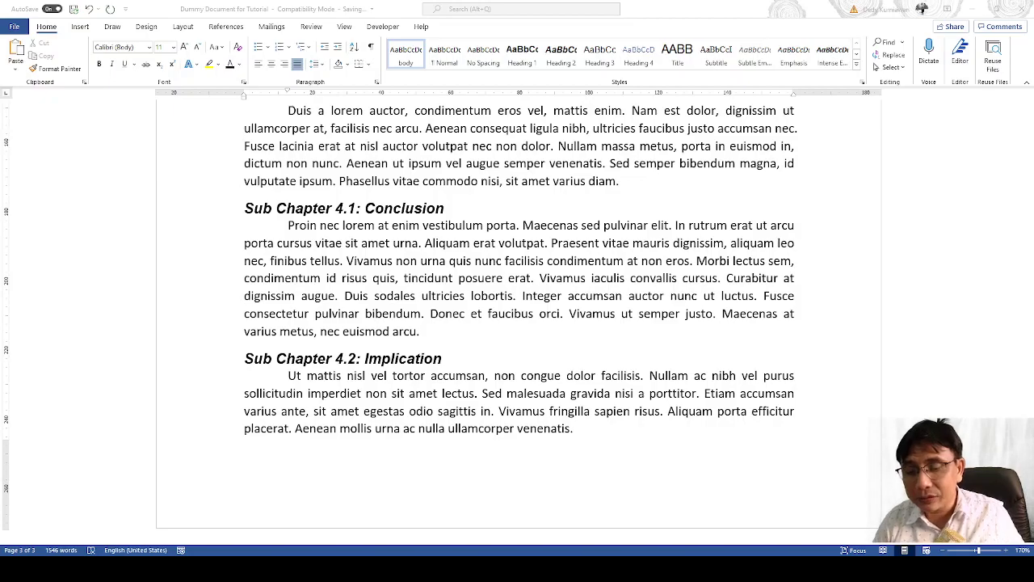
Add three empty lines below the author subtitle on the first page, above Chapter 1: Introduction
{"action": "left_click", "coordinate": [611, 496]}
{"action": "scroll", "coordinate": [641, 301], "scroll_direction": "up", "scroll_amount": 15}
{"action": "scroll", "coordinate": [642, 302], "scroll_direction": "up", "scroll_amount": 20}
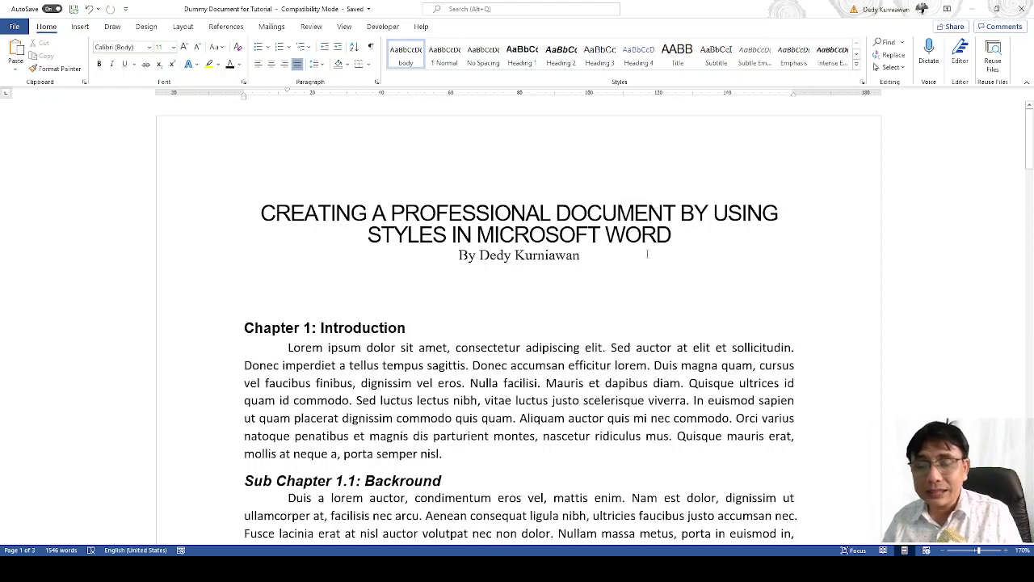
{"action": "left_click", "coordinate": [647, 254]}
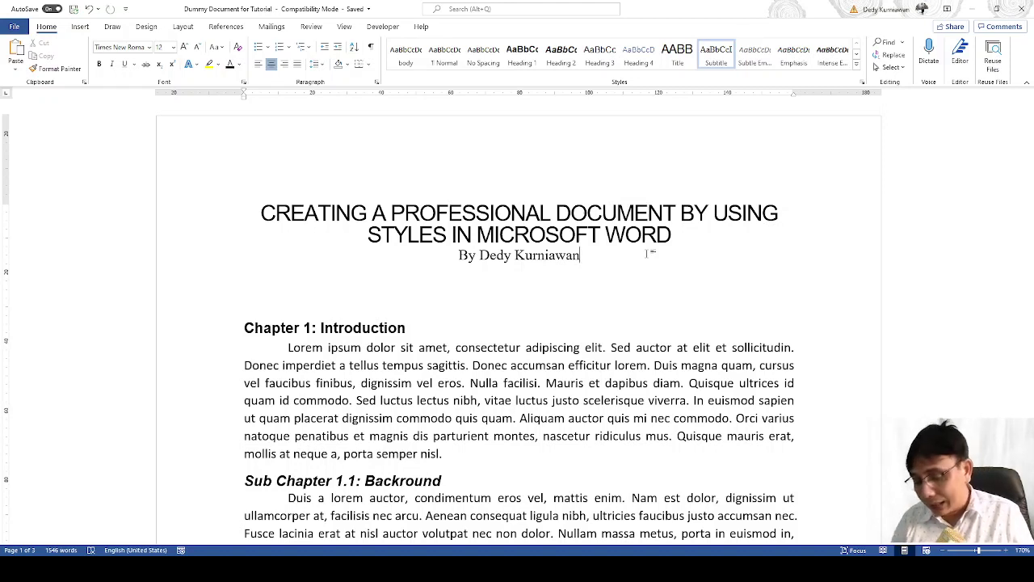
{"action": "key", "text": "Return"}
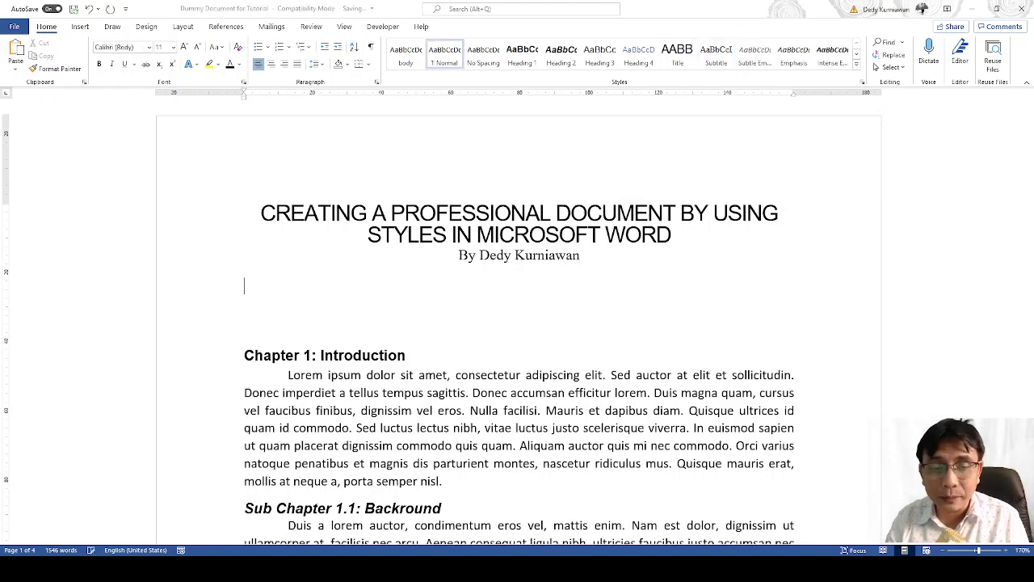
{"action": "key", "text": "Return"}
{"action": "key", "text": "Return"}
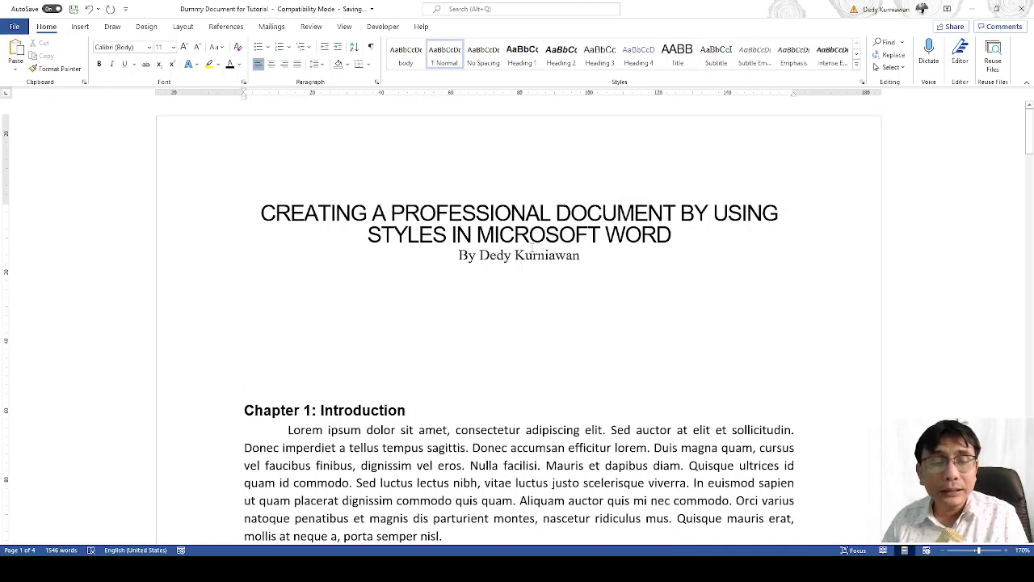
Insert a built-in automatic table of contents titled Contents between the subtitle and Chapter 1: Introduction
{"action": "left_click", "coordinate": [227, 26]}
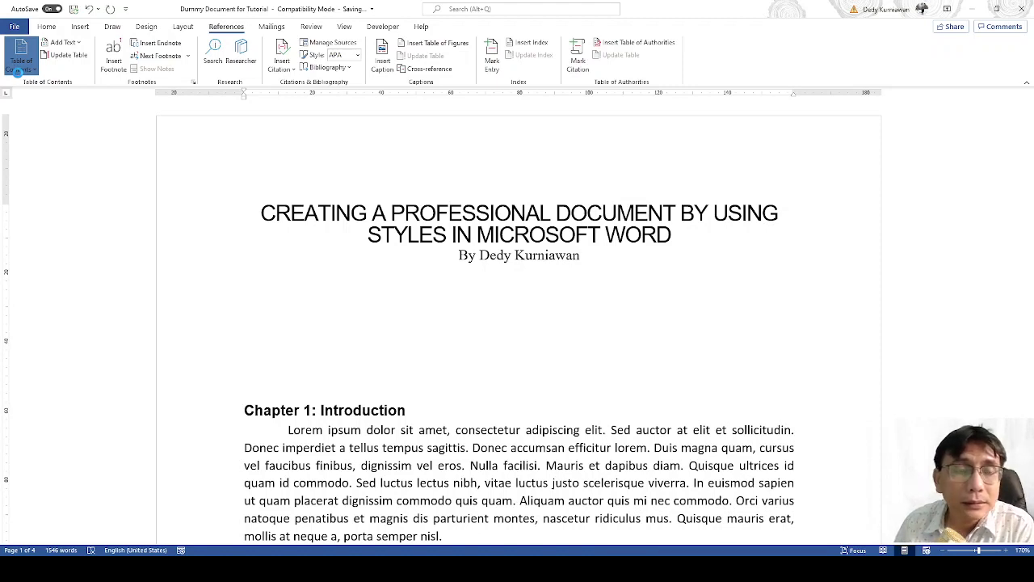
{"action": "left_click", "coordinate": [17, 71]}
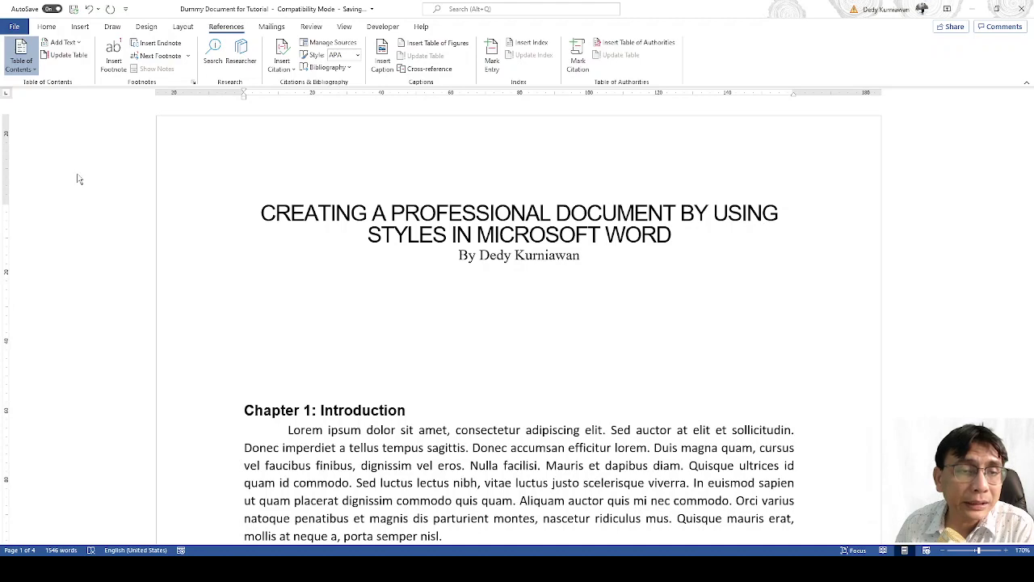
{"action": "left_click", "coordinate": [169, 136]}
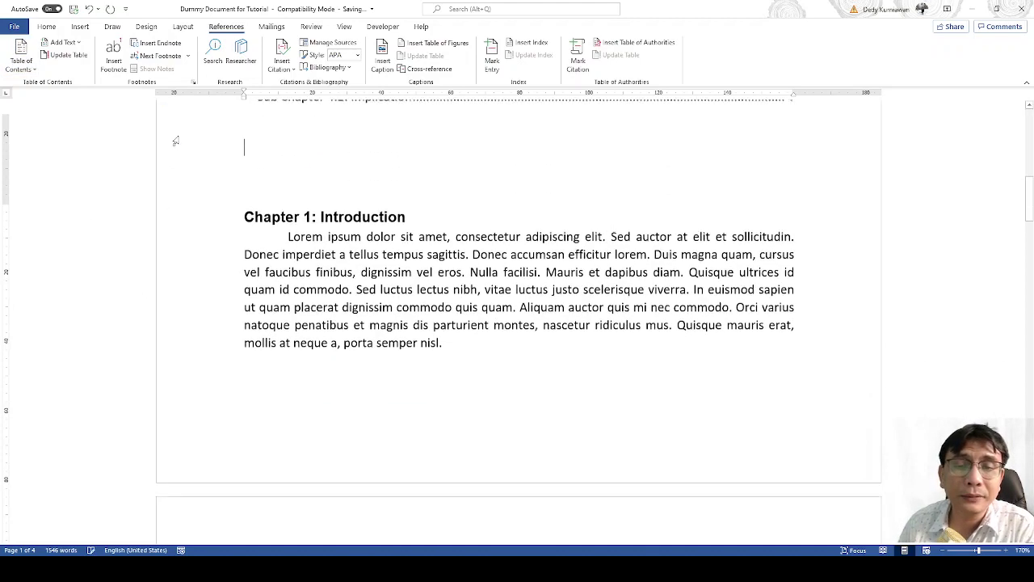
Examine the chapter, sub chapter and sub sub chapter entries and their page numbers in the table of contents
{"action": "scroll", "coordinate": [592, 324], "scroll_direction": "up", "scroll_amount": 3}
{"action": "scroll", "coordinate": [591, 324], "scroll_direction": "up", "scroll_amount": 5}
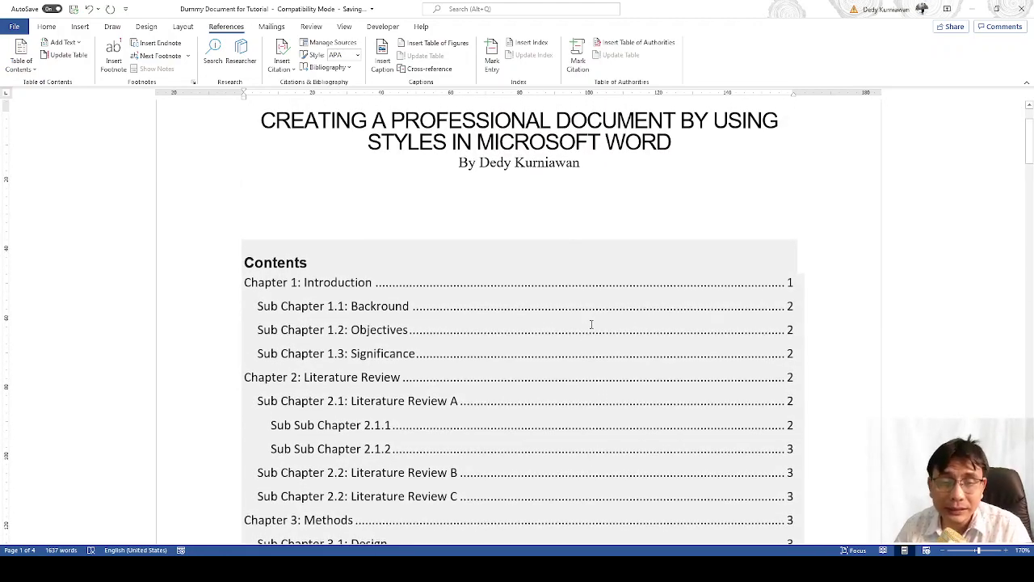
{"action": "scroll", "coordinate": [592, 324], "scroll_direction": "down", "scroll_amount": 3}
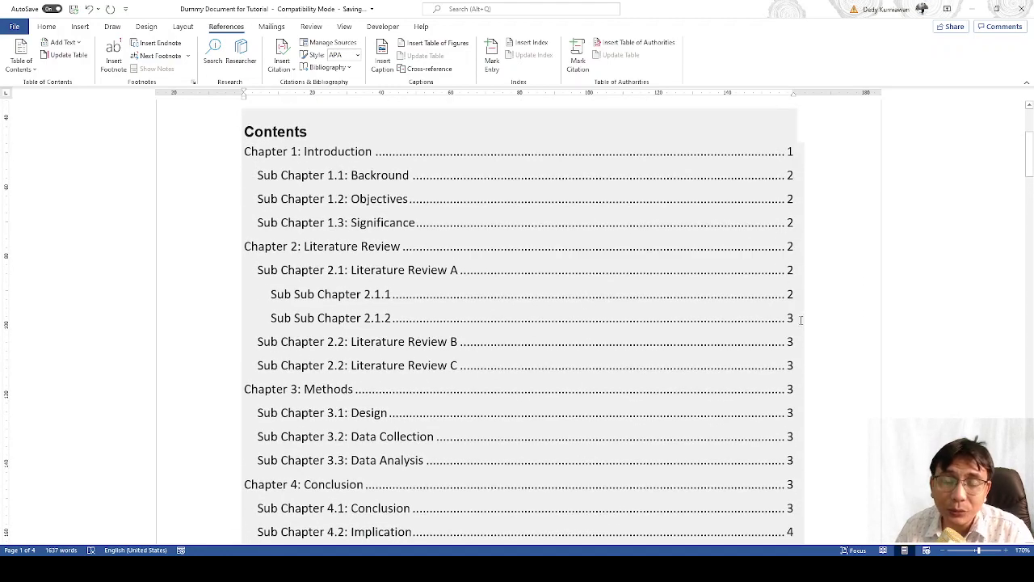
{"action": "scroll", "coordinate": [830, 439], "scroll_direction": "down", "scroll_amount": 3}
{"action": "scroll", "coordinate": [830, 439], "scroll_direction": "up", "scroll_amount": 4}
{"action": "scroll", "coordinate": [700, 415], "scroll_direction": "down", "scroll_amount": 4}
{"action": "scroll", "coordinate": [700, 416], "scroll_direction": "up", "scroll_amount": 4}
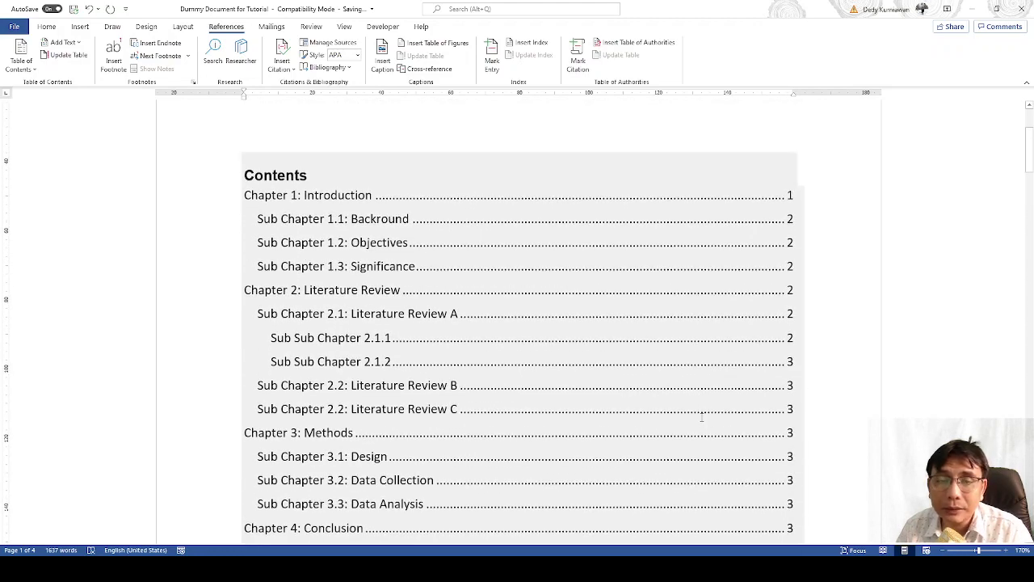
{"action": "scroll", "coordinate": [701, 417], "scroll_direction": "down", "scroll_amount": 2}
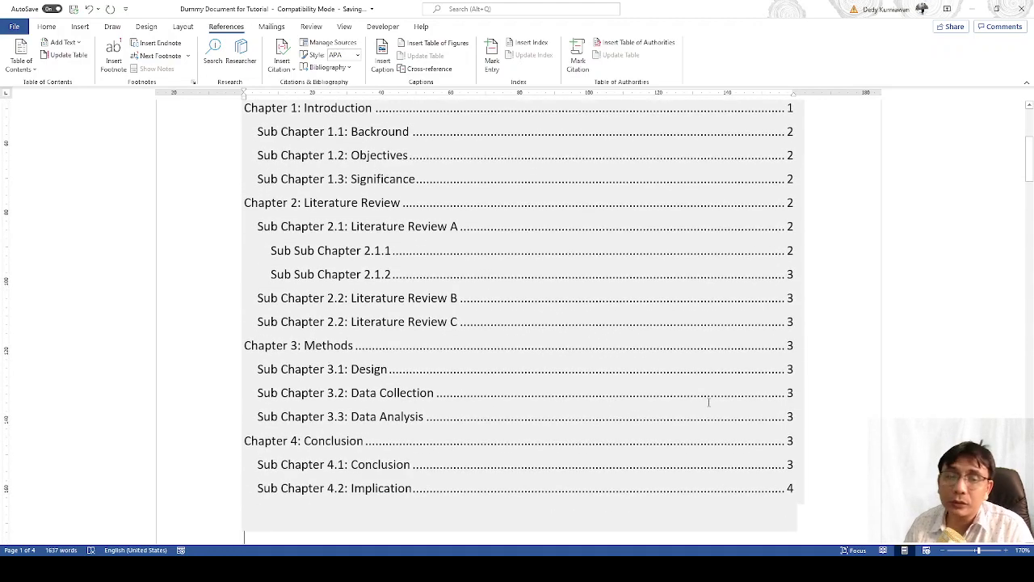
{"action": "scroll", "coordinate": [715, 396], "scroll_direction": "down", "scroll_amount": 4}
{"action": "scroll", "coordinate": [716, 388], "scroll_direction": "up", "scroll_amount": 7}
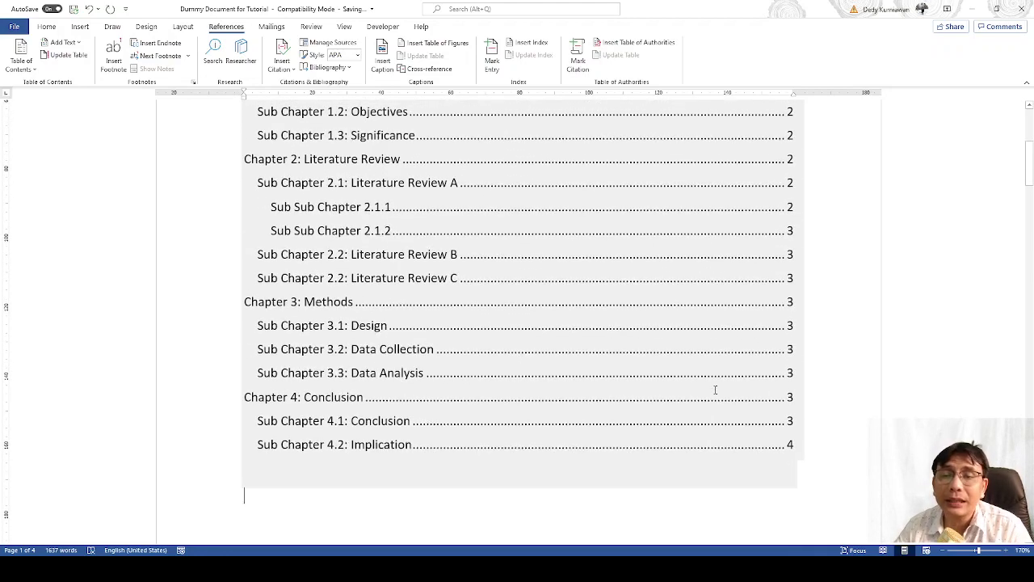
{"action": "left_click", "coordinate": [823, 315]}
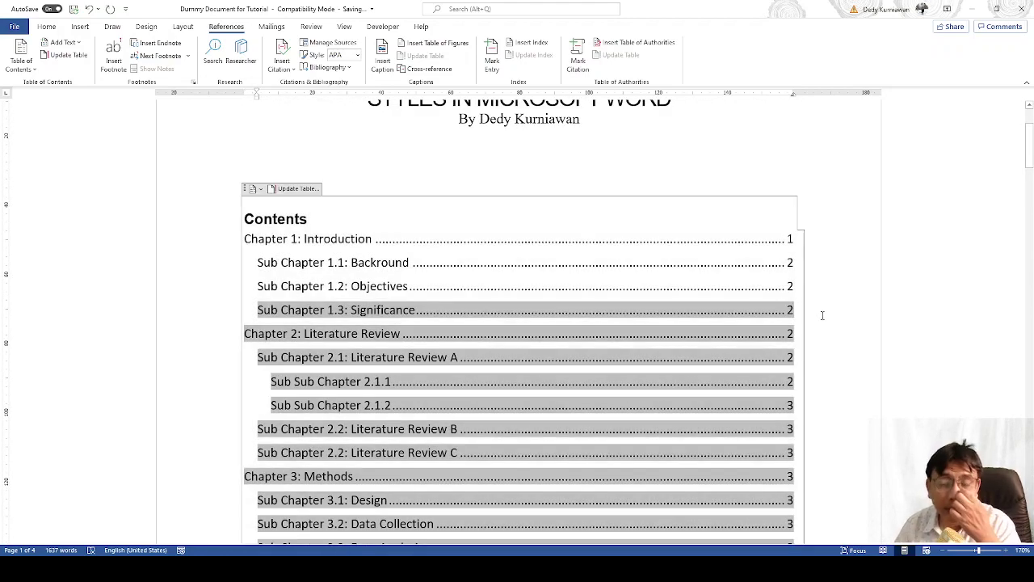
{"action": "left_click", "coordinate": [752, 176]}
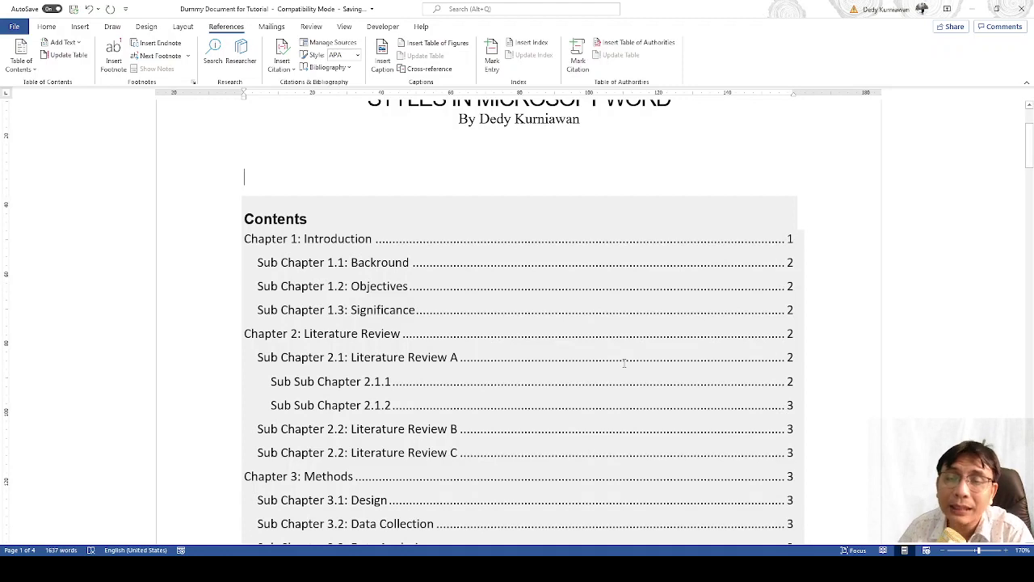
{"action": "left_click", "coordinate": [624, 364]}
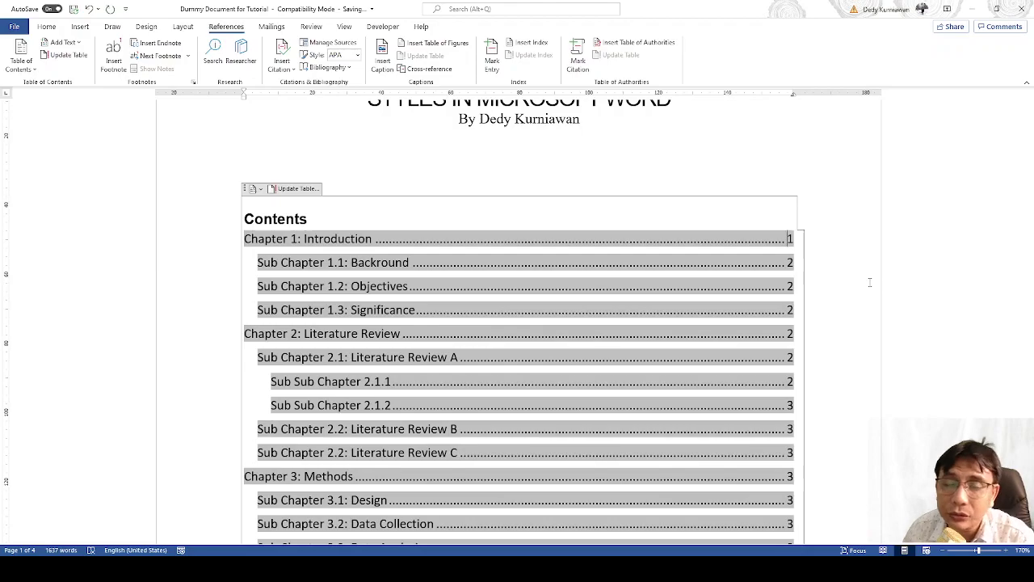
Look through the formatted document from the table of contents down to Sub Chapter 4.2: Implication
{"action": "scroll", "coordinate": [840, 261], "scroll_direction": "down", "scroll_amount": 3}
{"action": "scroll", "coordinate": [841, 261], "scroll_direction": "down", "scroll_amount": 10}
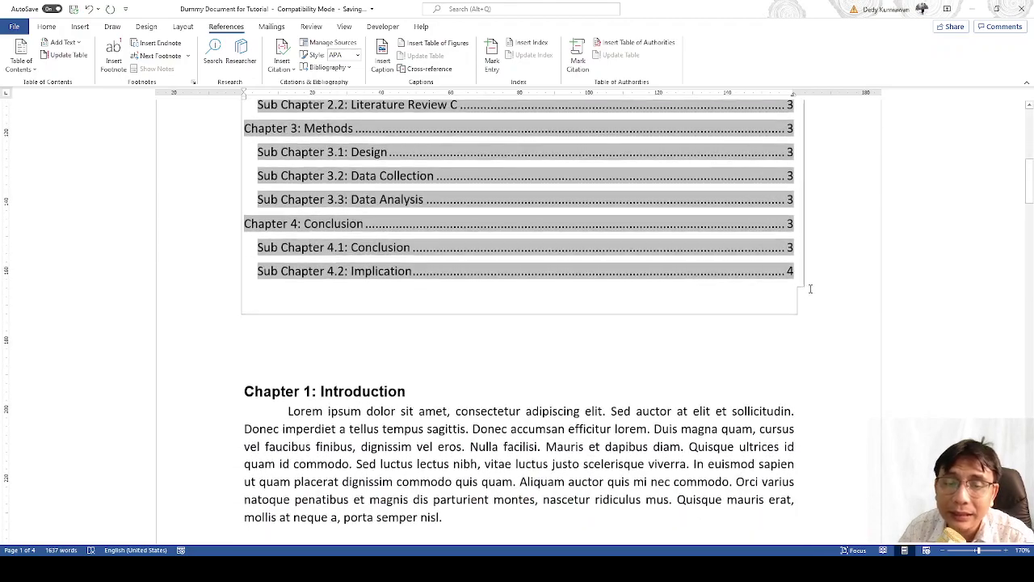
{"action": "scroll", "coordinate": [745, 311], "scroll_direction": "down", "scroll_amount": 18}
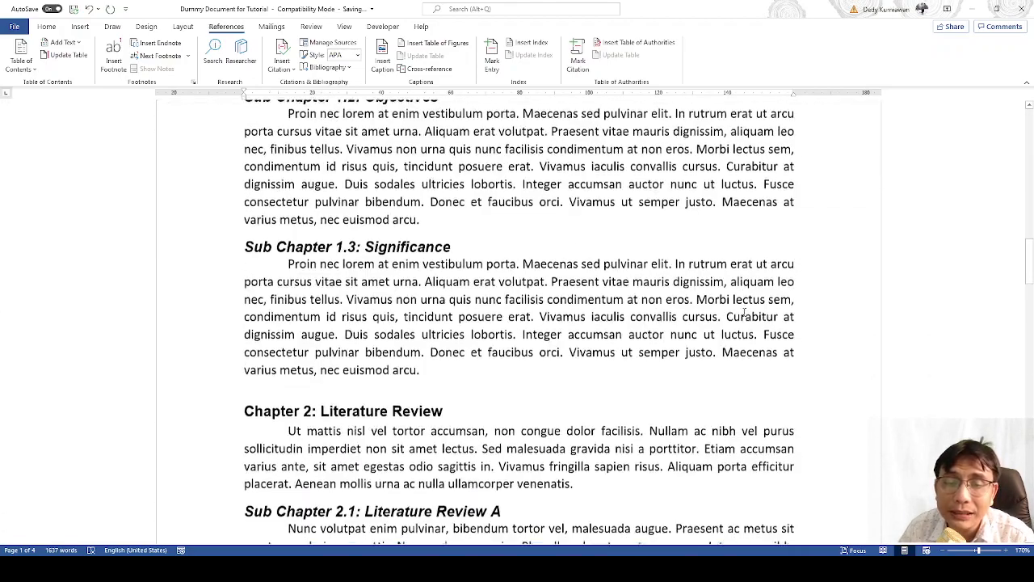
{"action": "scroll", "coordinate": [744, 311], "scroll_direction": "up", "scroll_amount": 3}
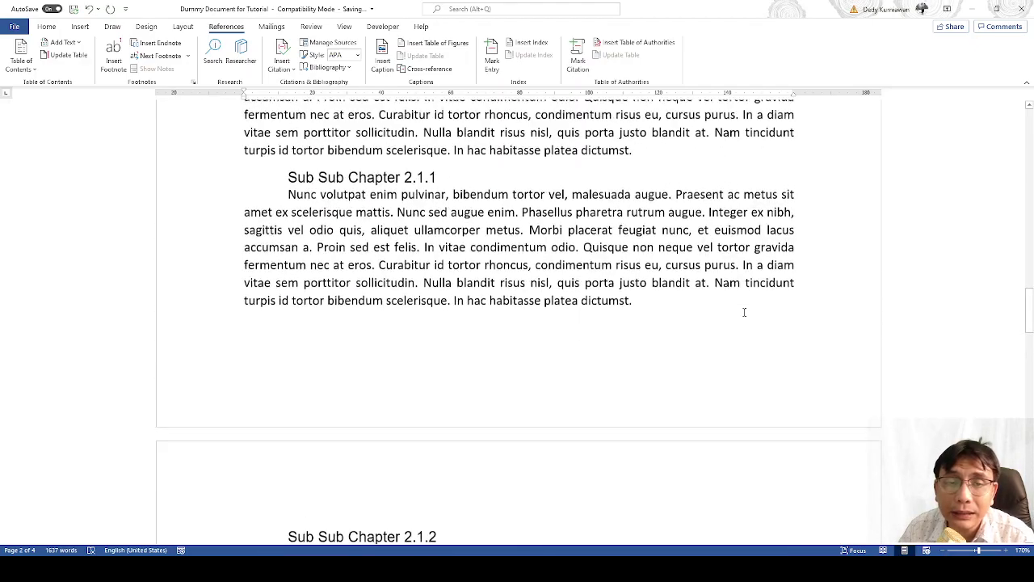
{"action": "scroll", "coordinate": [577, 365], "scroll_direction": "down", "scroll_amount": 5}
{"action": "scroll", "coordinate": [577, 367], "scroll_direction": "down", "scroll_amount": 11}
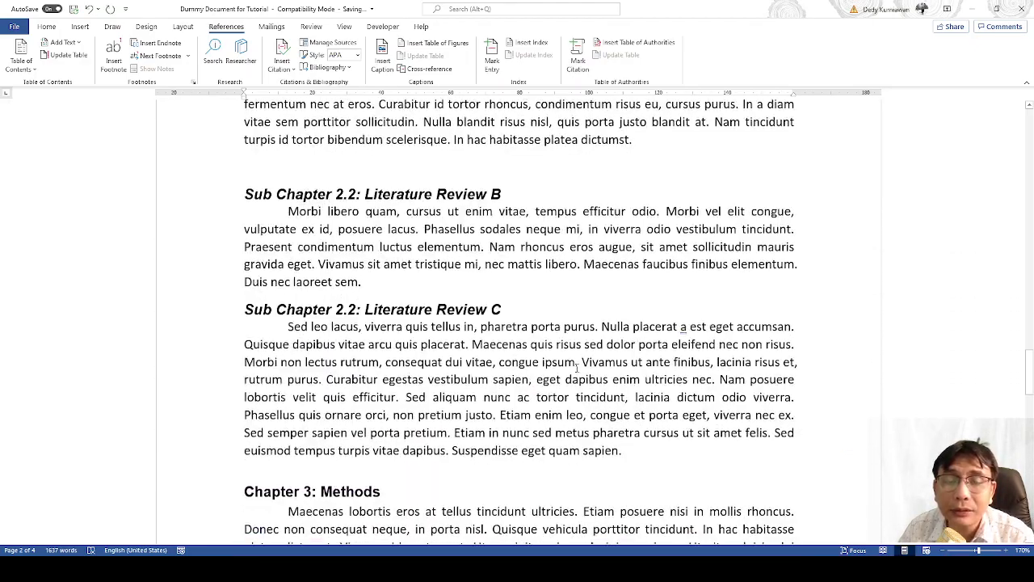
{"action": "scroll", "coordinate": [586, 364], "scroll_direction": "down", "scroll_amount": 13}
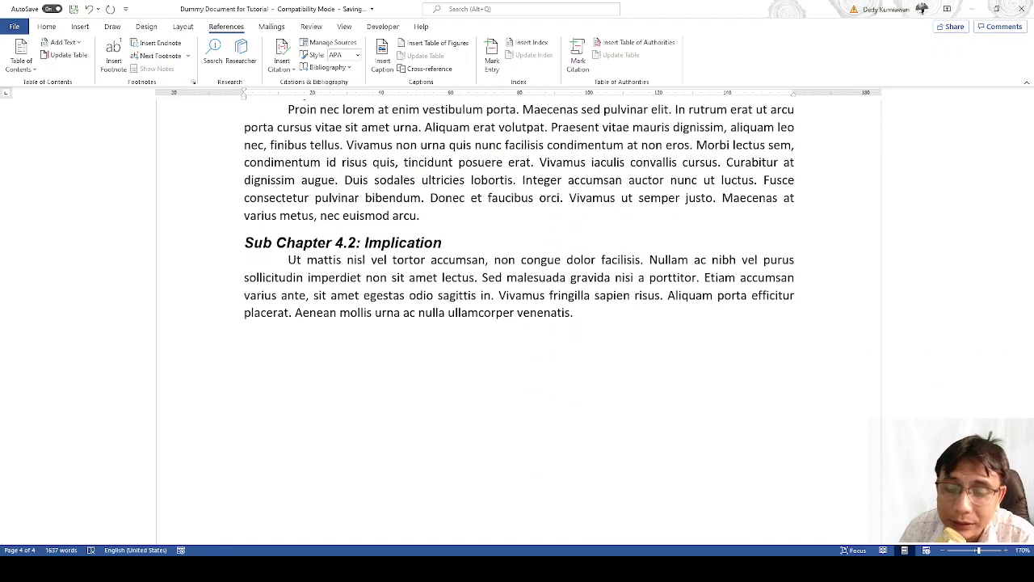
{"action": "key", "text": "alt+Tab"}
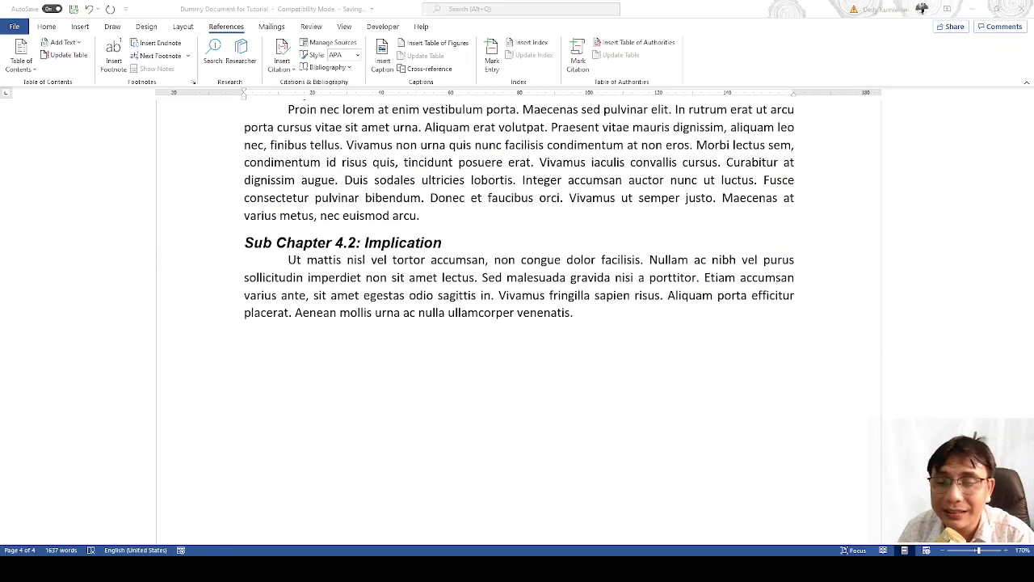